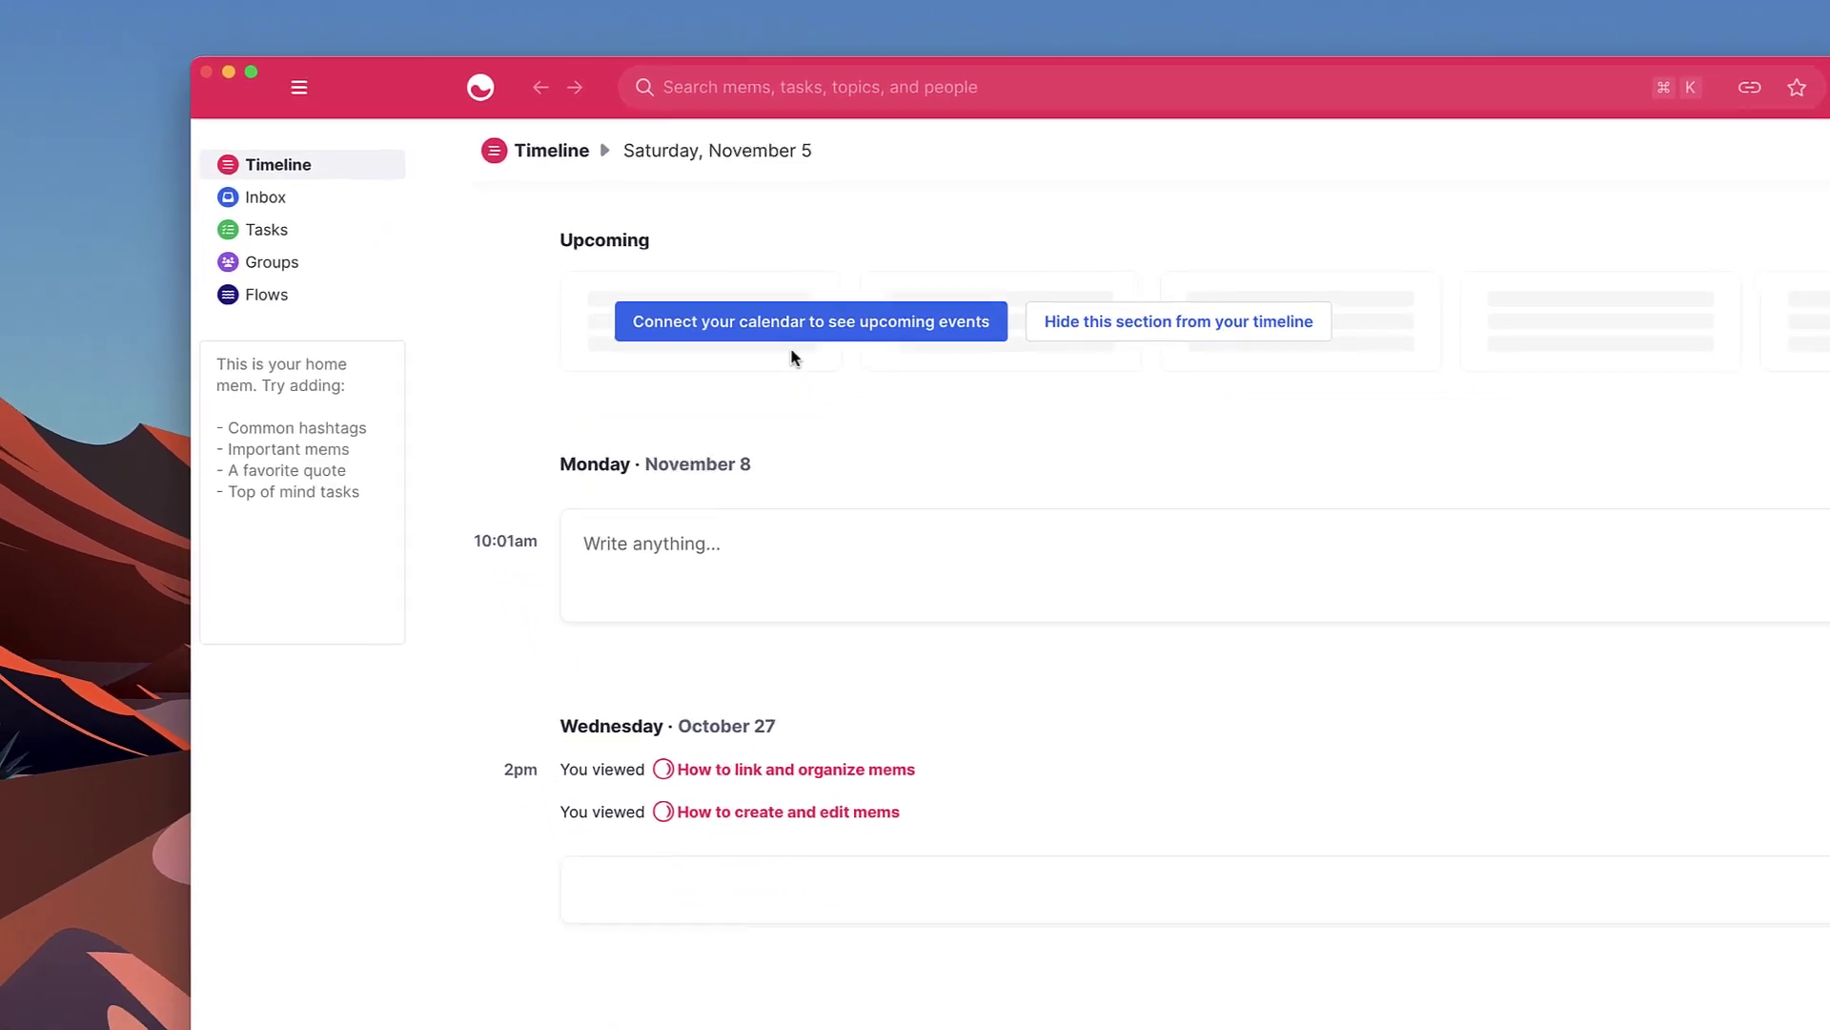
- Start a new mem titled 'Meeting with Bob' as an H1 heading, with an empty line below
{"action": "left_click", "coordinate": [709, 532]}
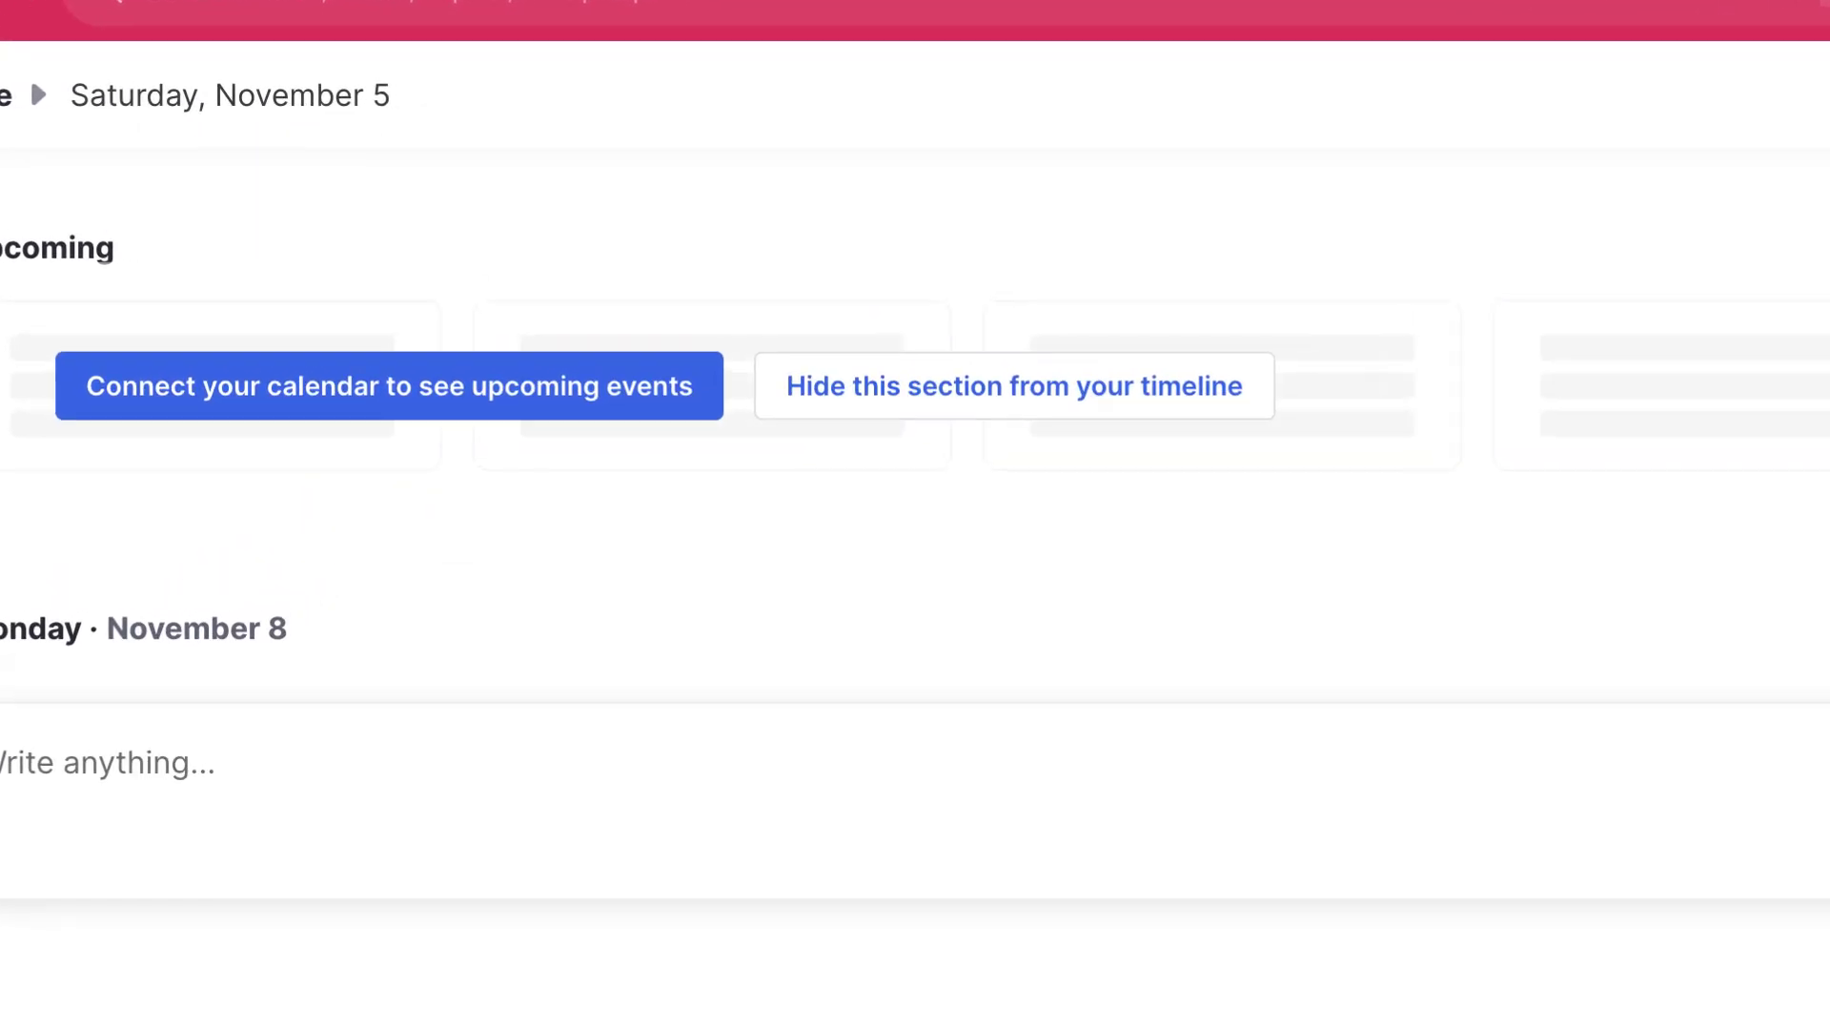
{"action": "type", "text": "Meeting with Bob"}
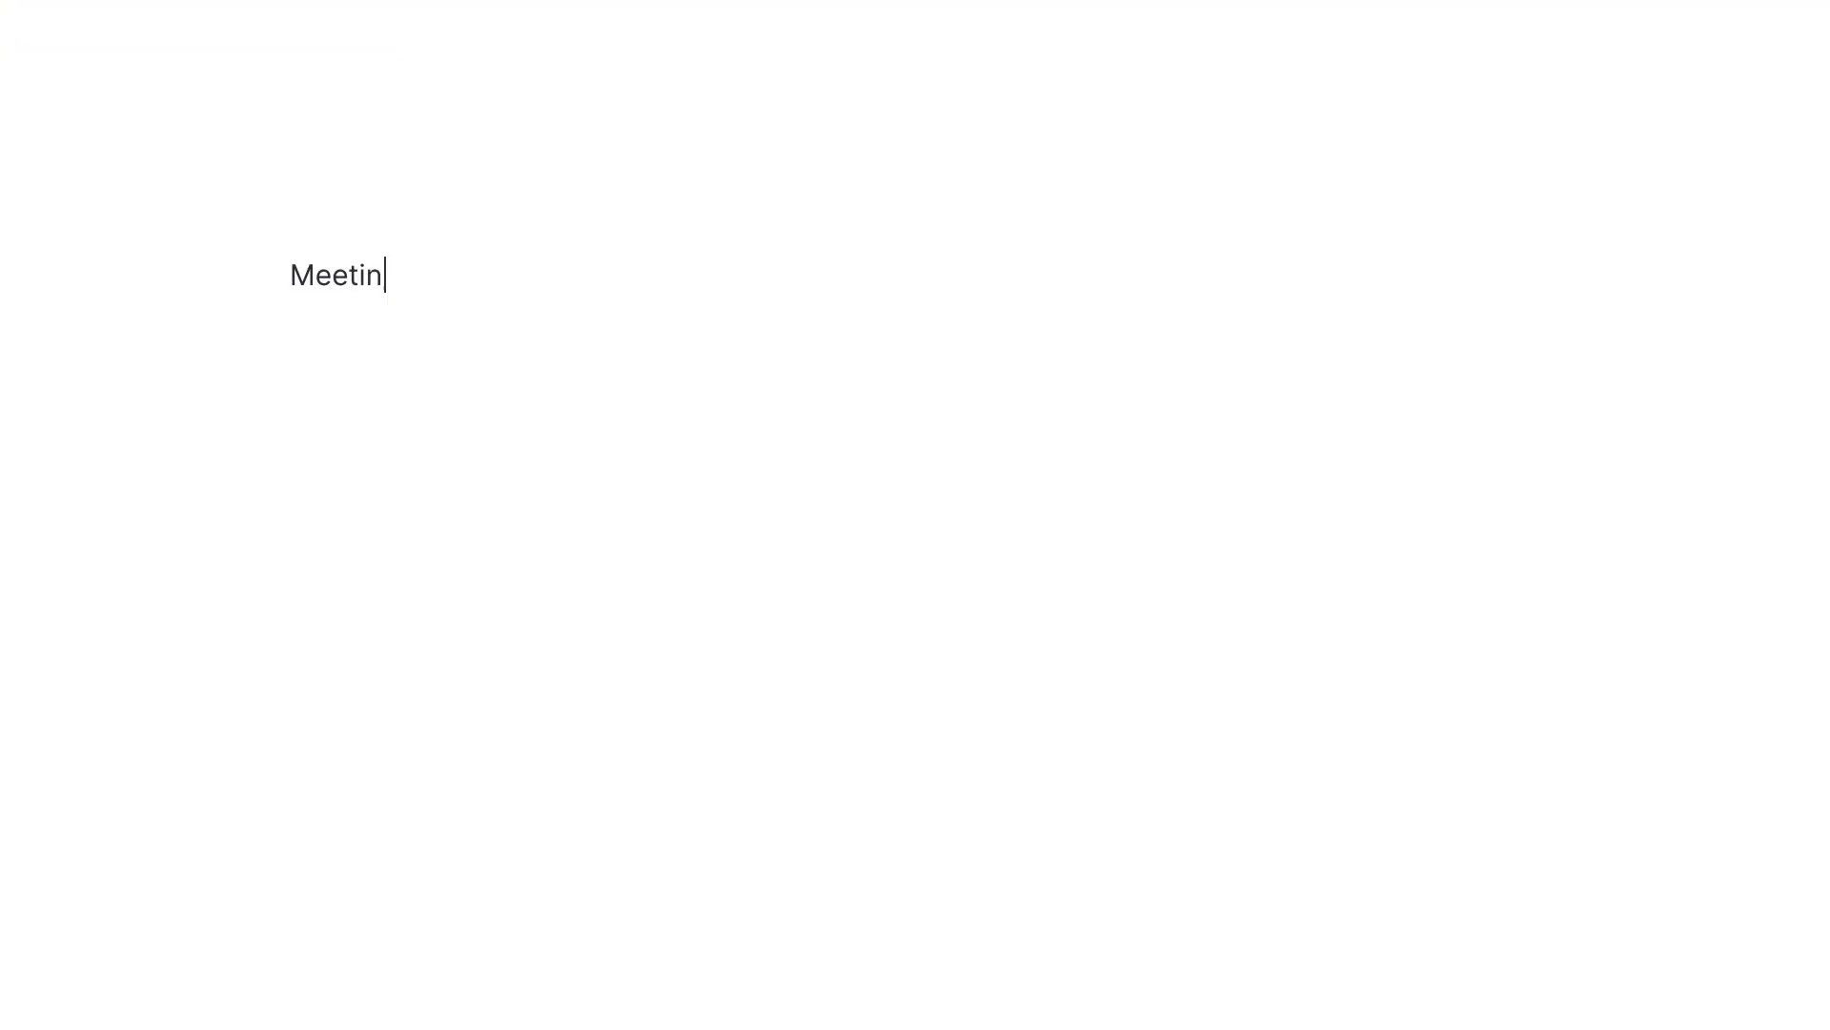
{"action": "key", "text": "Return"}
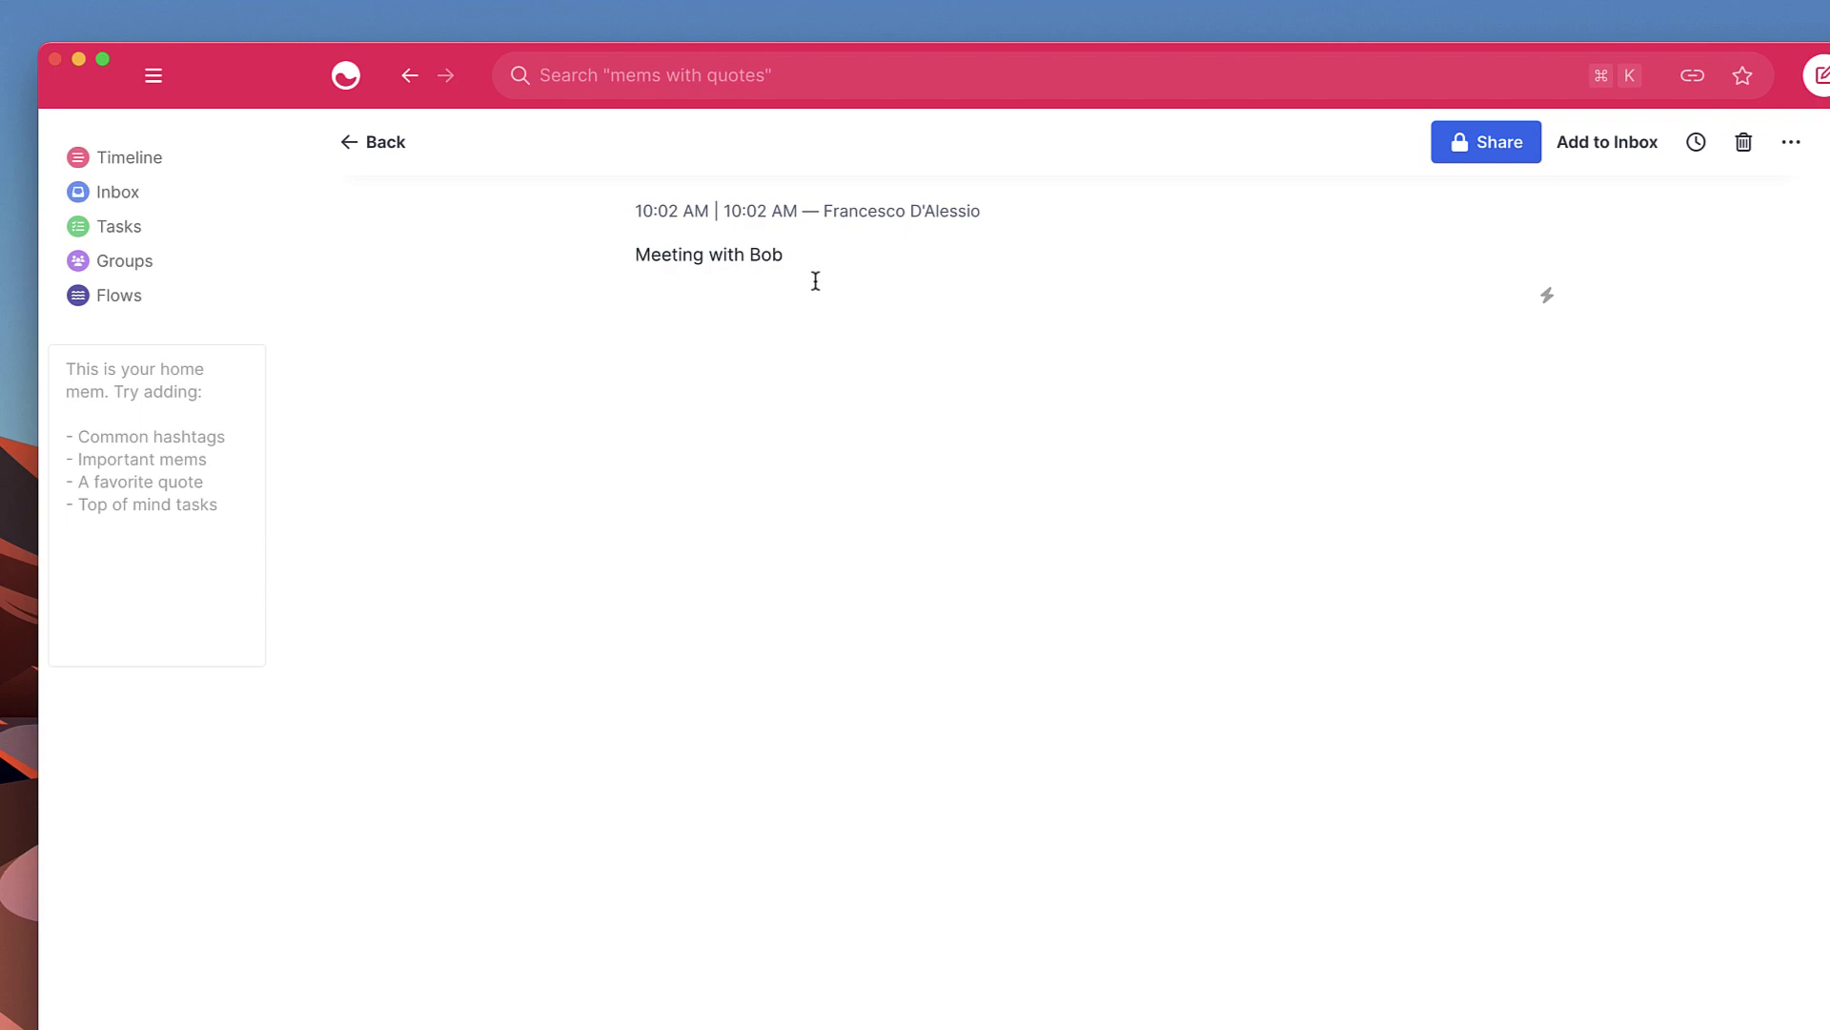
{"action": "left_click_drag", "start_coordinate": [784, 254], "coordinate": [633, 250]}
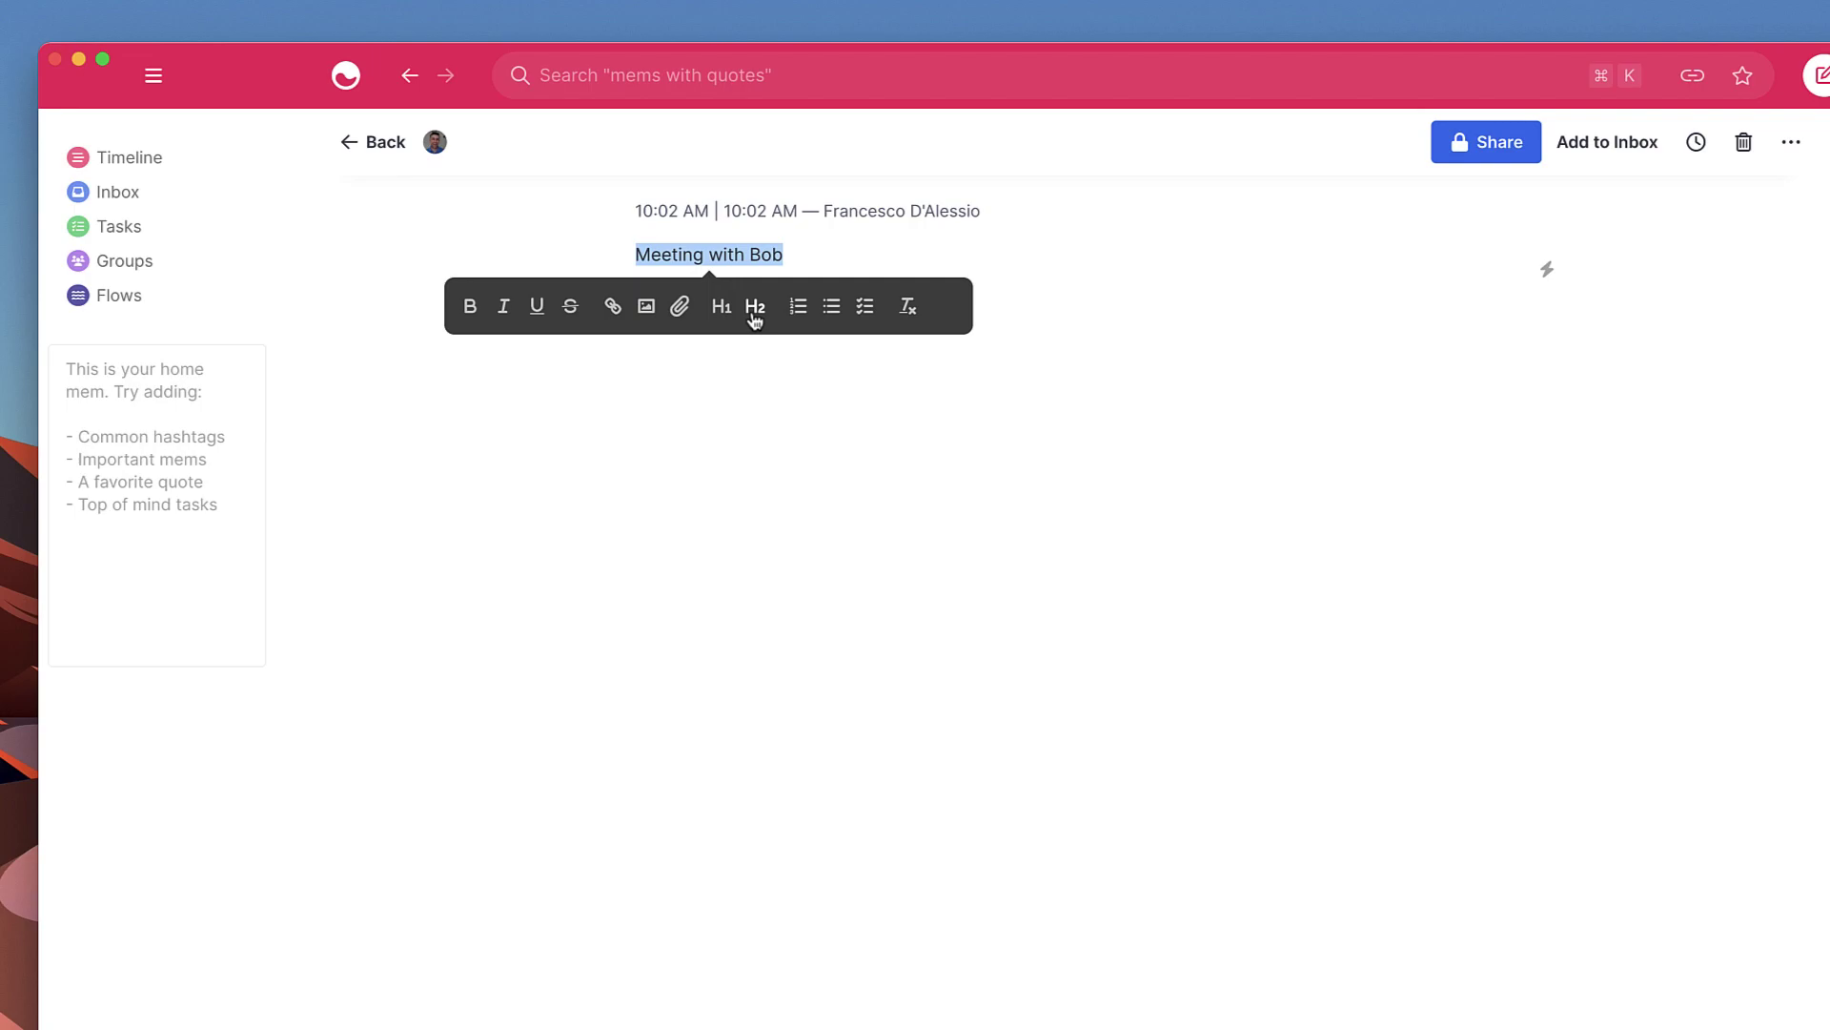
{"action": "left_click", "coordinate": [721, 309]}
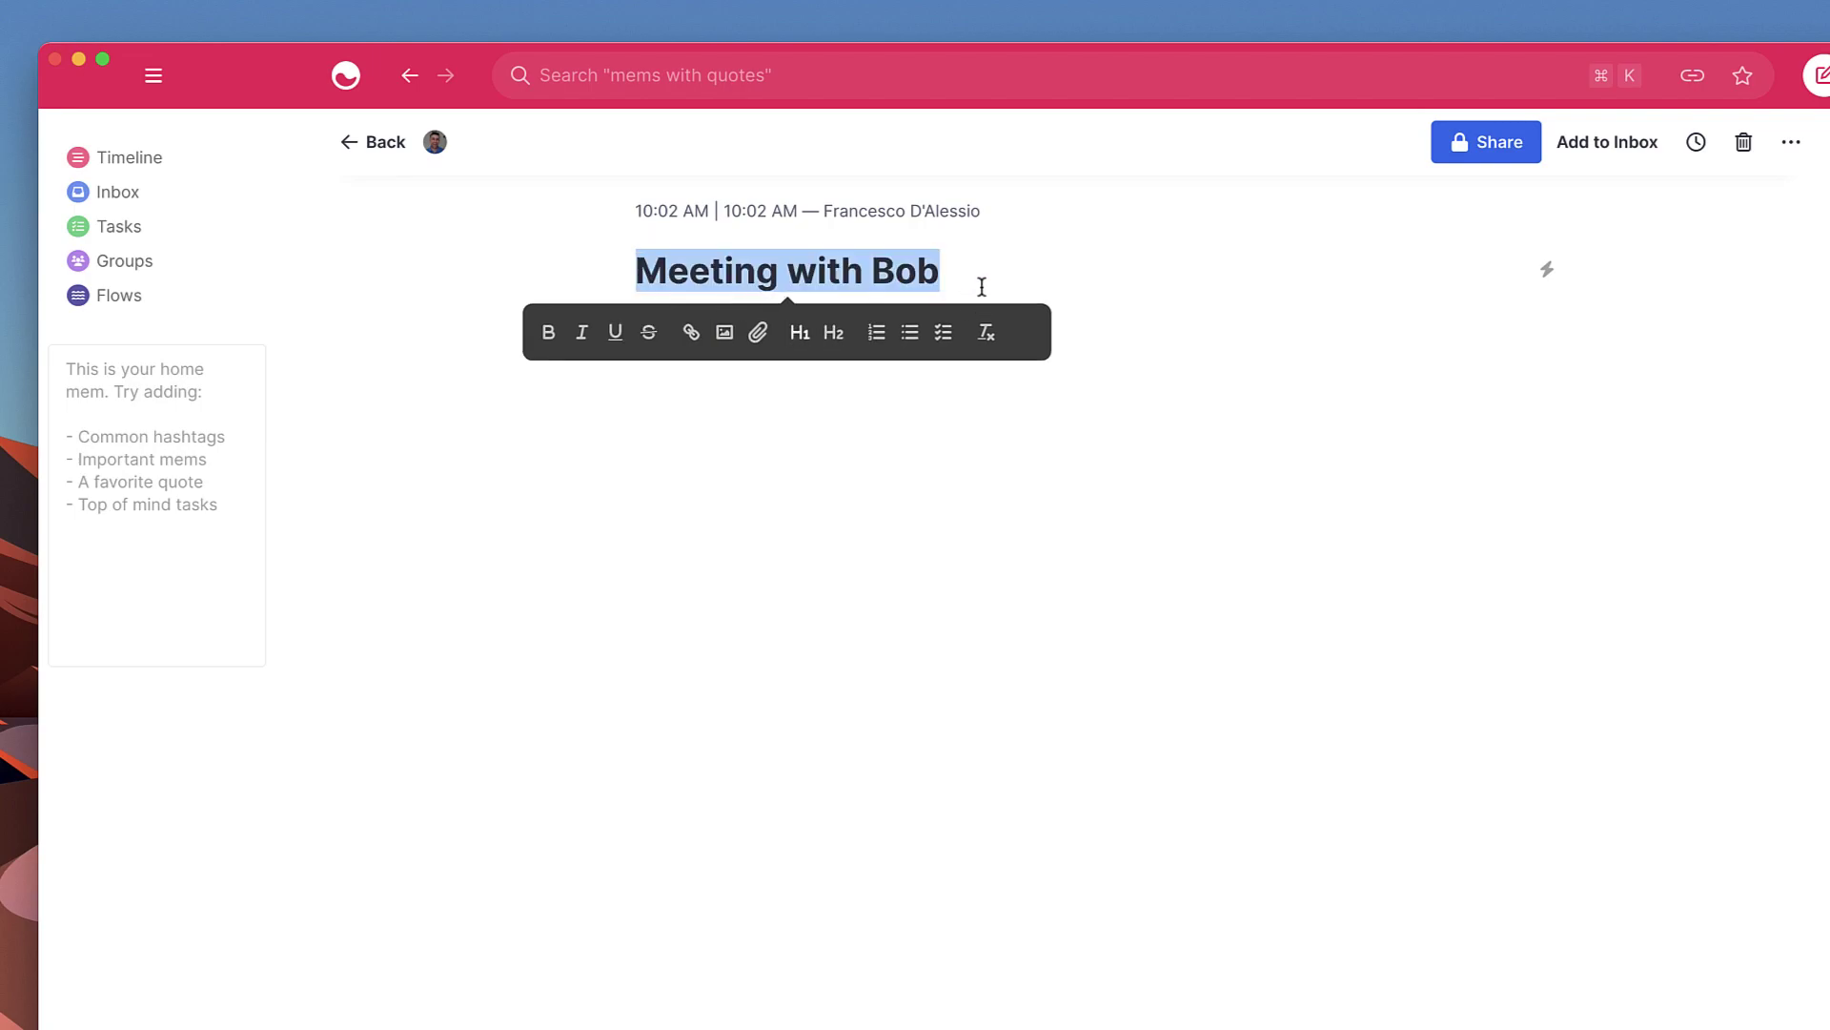
{"action": "left_click", "coordinate": [982, 286]}
{"action": "key", "text": "Return"}
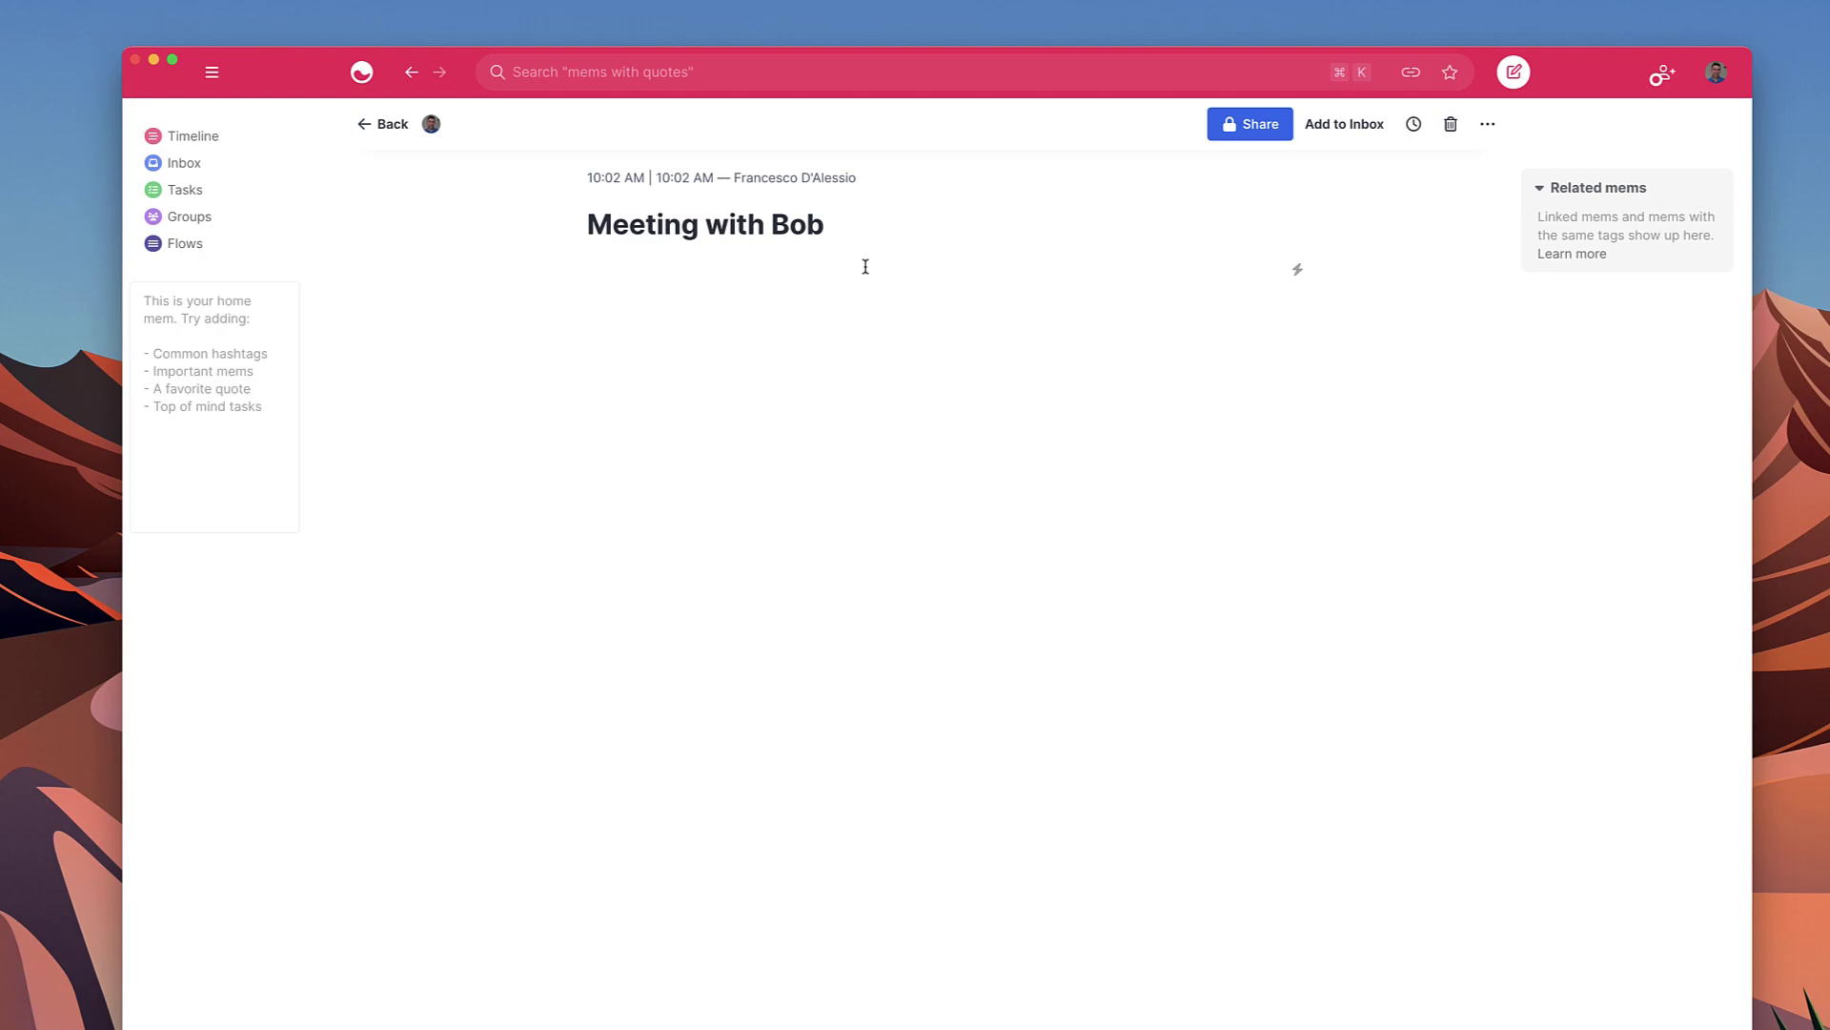
{"action": "left_click", "coordinate": [1273, 131]}
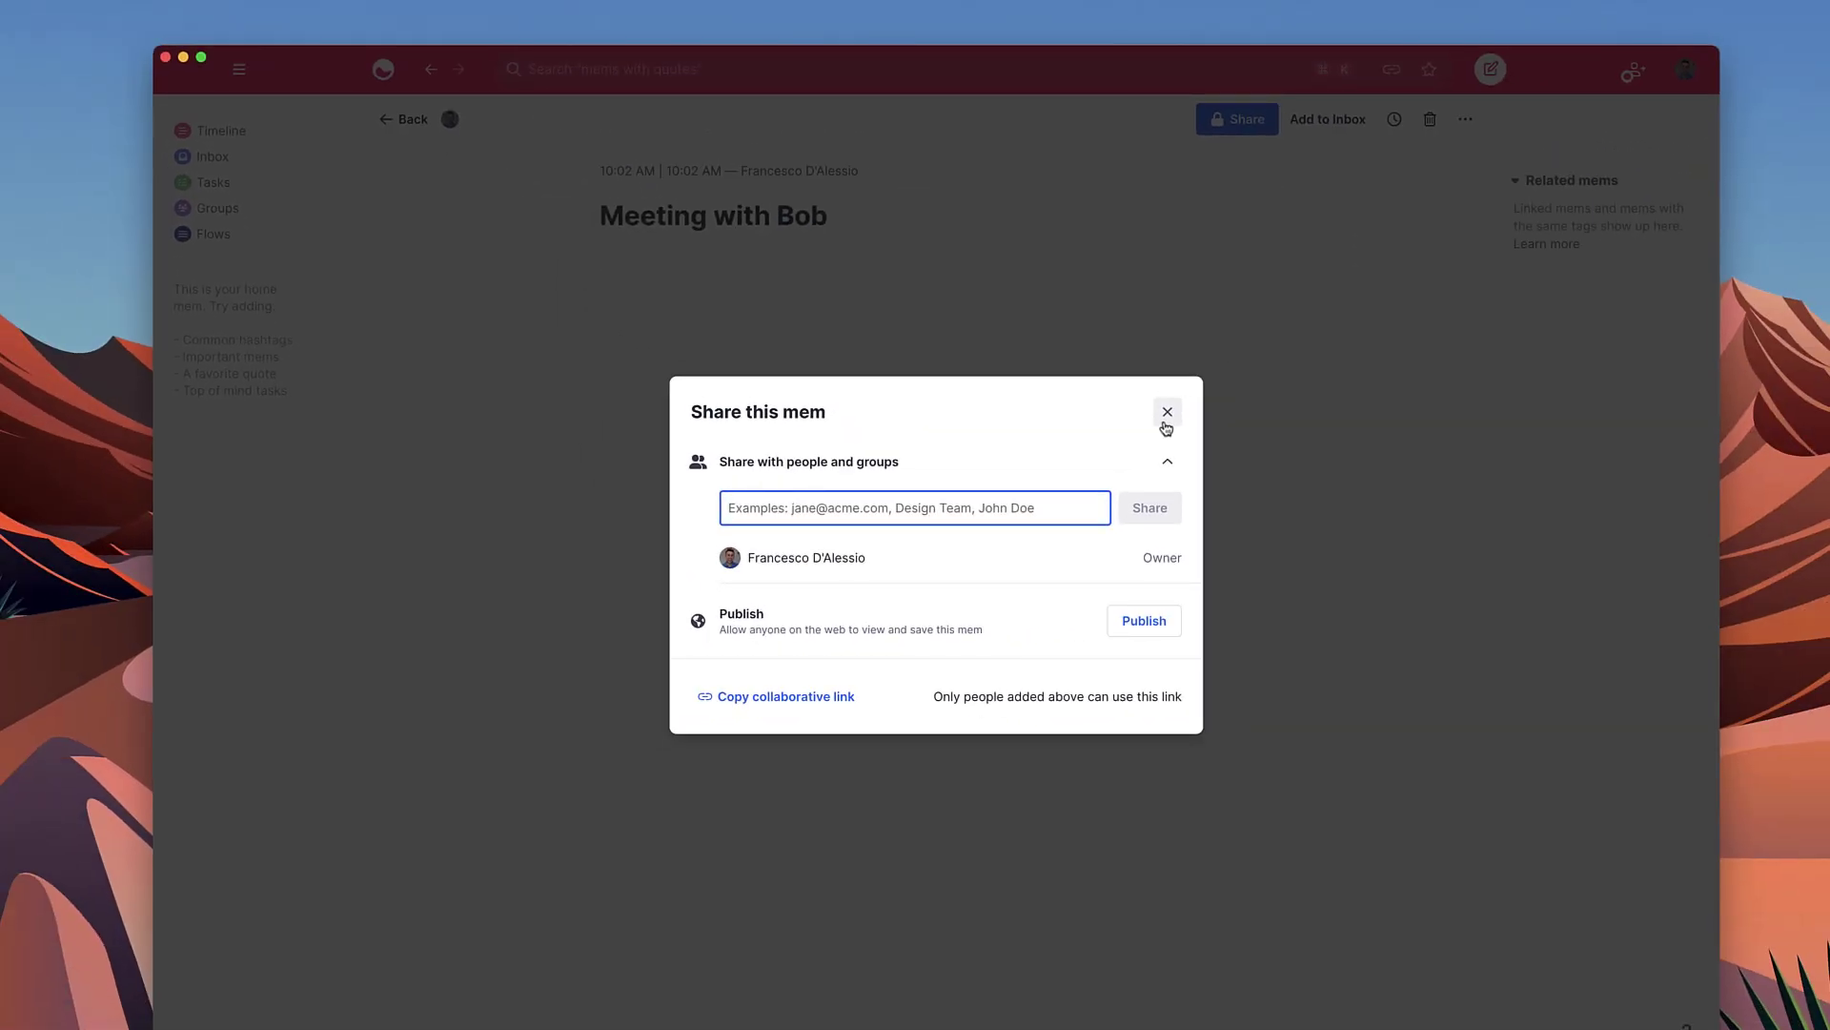
{"action": "left_click", "coordinate": [1167, 412]}
{"action": "left_click", "coordinate": [704, 249]}
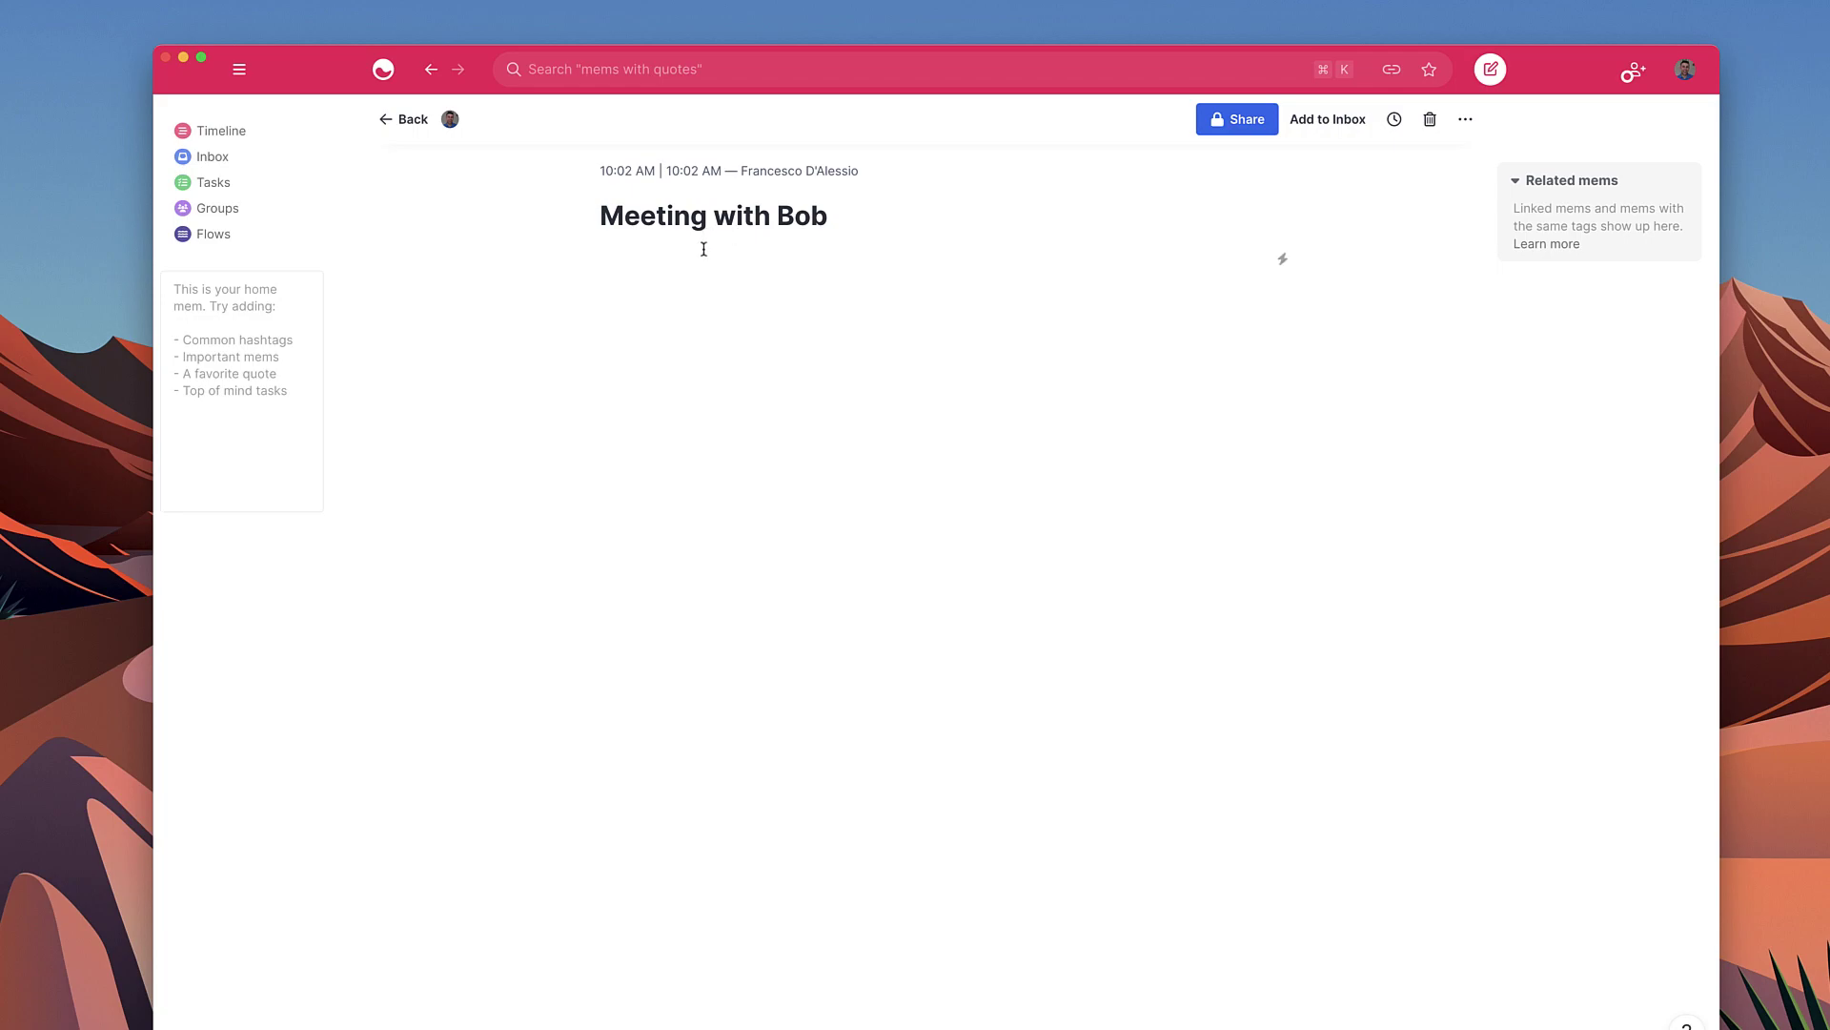
{"action": "type", "text": "@"}
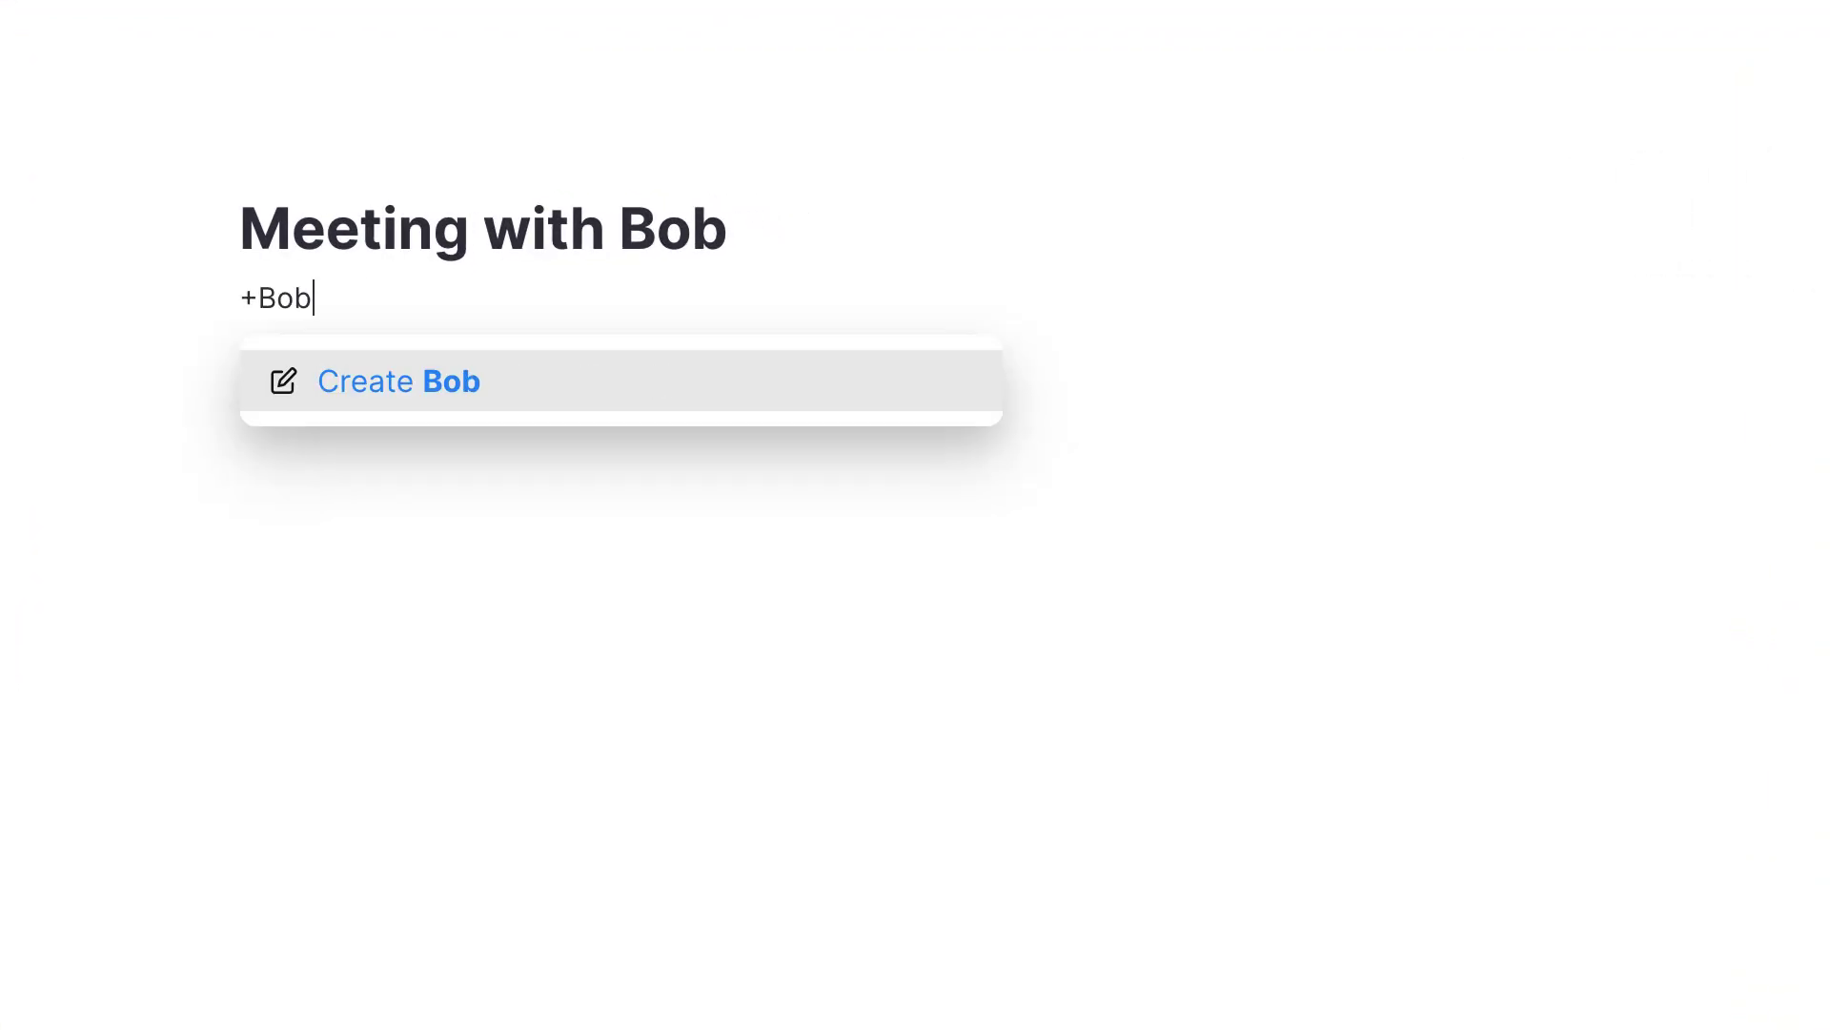
- Mention the attendee with +, creating a new mem for them, and open it beside the note
{"action": "type", "text": " Fildbert"}
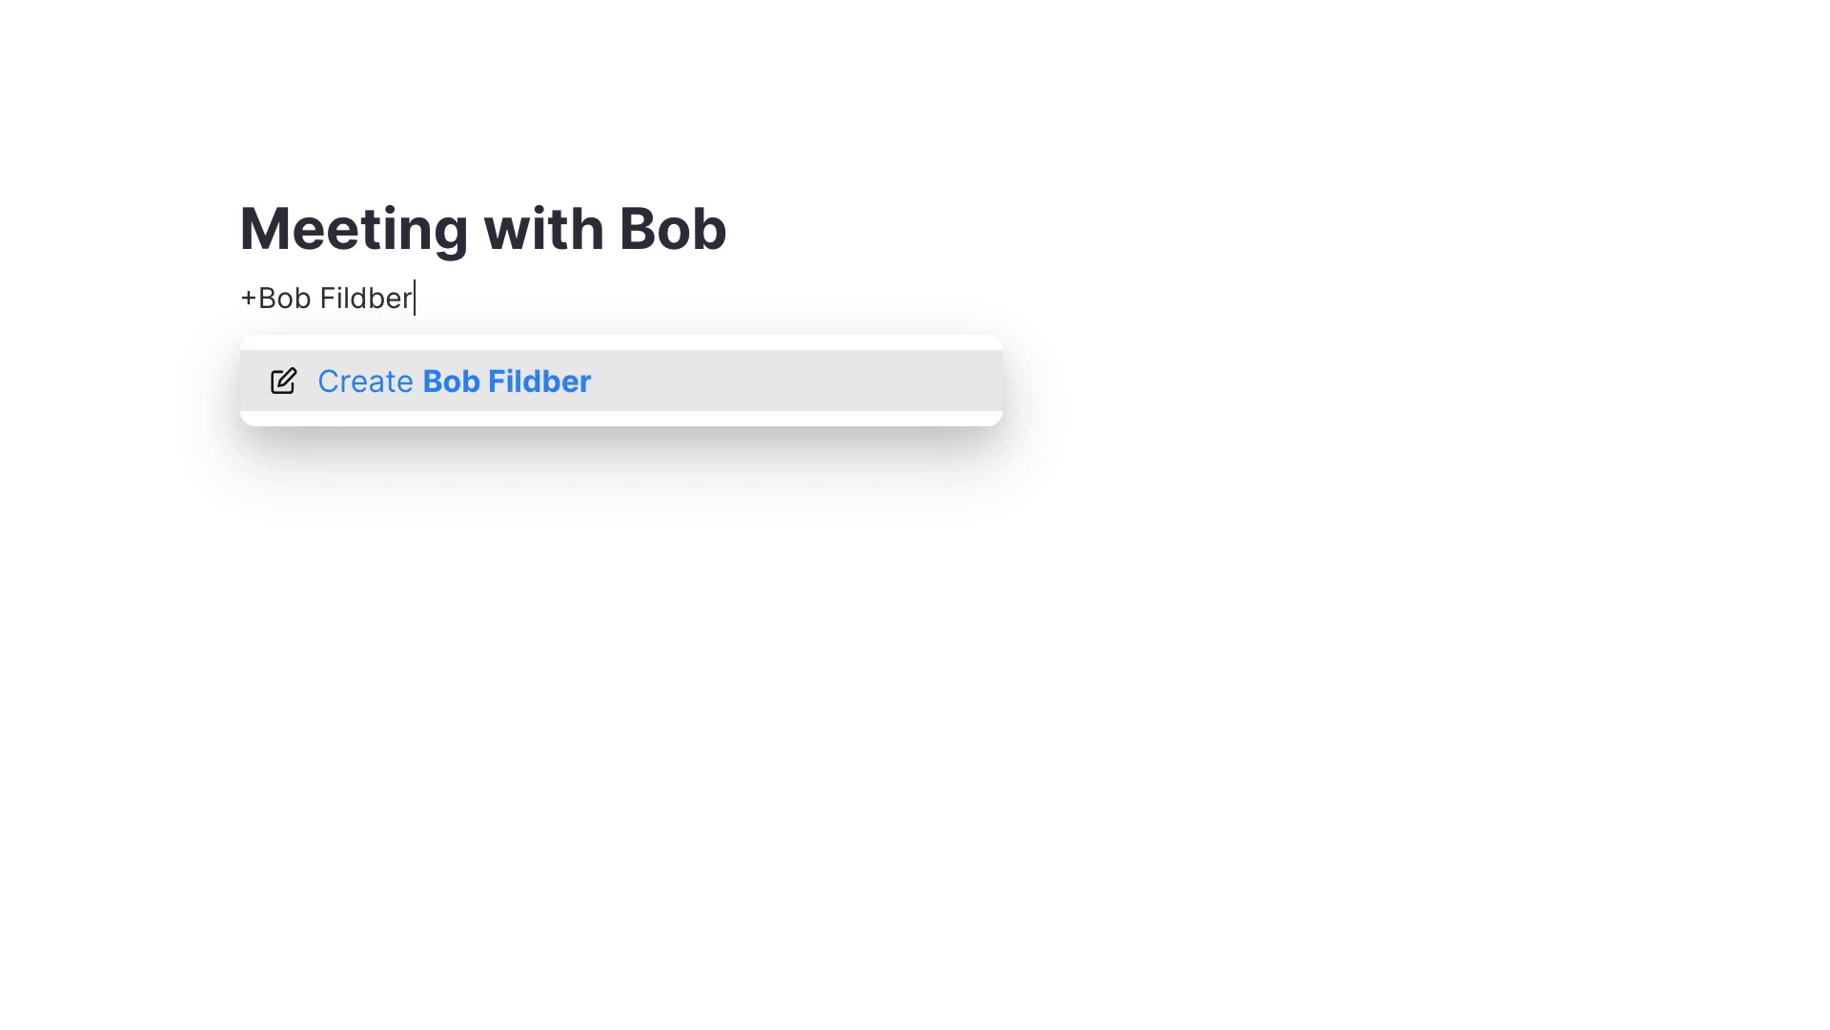
{"action": "key", "text": "Return"}
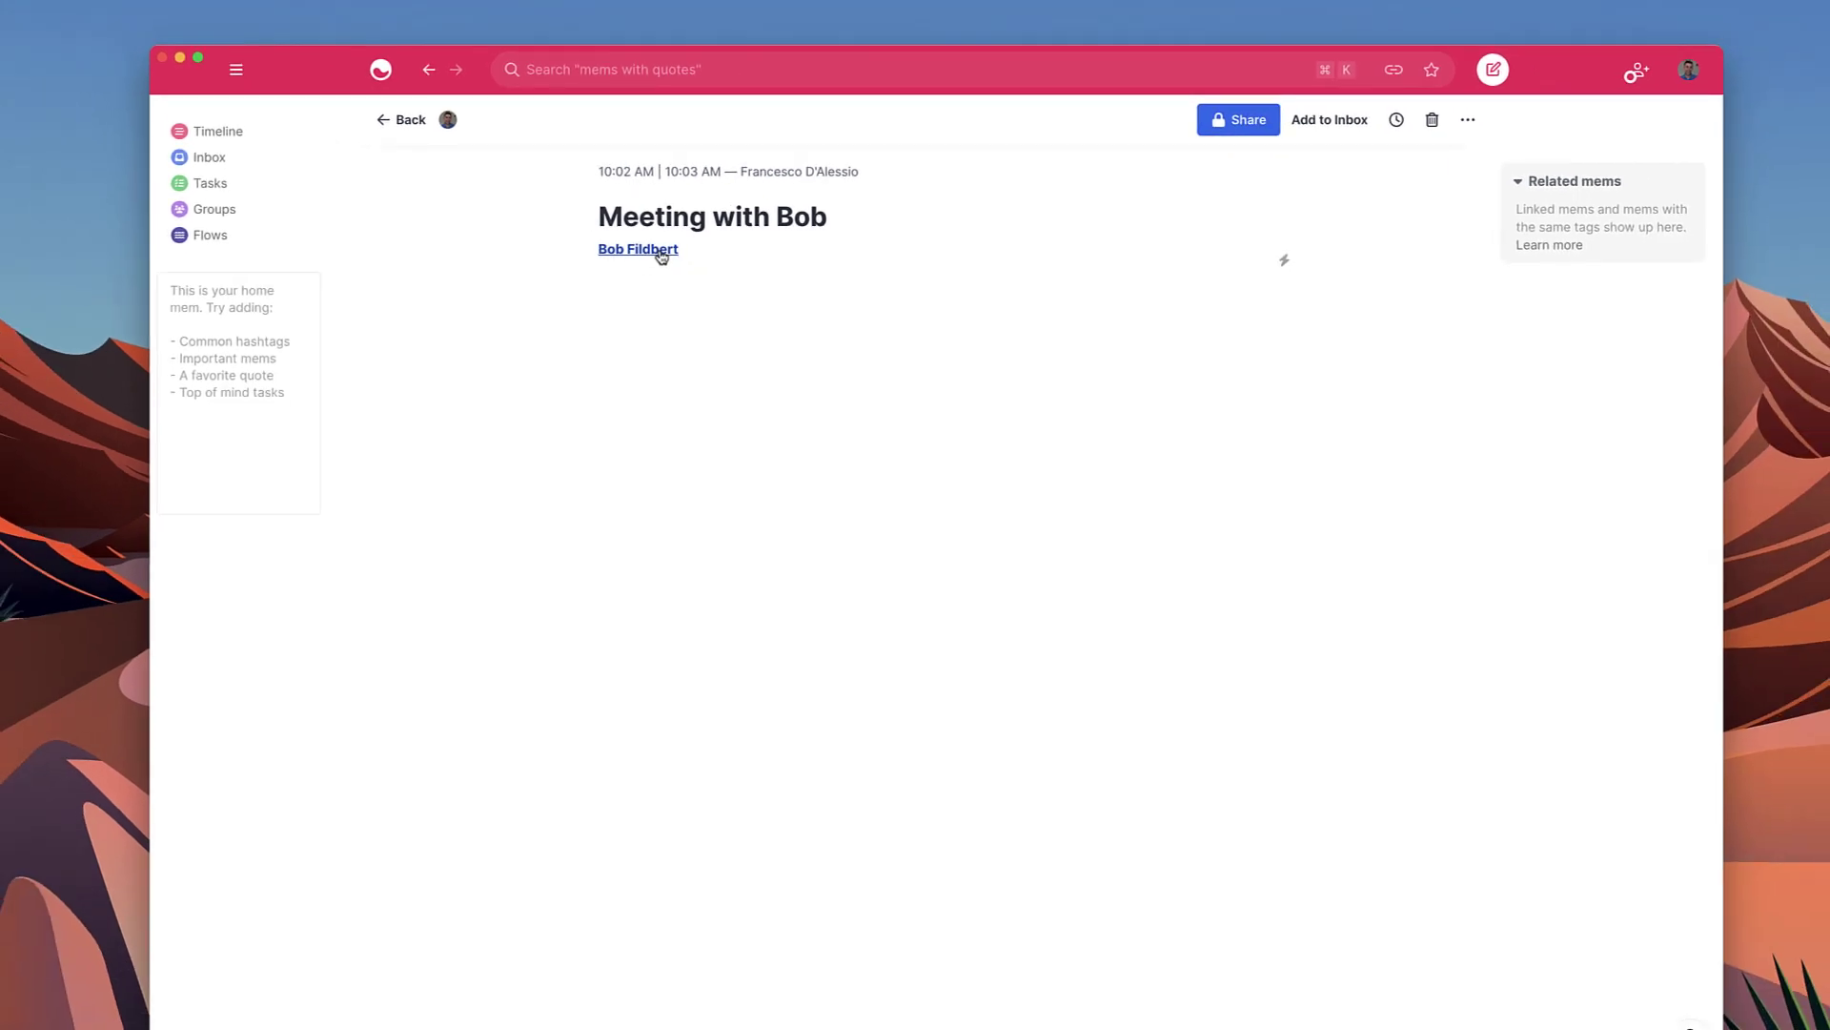
{"action": "left_click", "coordinate": [661, 257]}
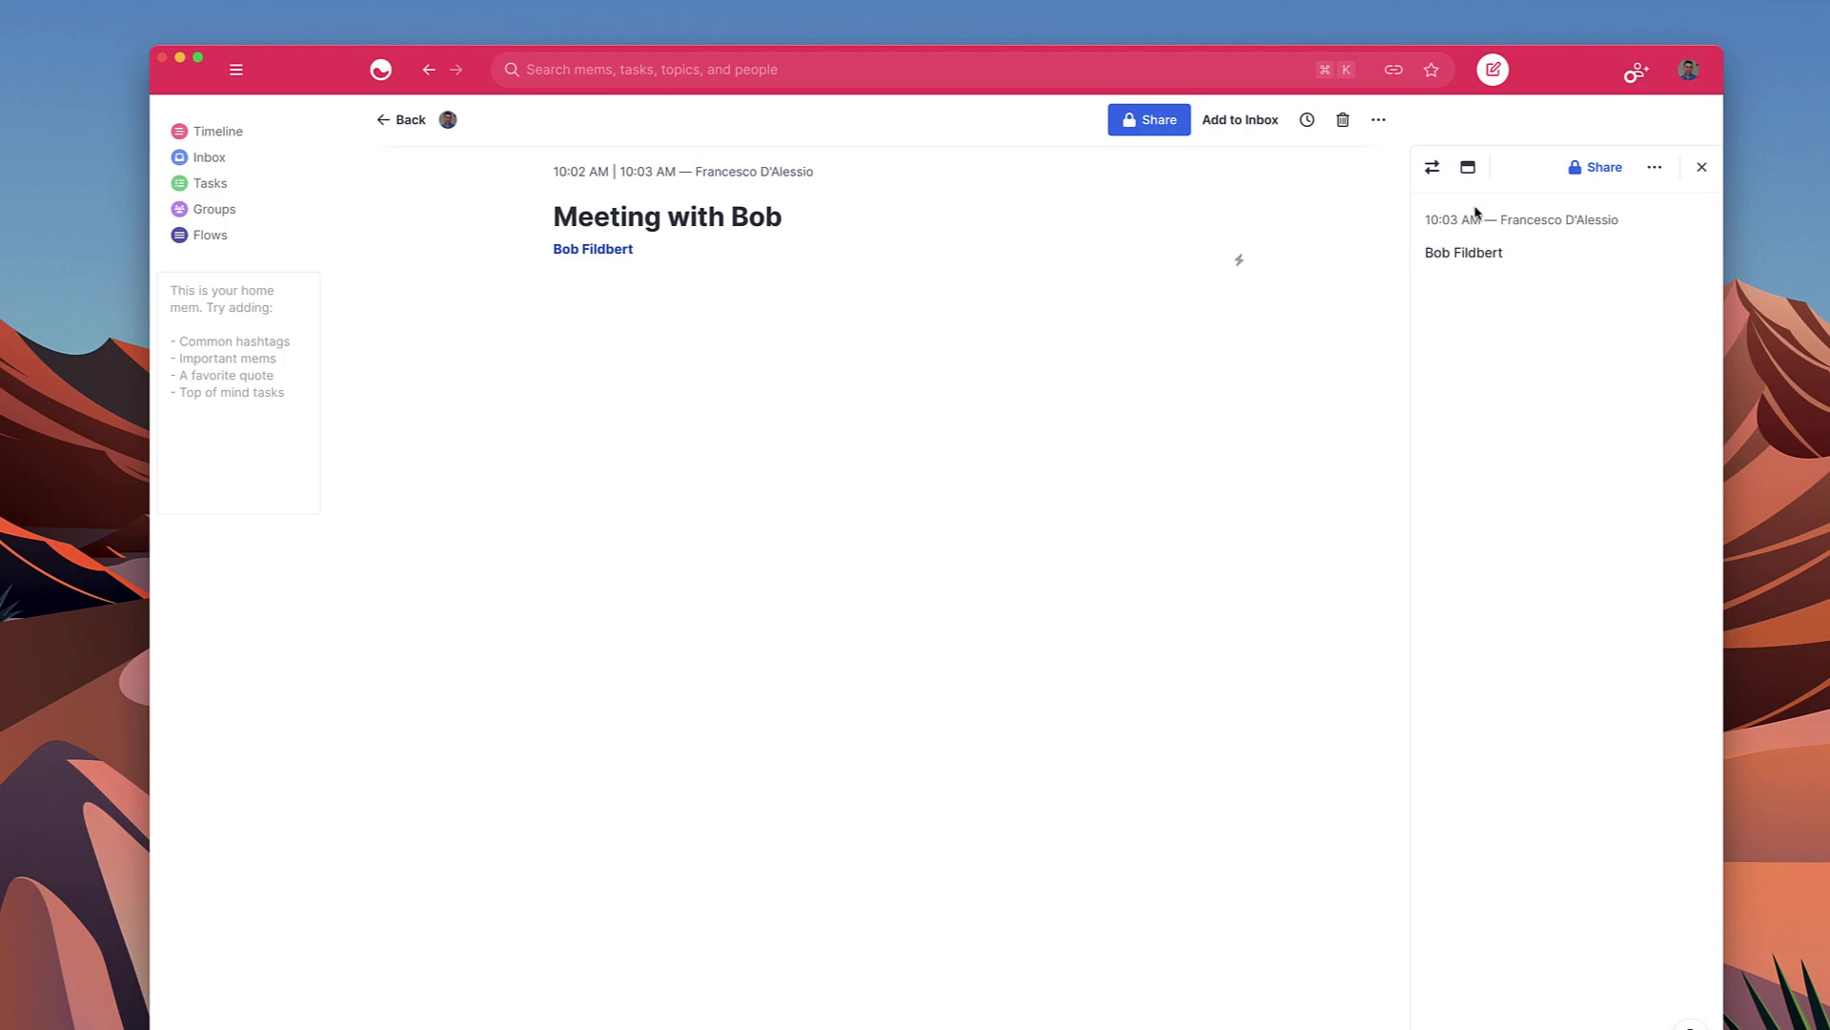
- Bring the attendee mem to the main view and make its title an H1 heading
{"action": "left_click", "coordinate": [1432, 169]}
{"action": "left_click_drag", "start_coordinate": [654, 204], "coordinate": [534, 199]}
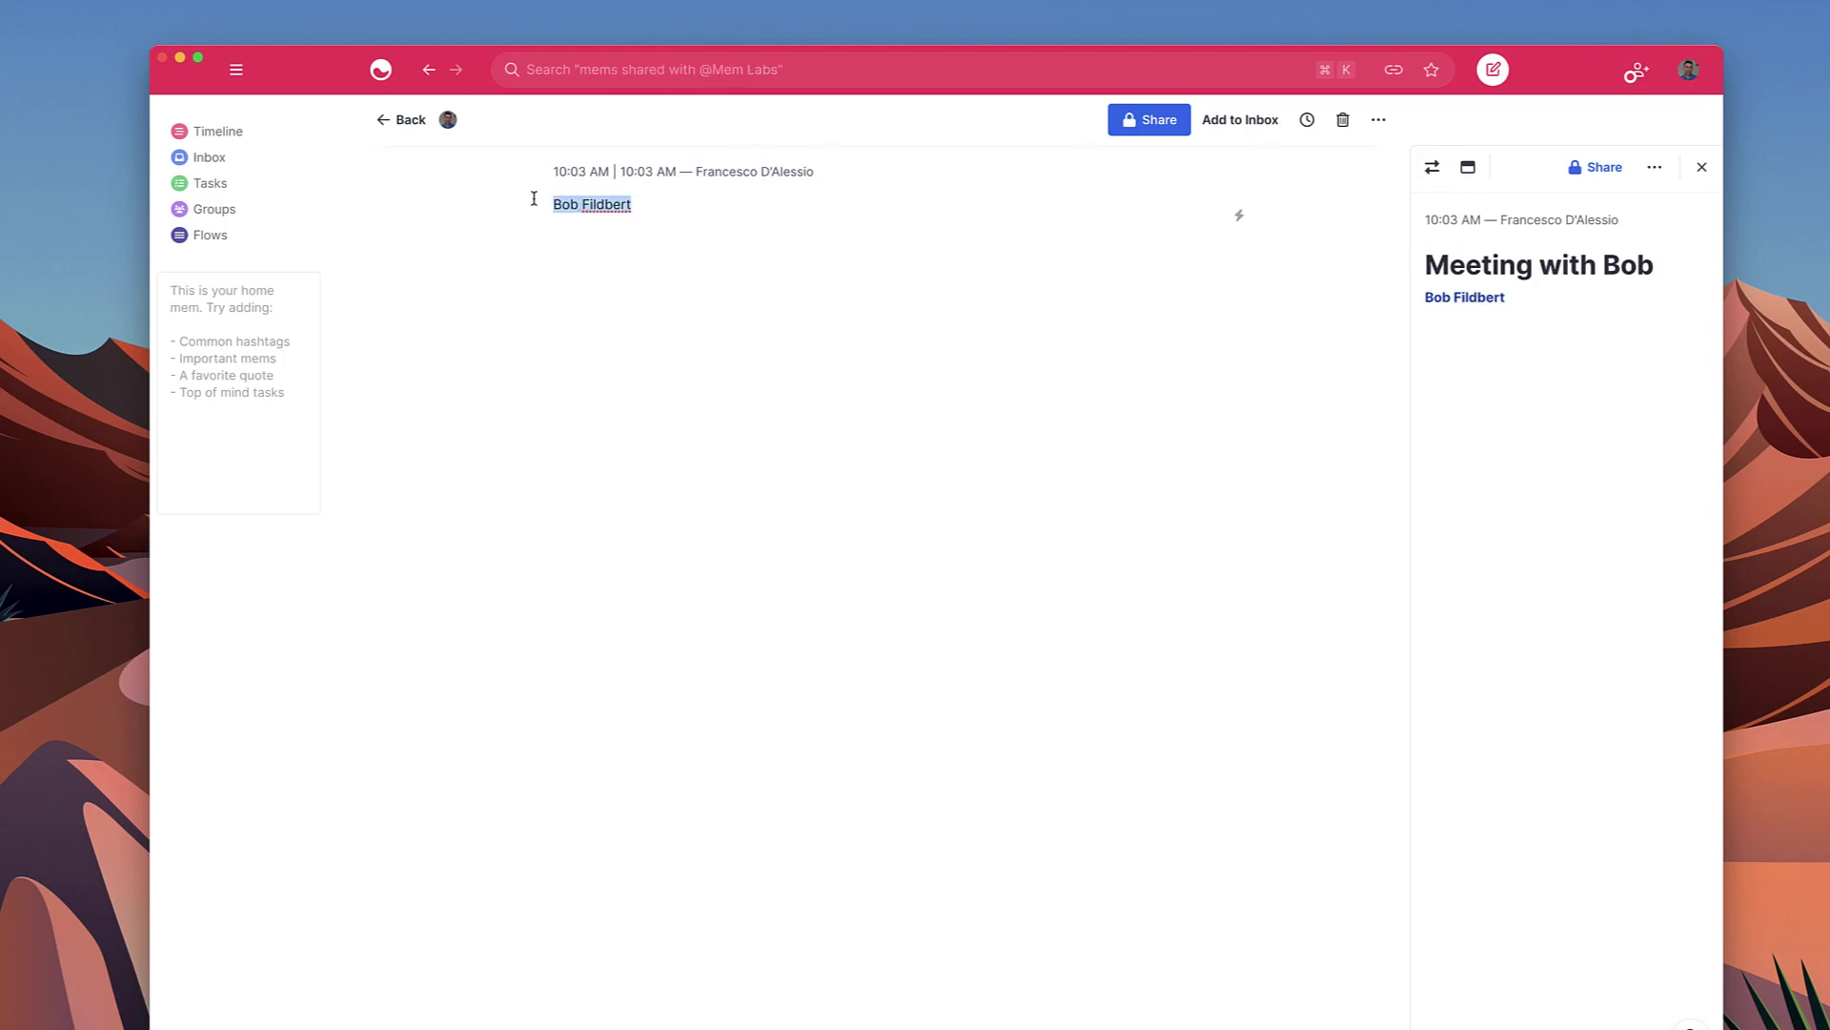
{"action": "left_click", "coordinate": [605, 245]}
{"action": "left_click", "coordinate": [767, 221]}
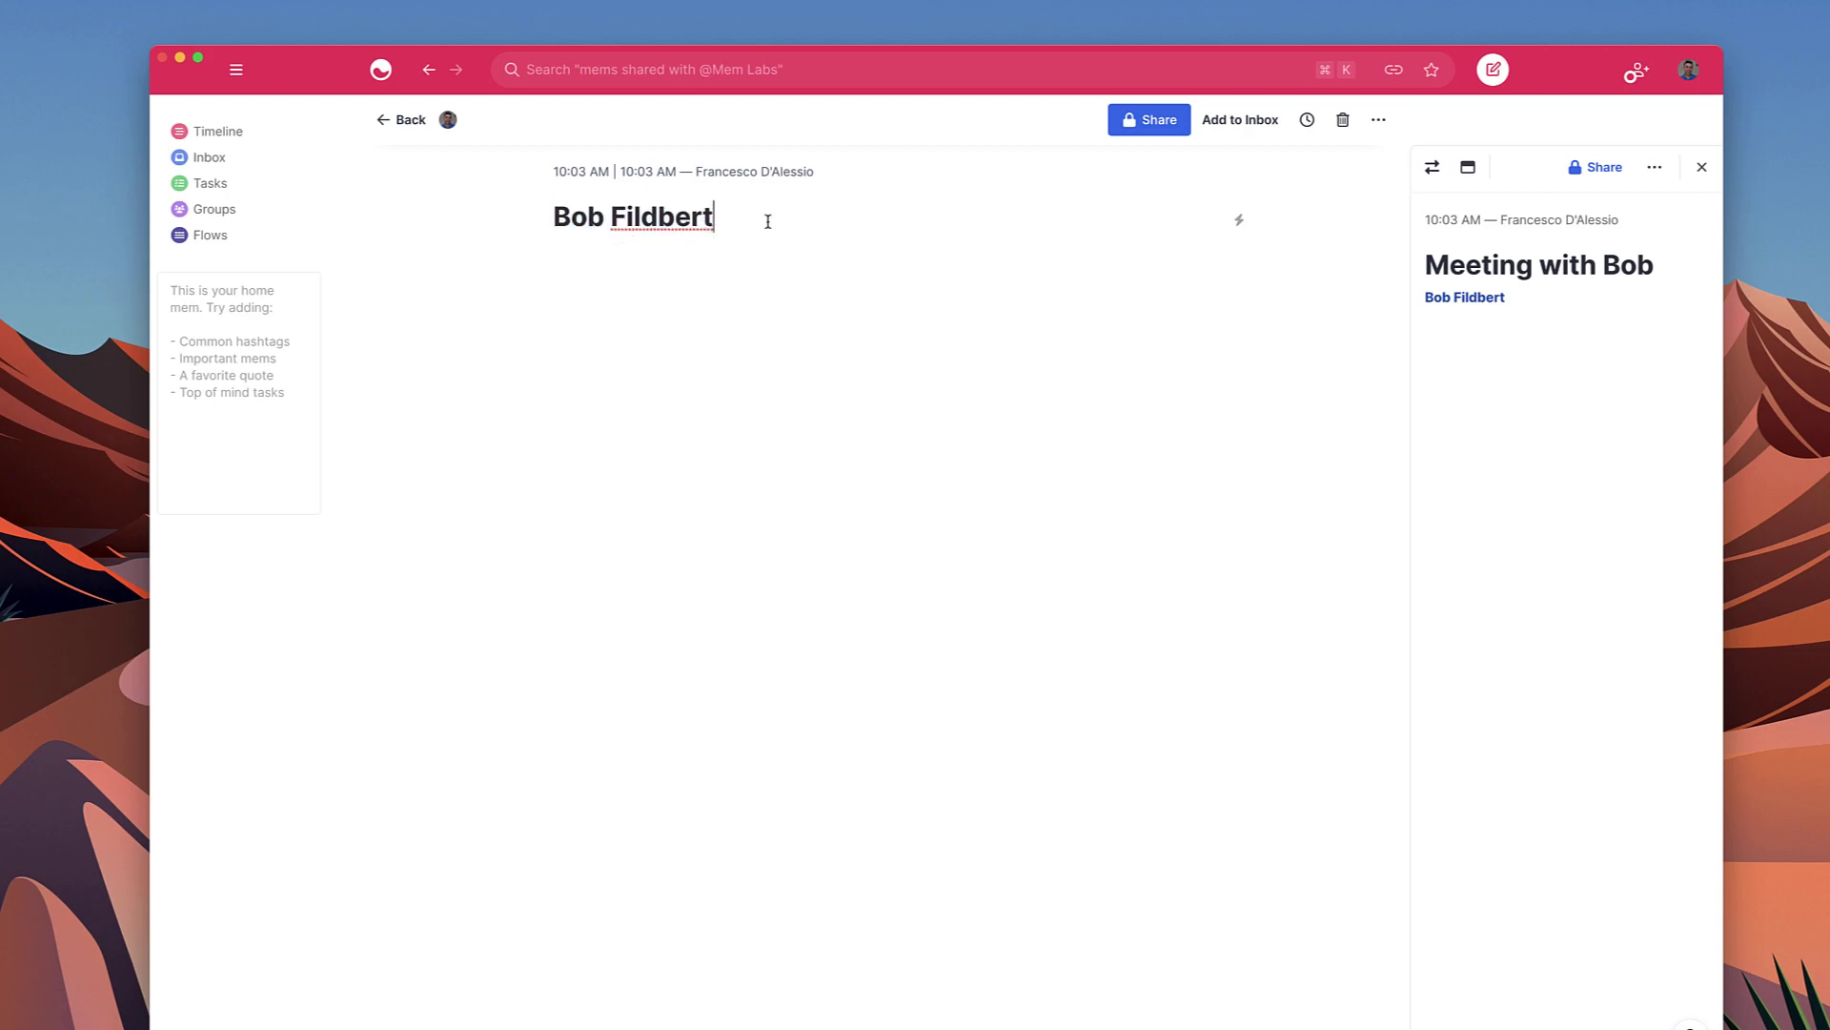
{"action": "key", "text": "Return"}
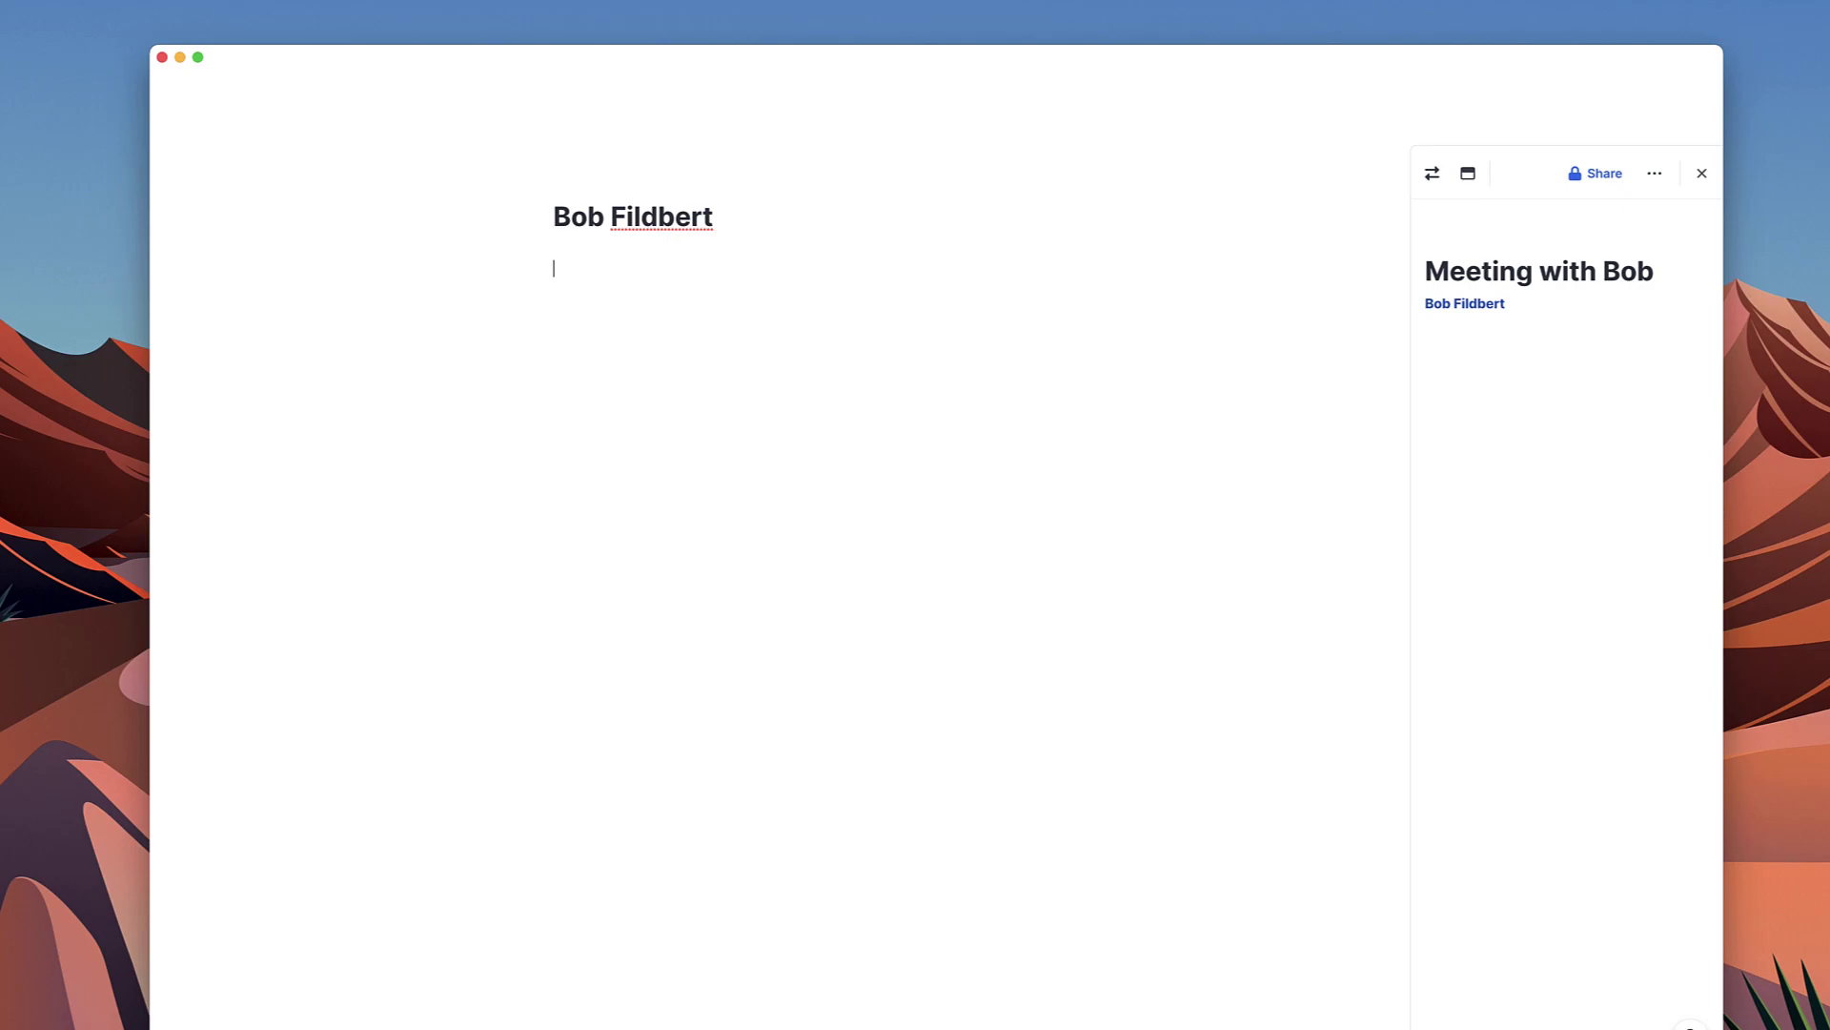
- Return to the meeting mem through the attendee's related mems and close the side panel
{"action": "left_click", "coordinate": [1701, 173]}
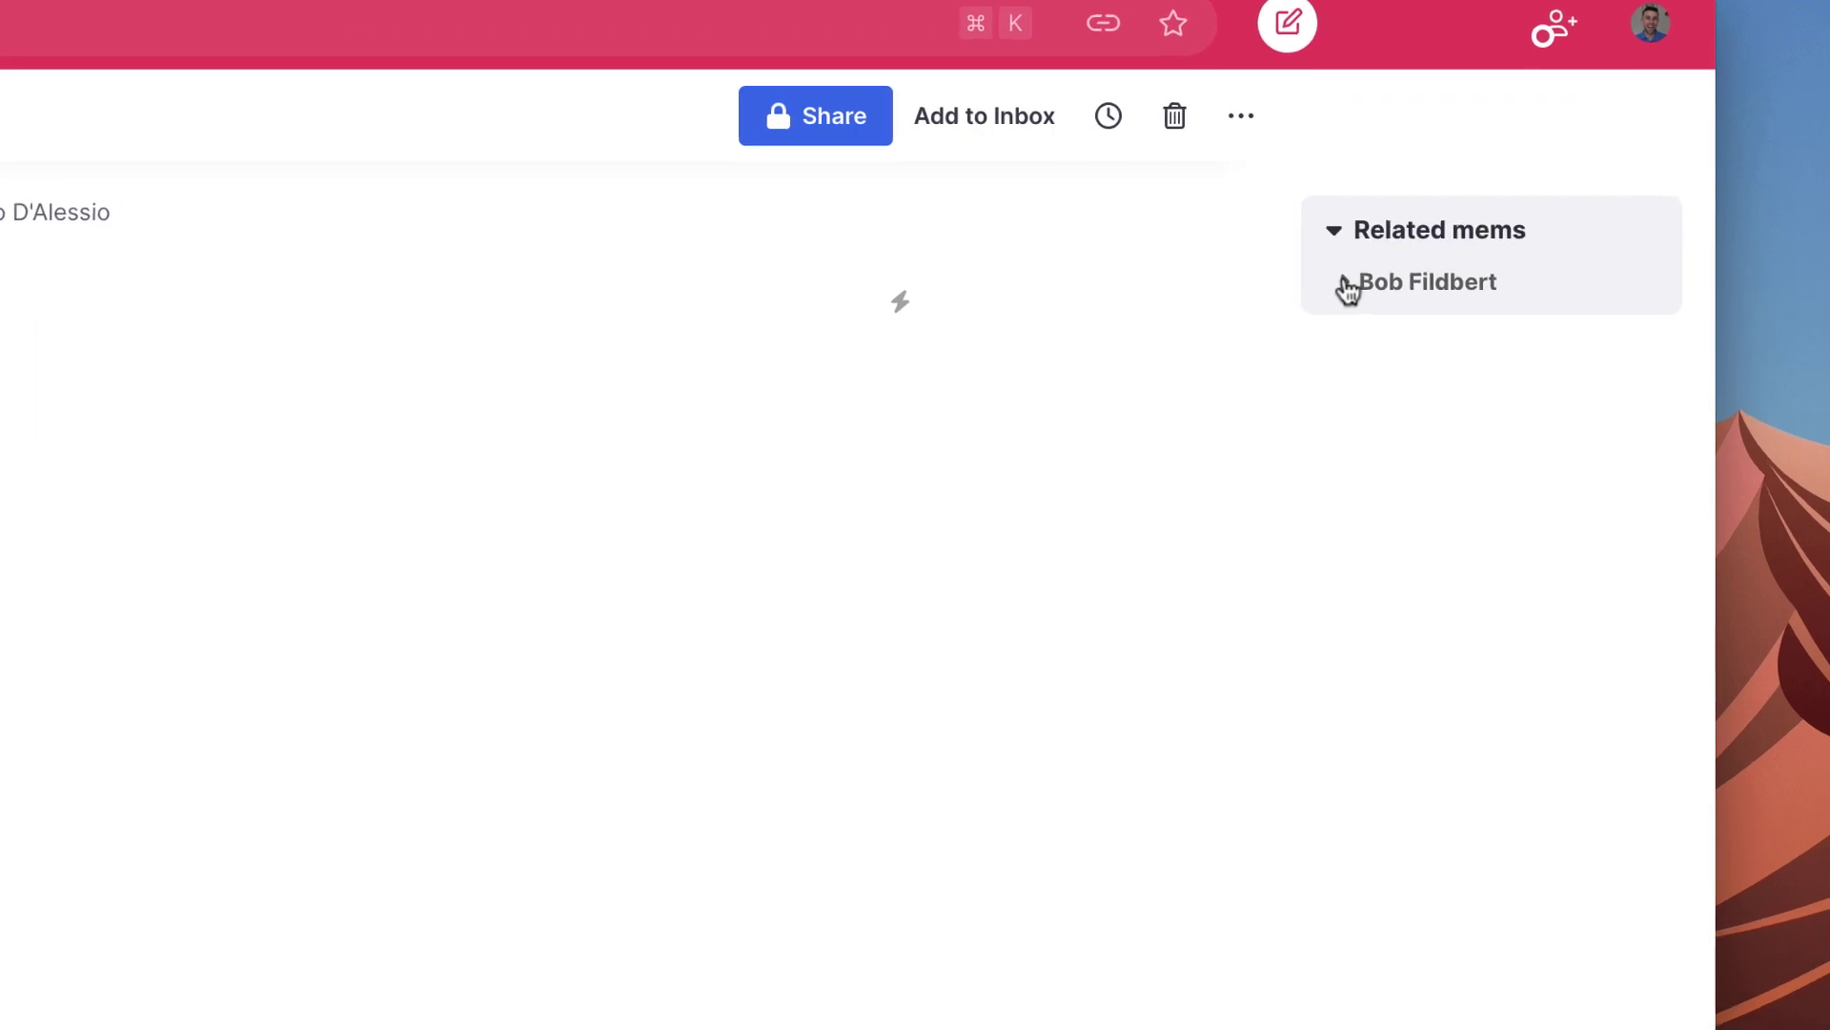
{"action": "left_click", "coordinate": [1345, 284]}
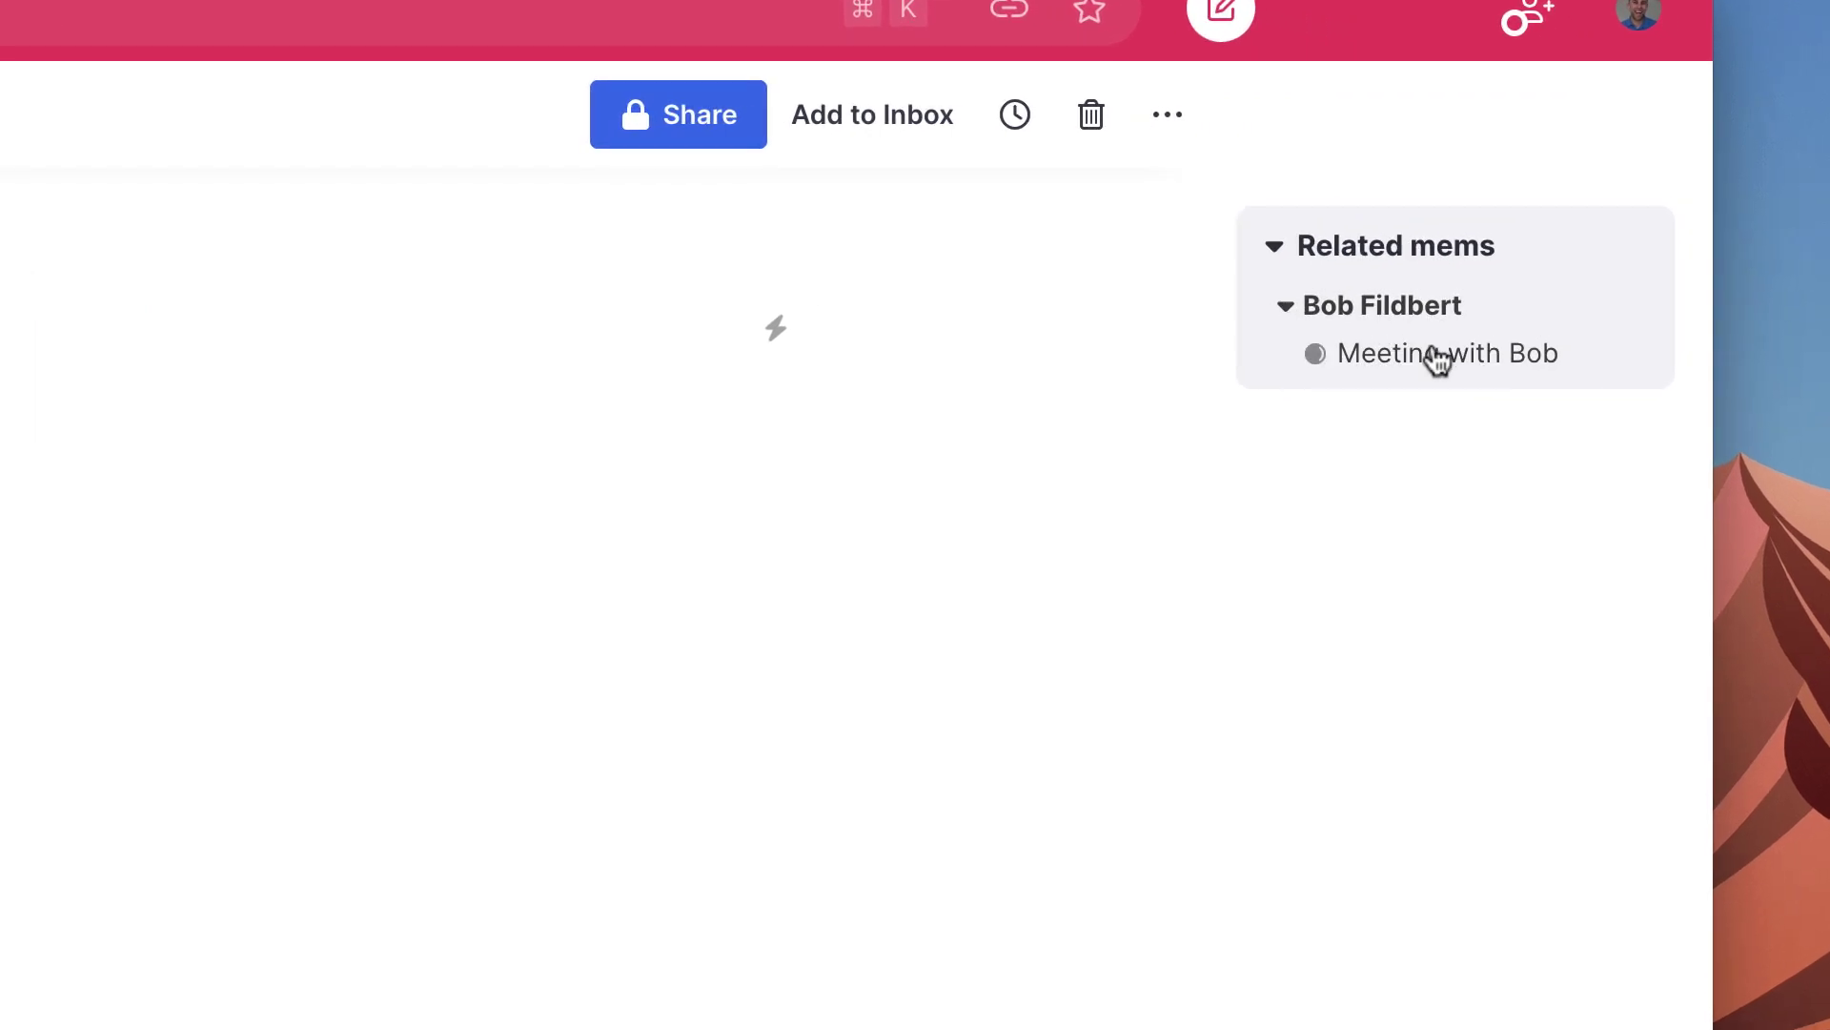
{"action": "left_click", "coordinate": [1454, 362]}
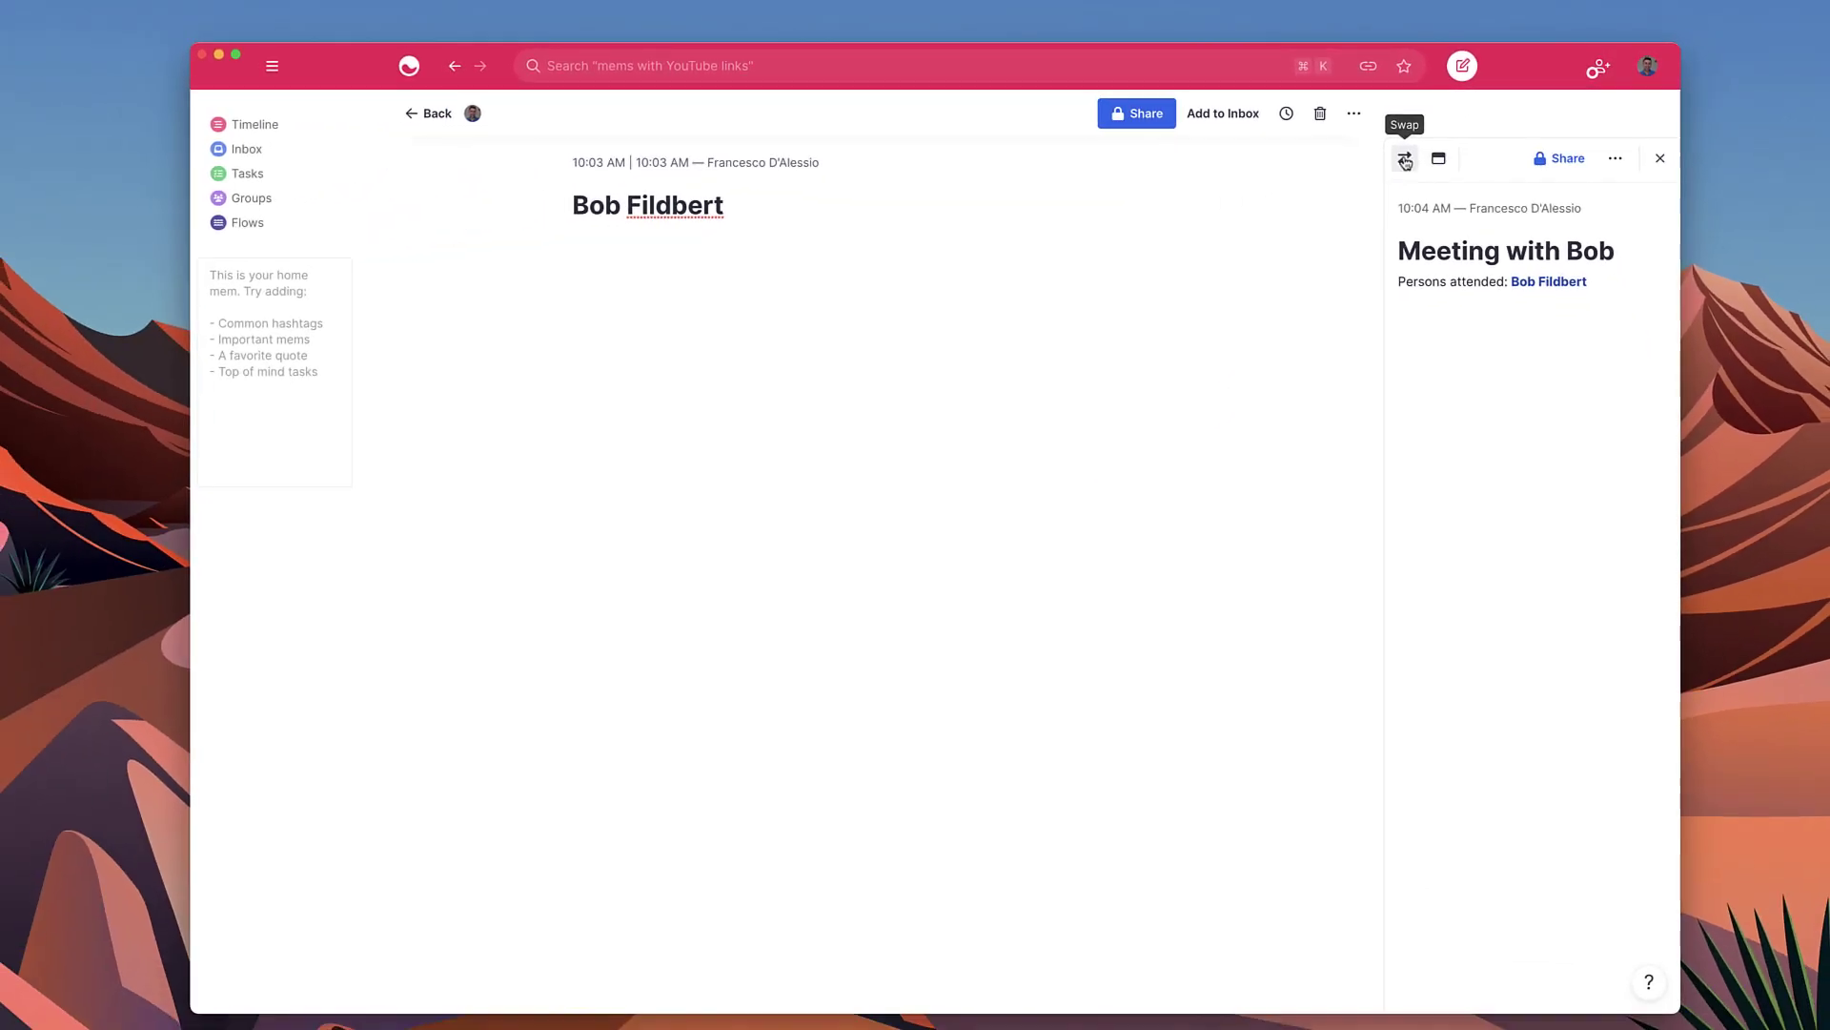
{"action": "left_click", "coordinate": [1406, 162]}
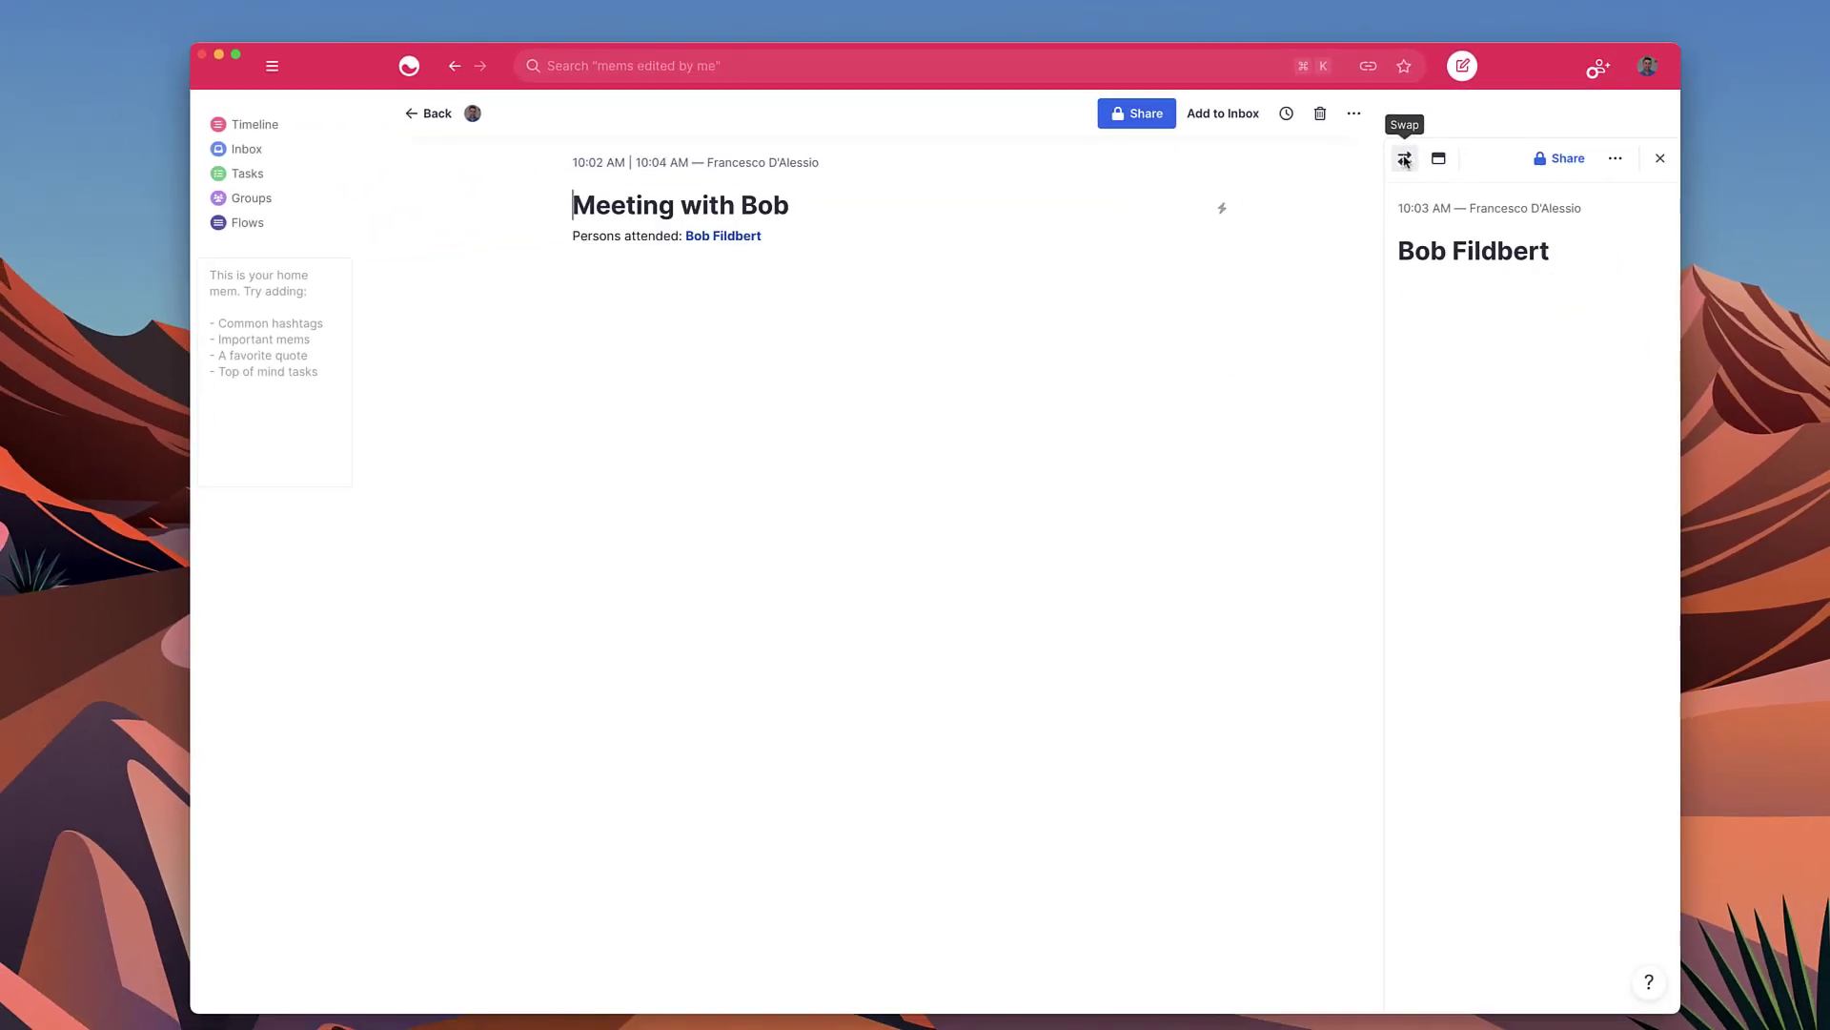
{"action": "left_click", "coordinate": [1660, 158]}
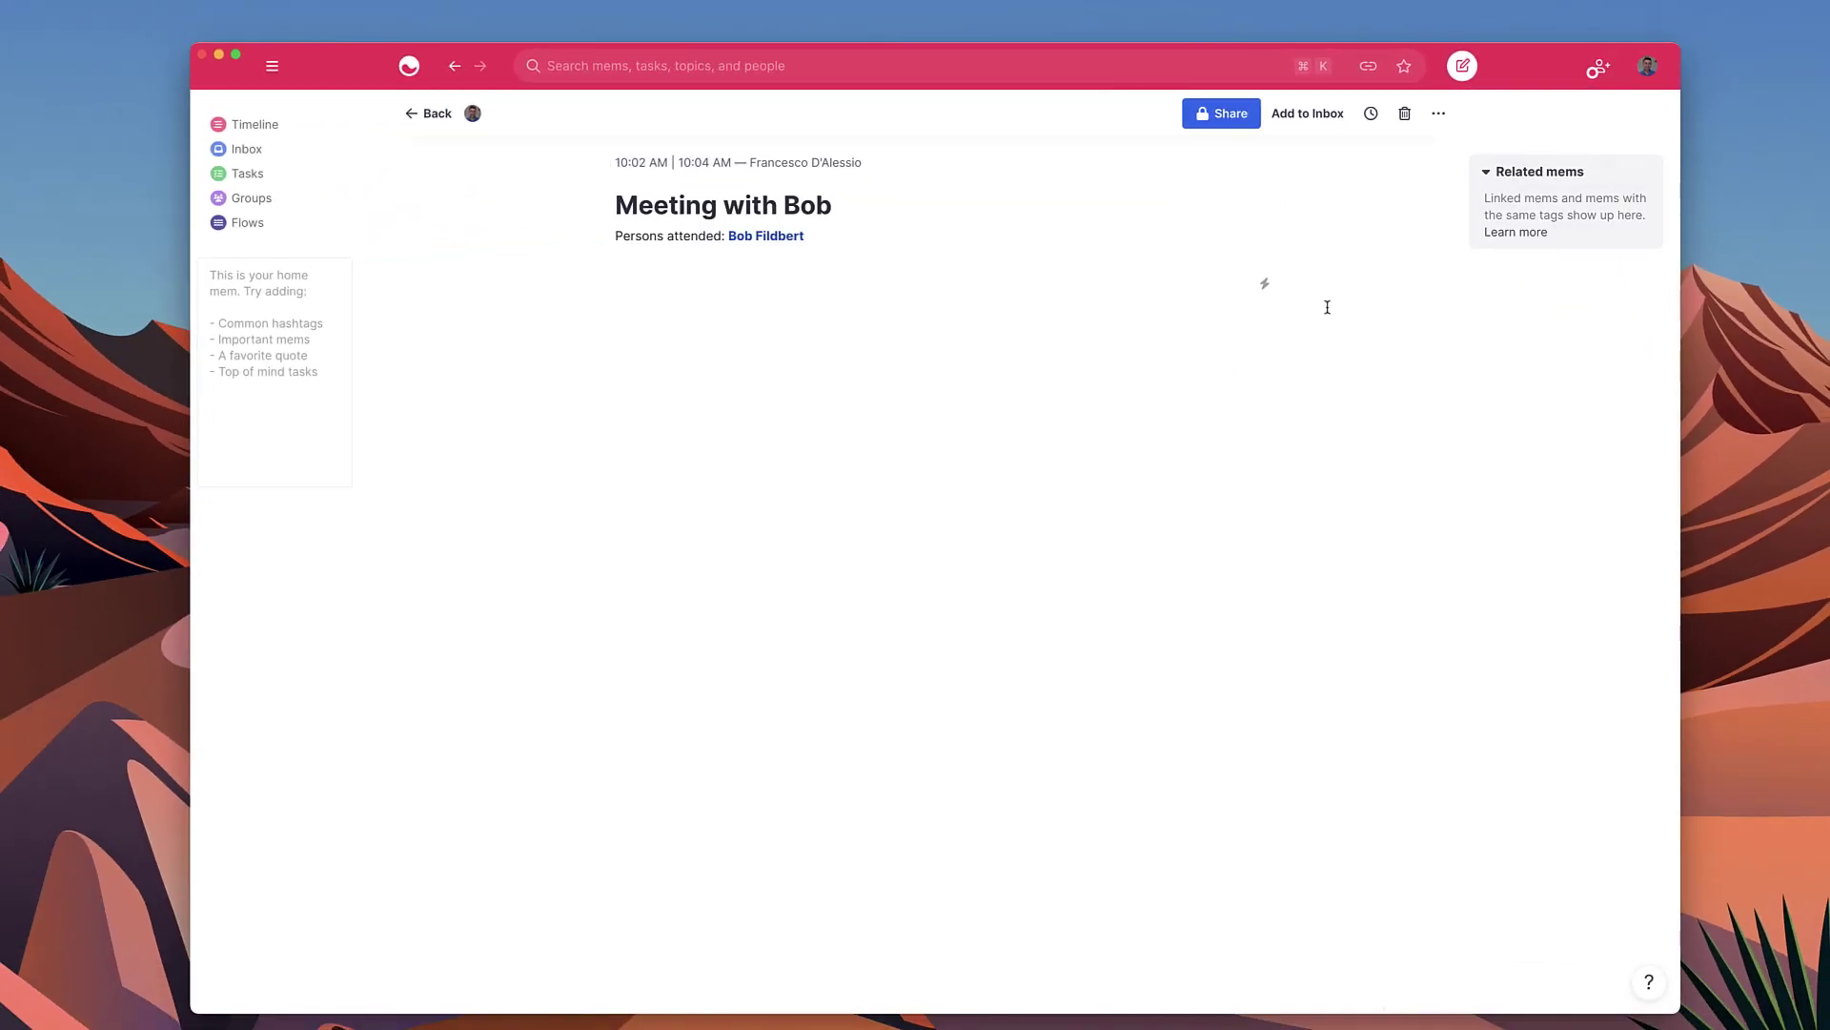
- Add the meeting mem to the Inbox and look over its extra actions menu there
{"action": "left_click", "coordinate": [1008, 264]}
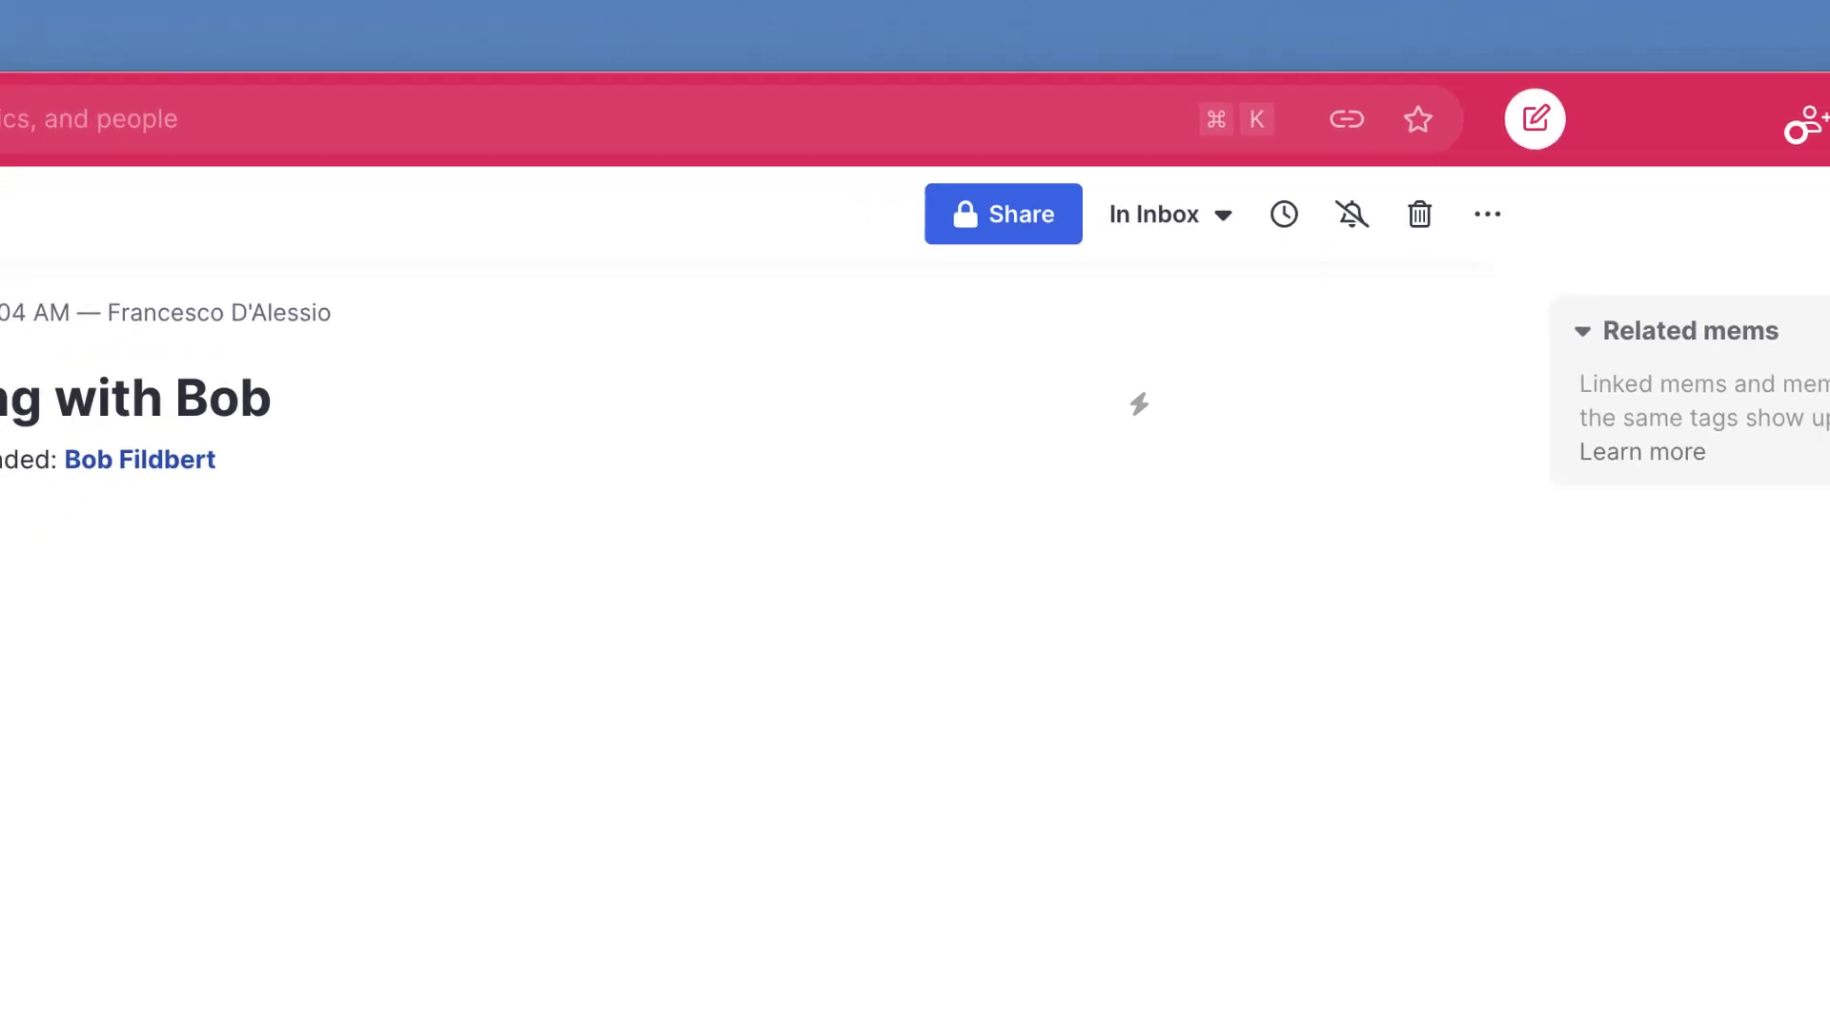
{"action": "left_click", "coordinate": [147, 179]}
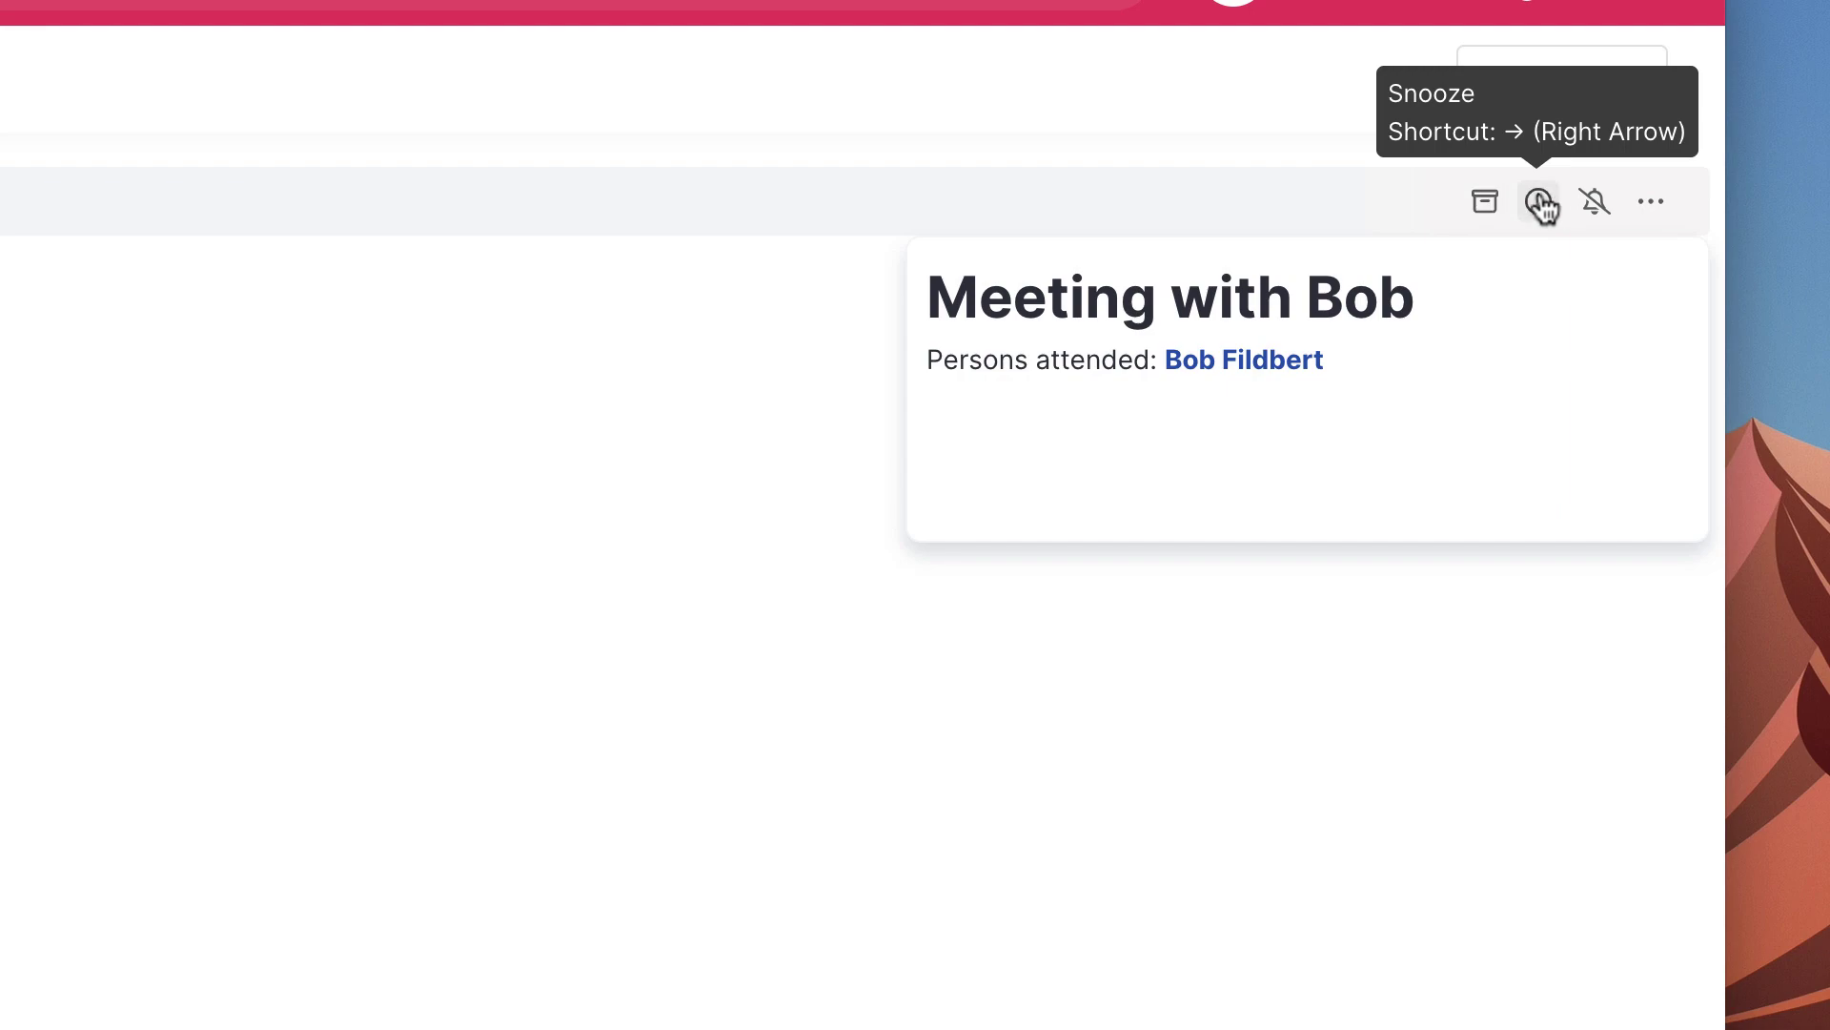
{"action": "left_click", "coordinate": [1649, 201]}
{"action": "left_click", "coordinate": [1648, 201]}
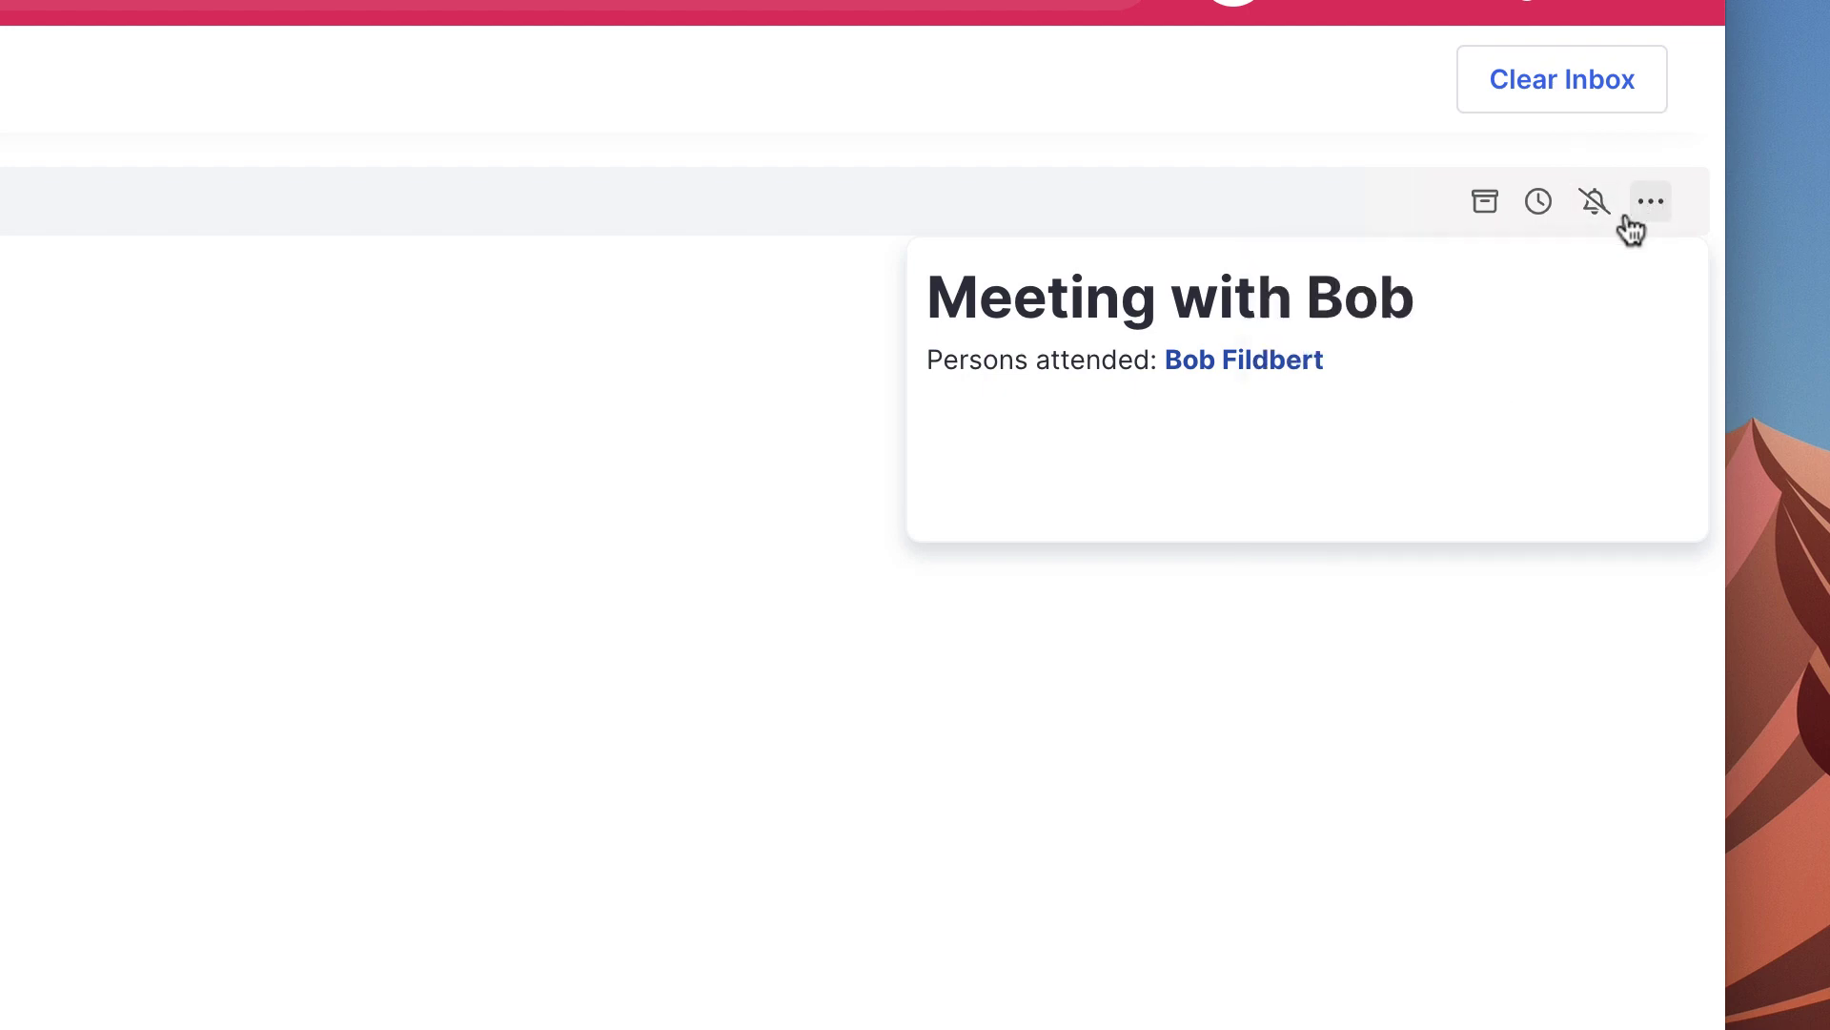
{"action": "left_click", "coordinate": [1650, 203]}
{"action": "left_click", "coordinate": [1650, 203]}
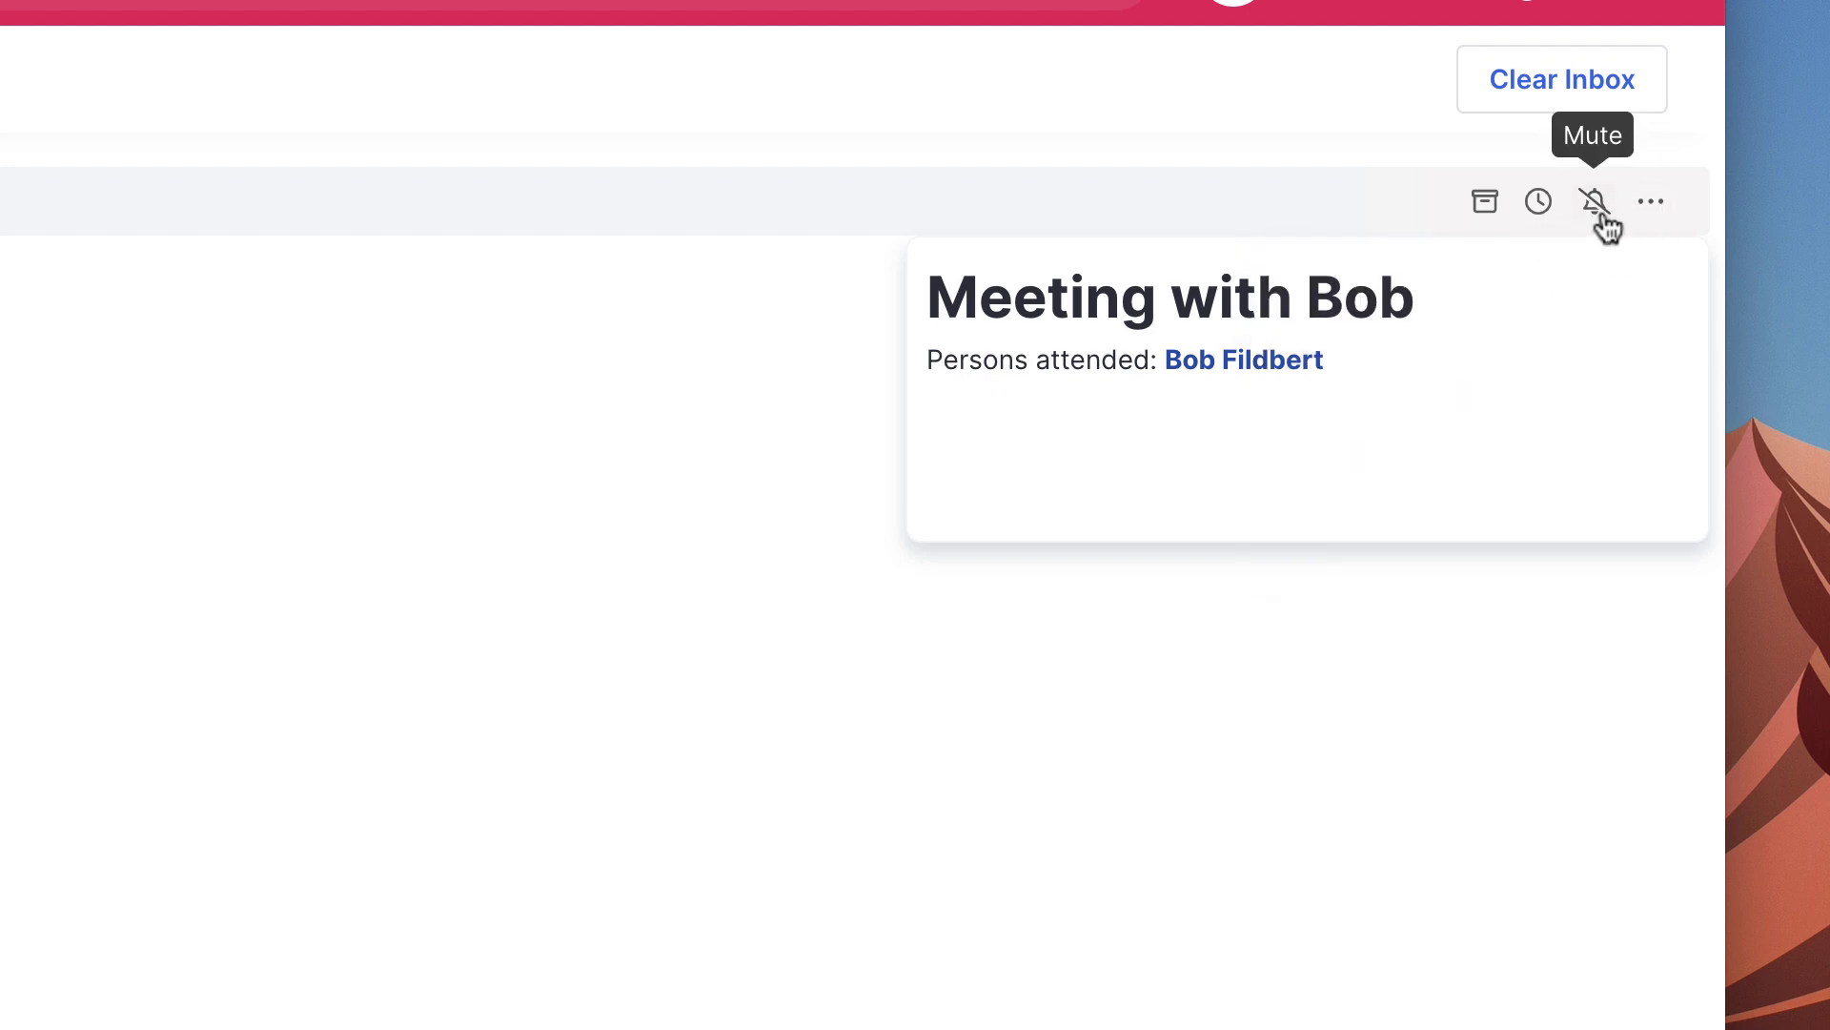
{"action": "left_click", "coordinate": [1663, 217]}
{"action": "left_click", "coordinate": [1663, 216]}
{"action": "left_click", "coordinate": [1648, 213]}
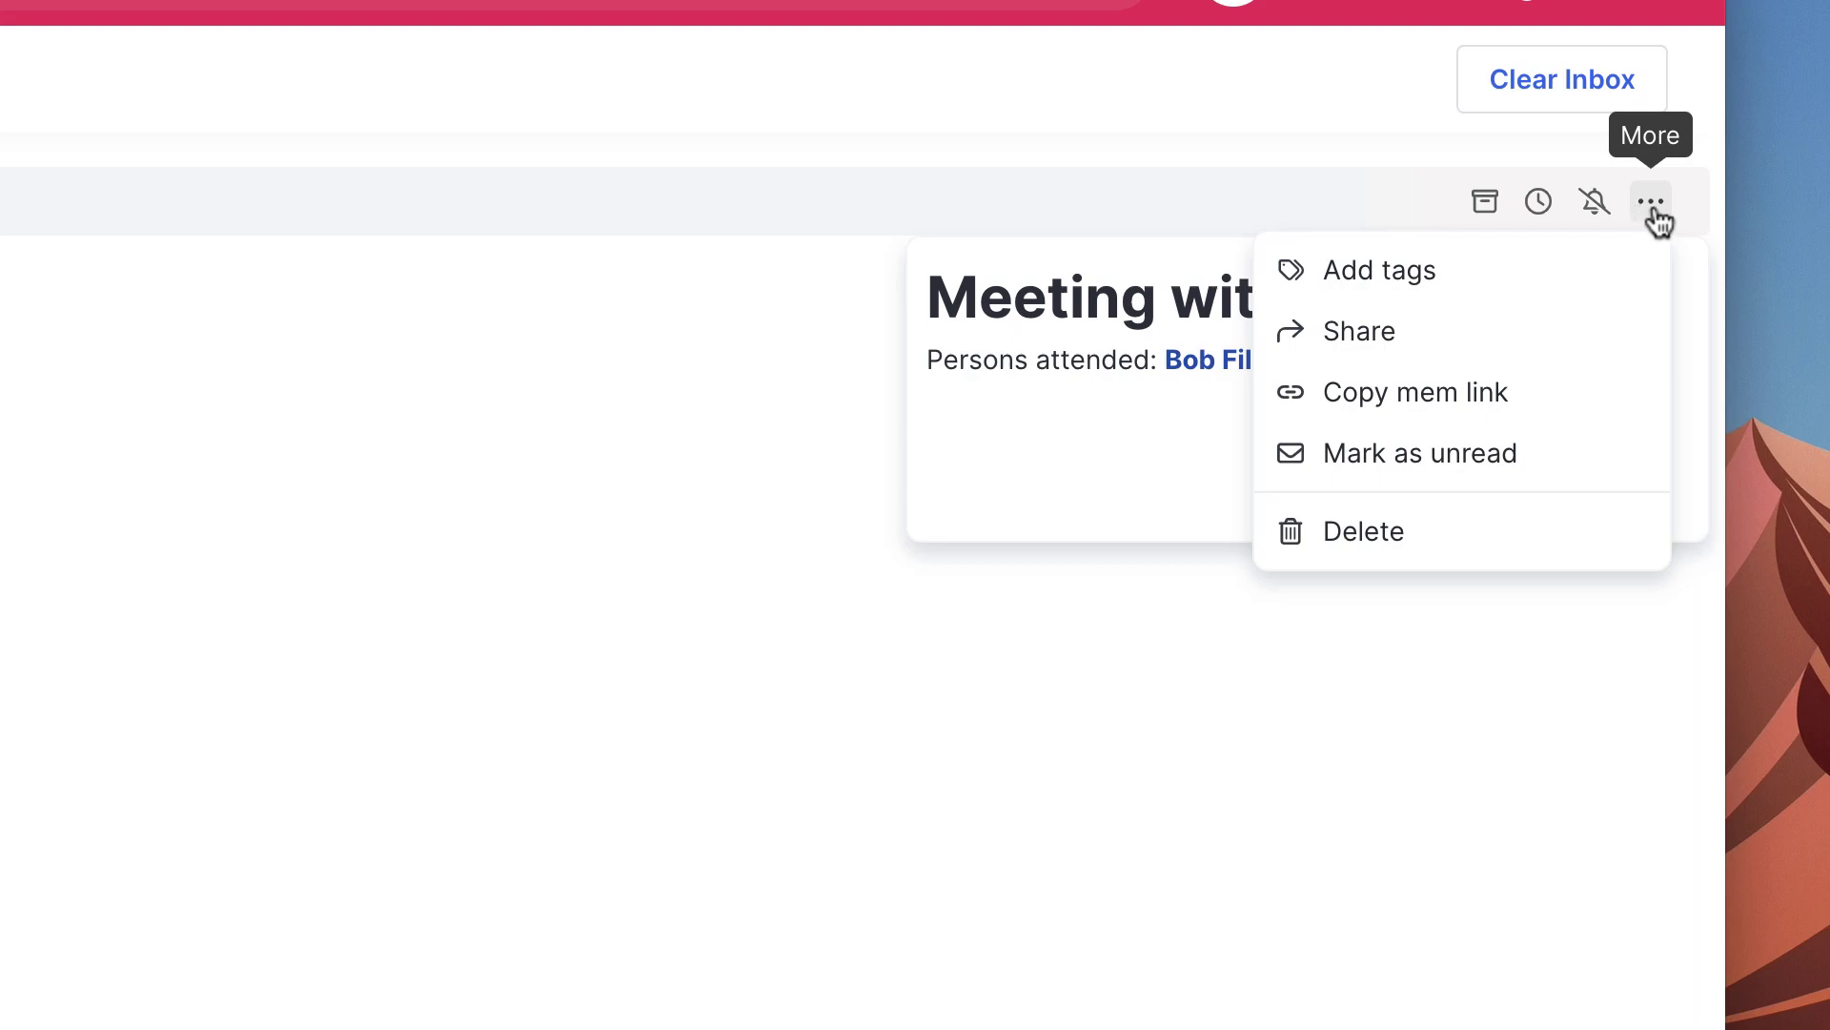
{"action": "left_click", "coordinate": [1658, 221]}
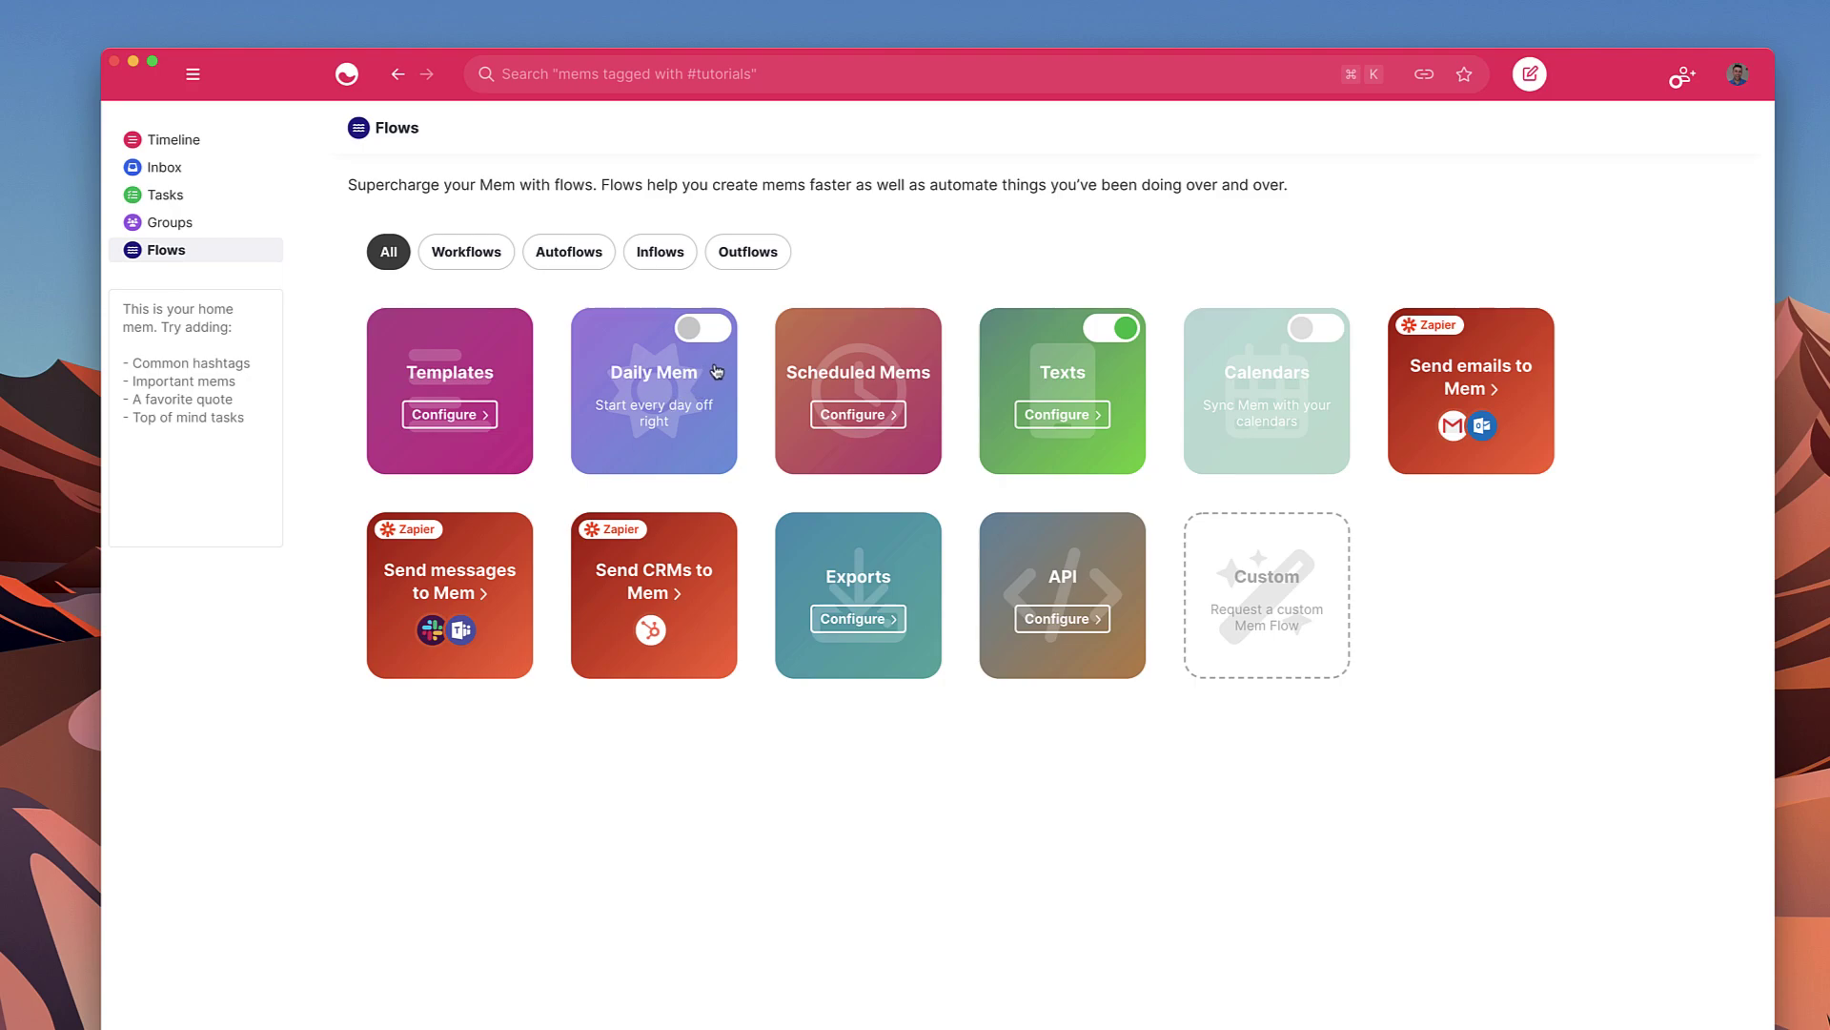
- Turn on the Daily Mem flow, review its configuration, and go back to Flows
{"action": "left_click", "coordinate": [701, 334]}
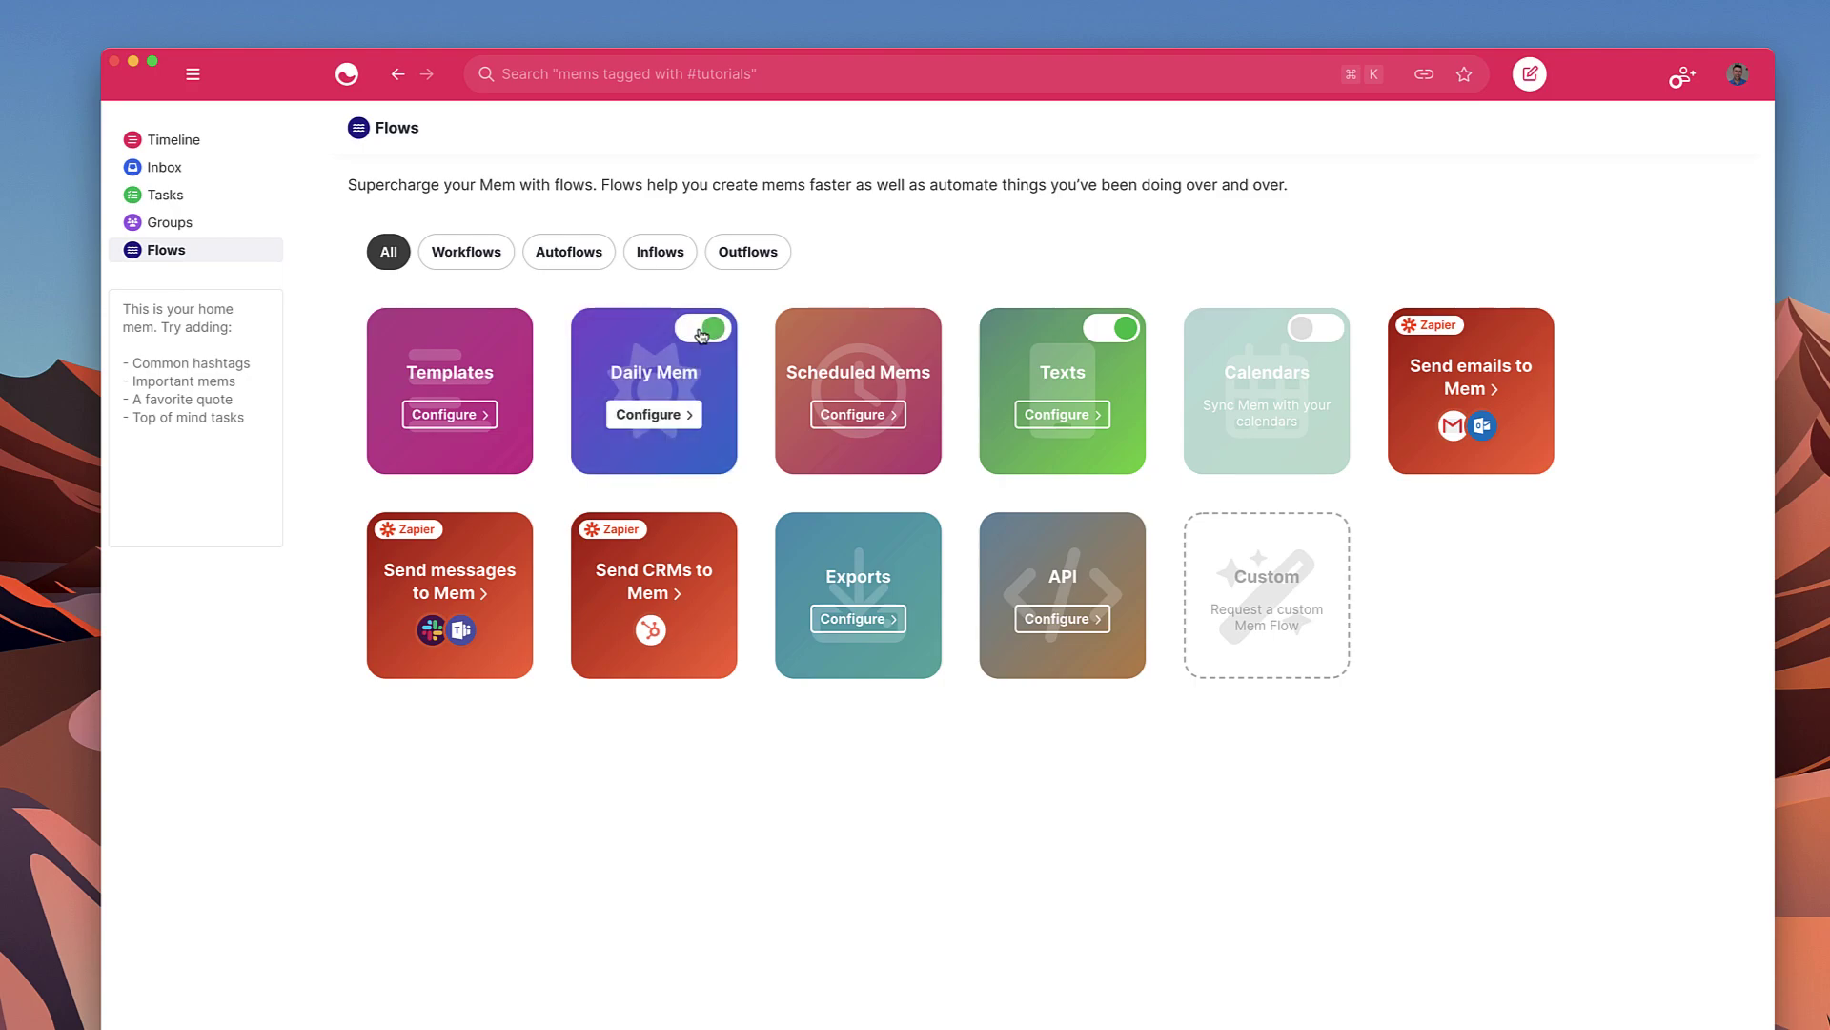
{"action": "left_click", "coordinate": [652, 414]}
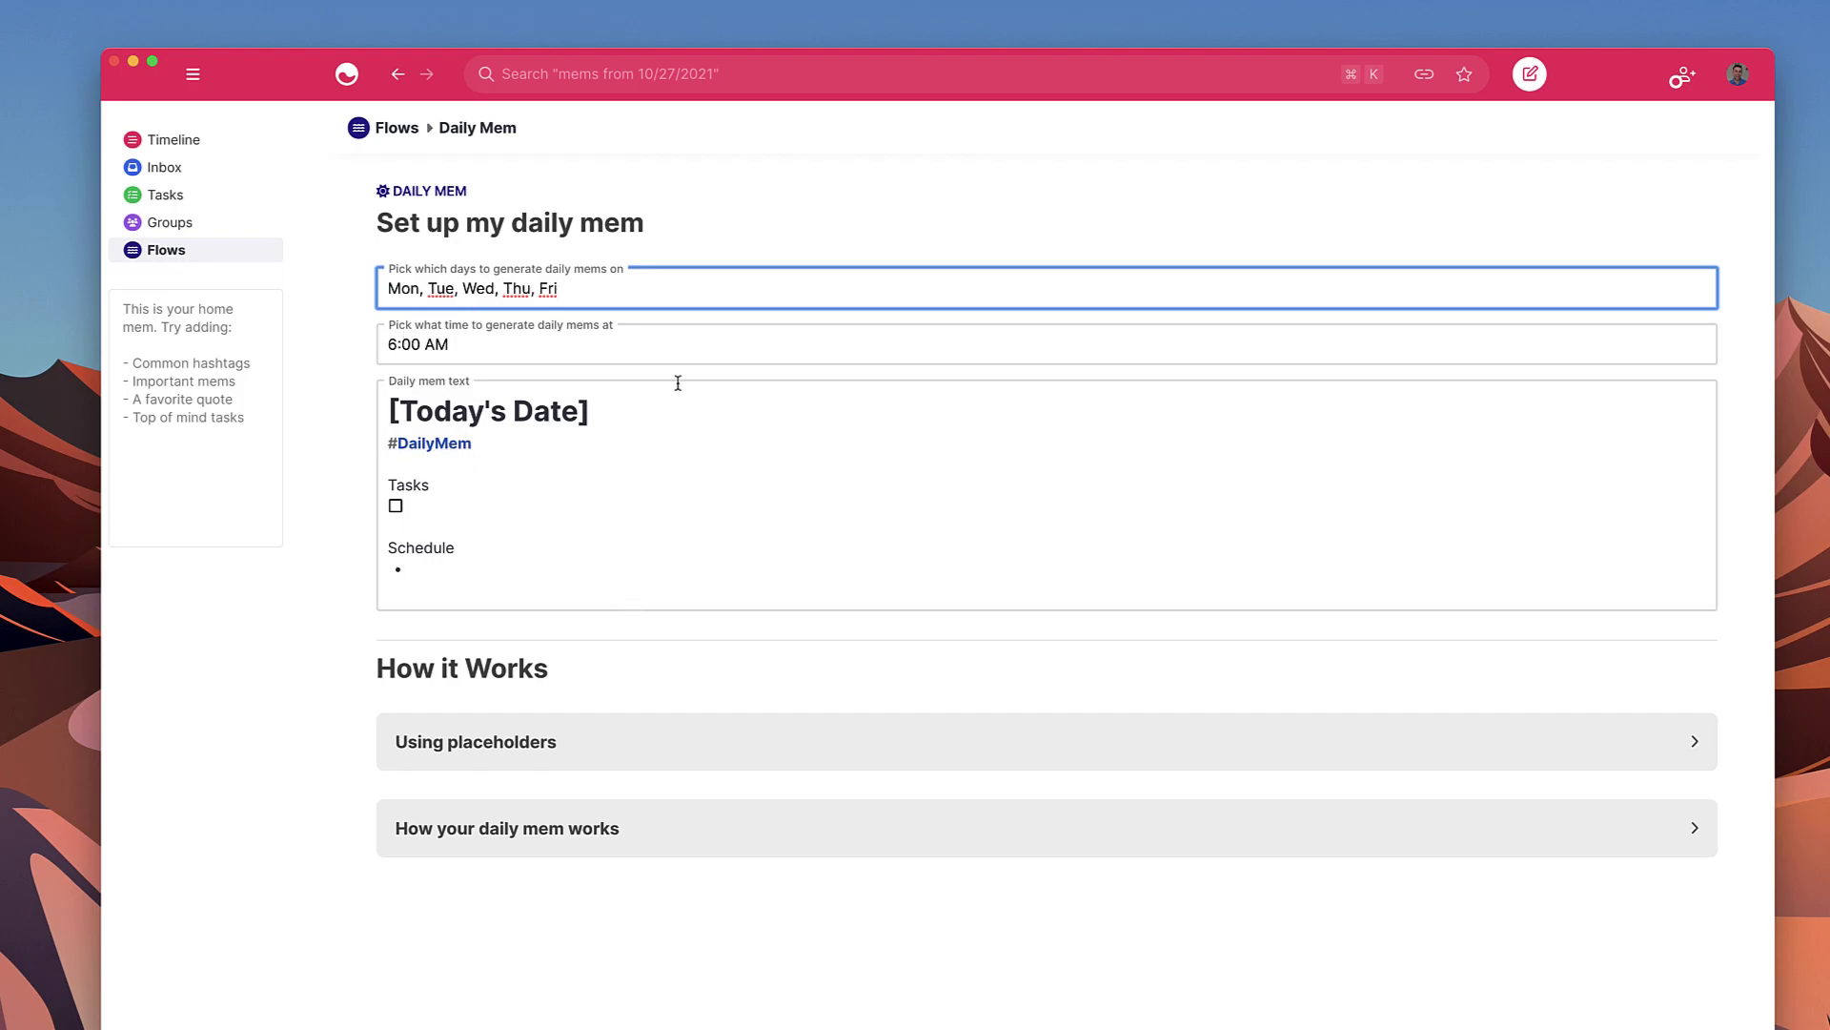
{"action": "left_click", "coordinate": [398, 134]}
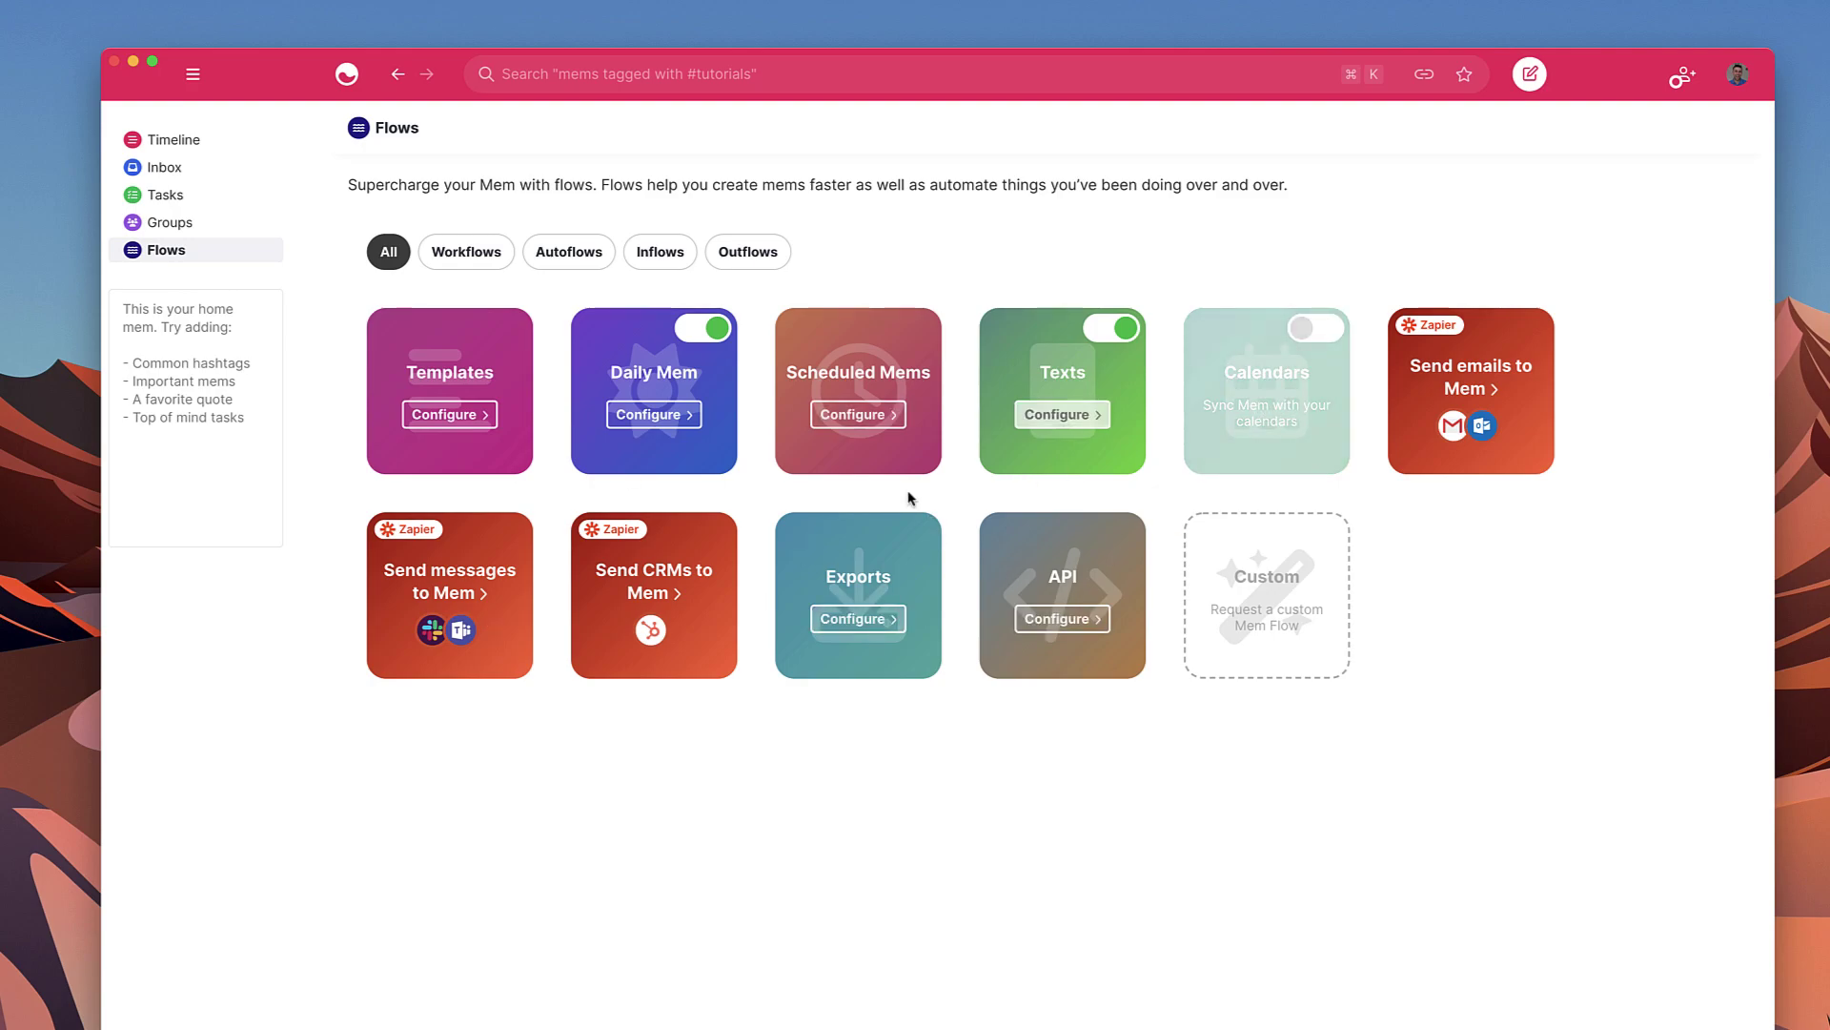
- Create the first template, titled 'Meeting Notes' with a person emoji in front
{"action": "left_click", "coordinate": [461, 437]}
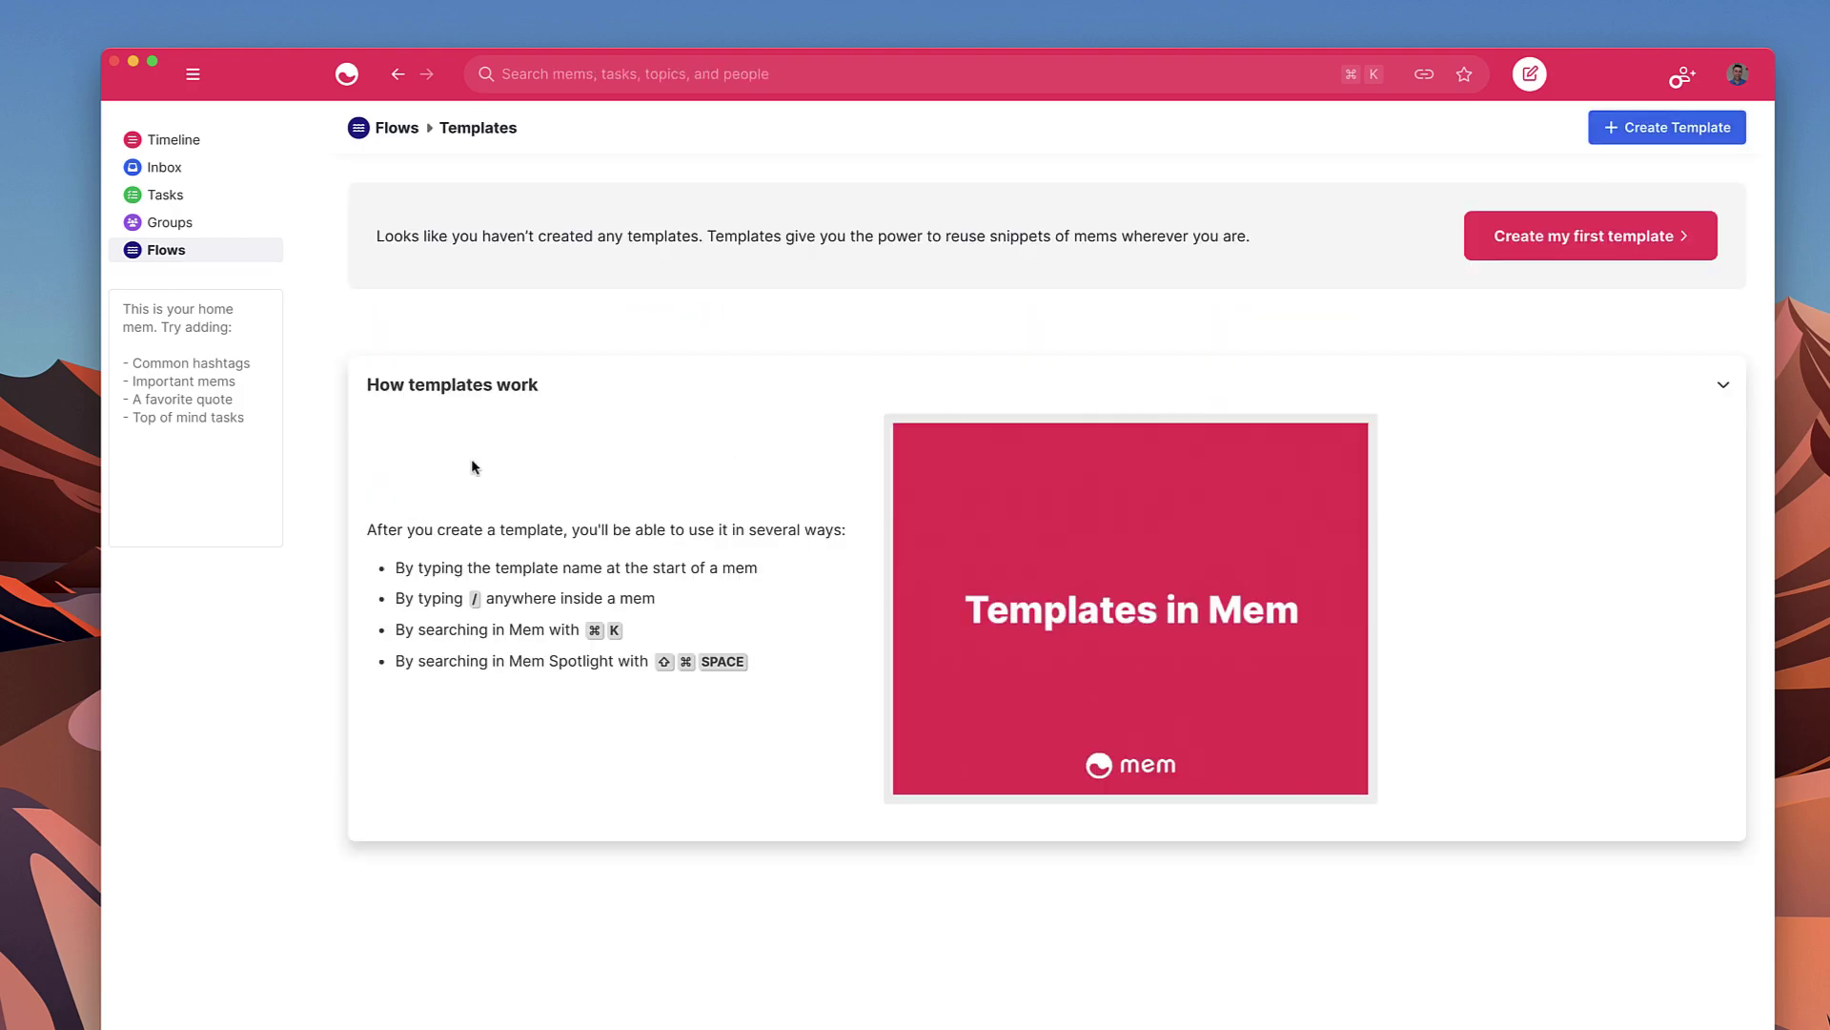
{"action": "left_click", "coordinate": [1536, 251]}
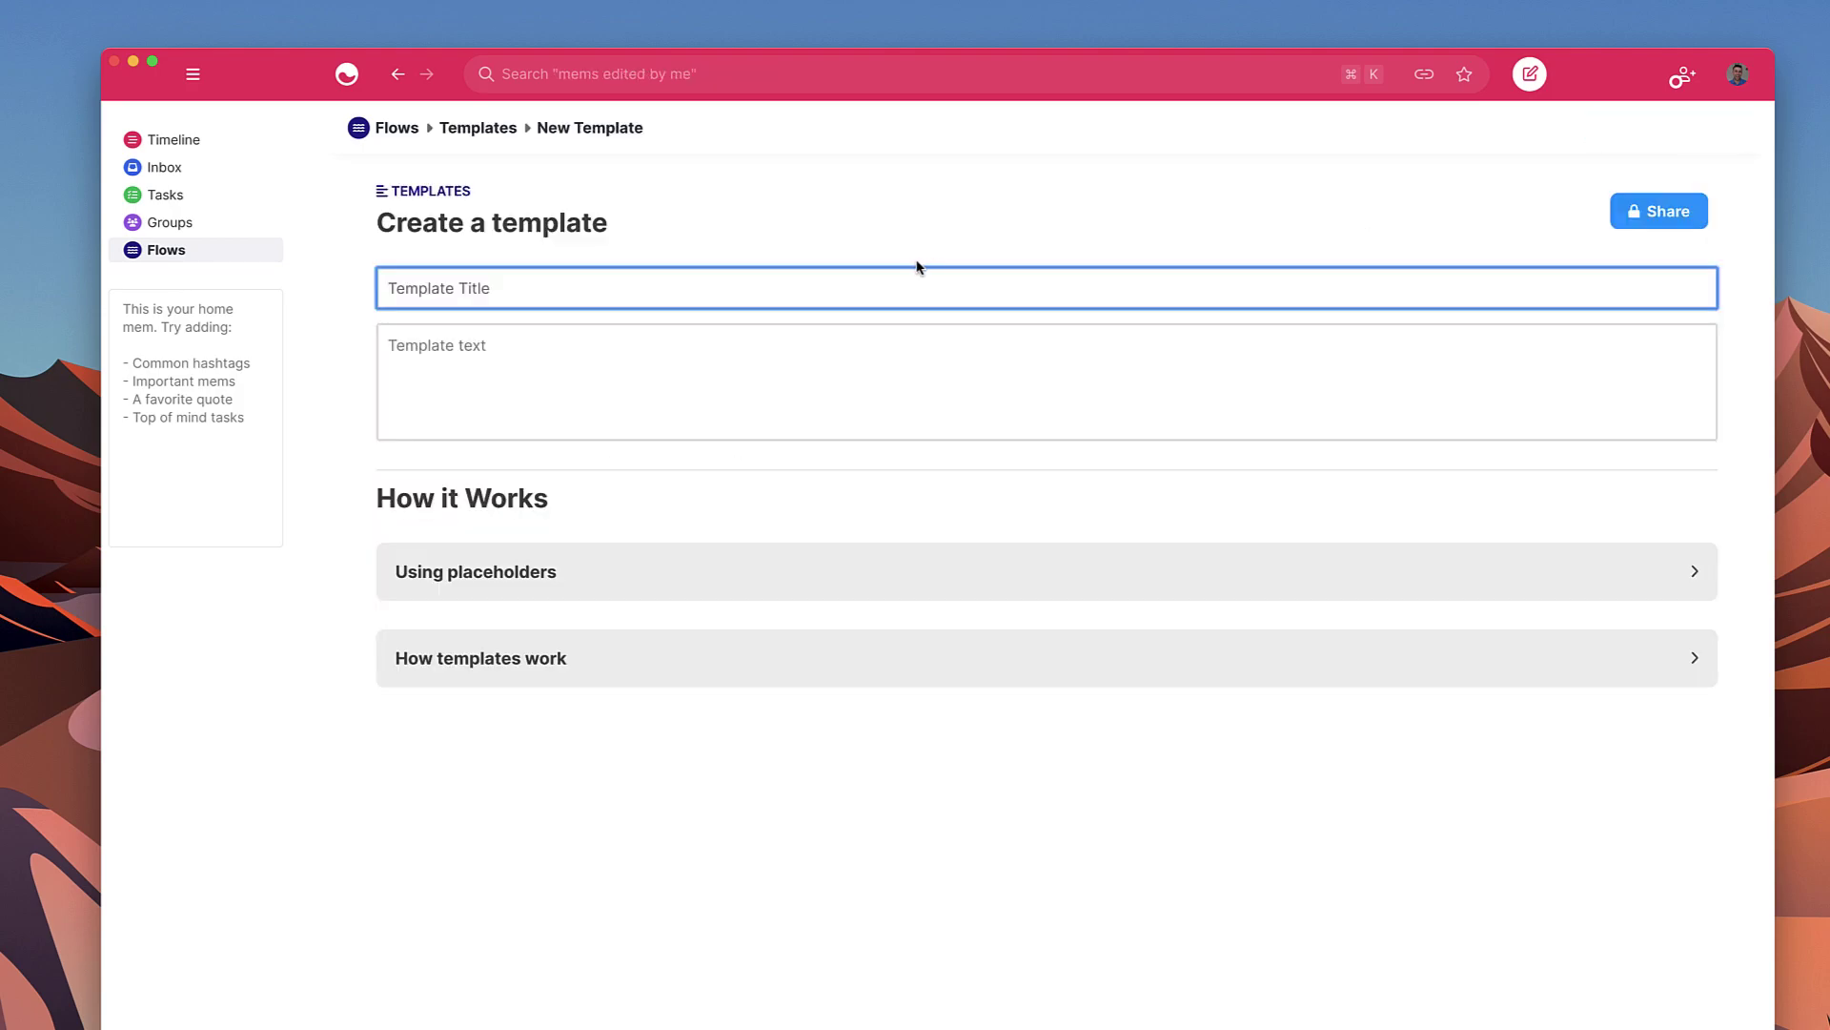
{"action": "key", "text": "ctrl+super+space"}
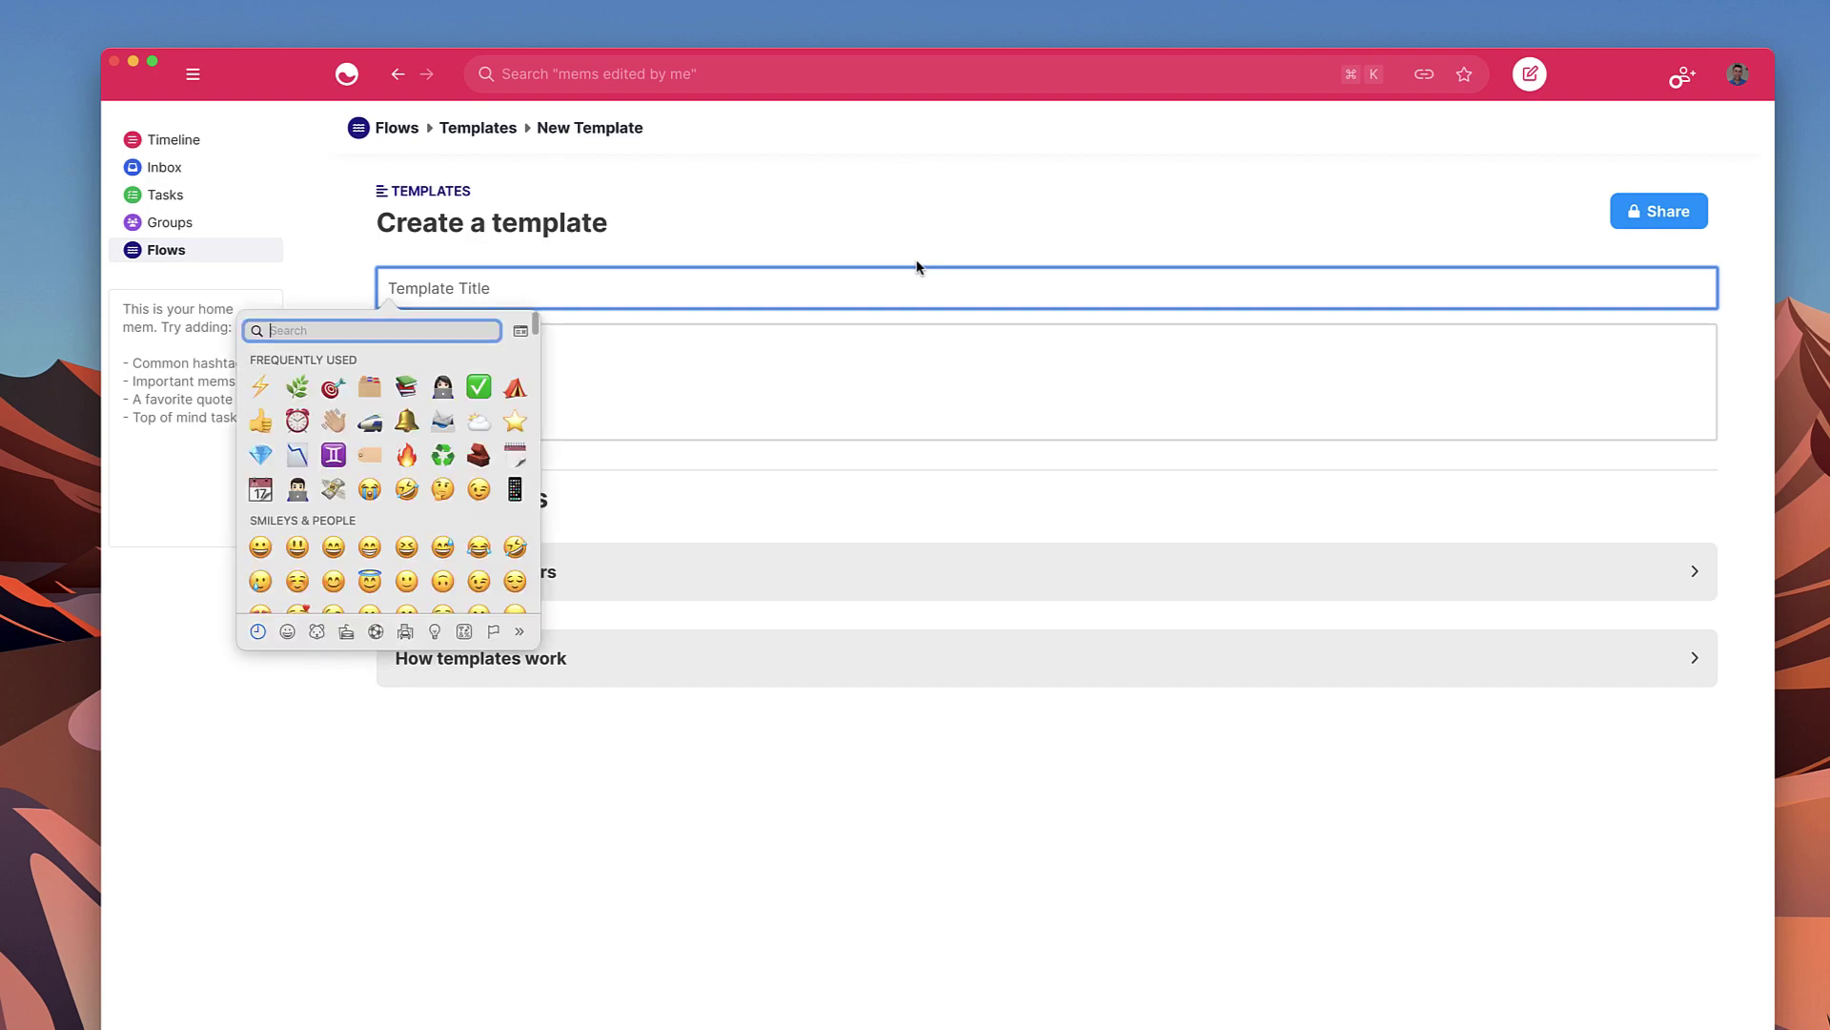
{"action": "left_click", "coordinate": [442, 384]}
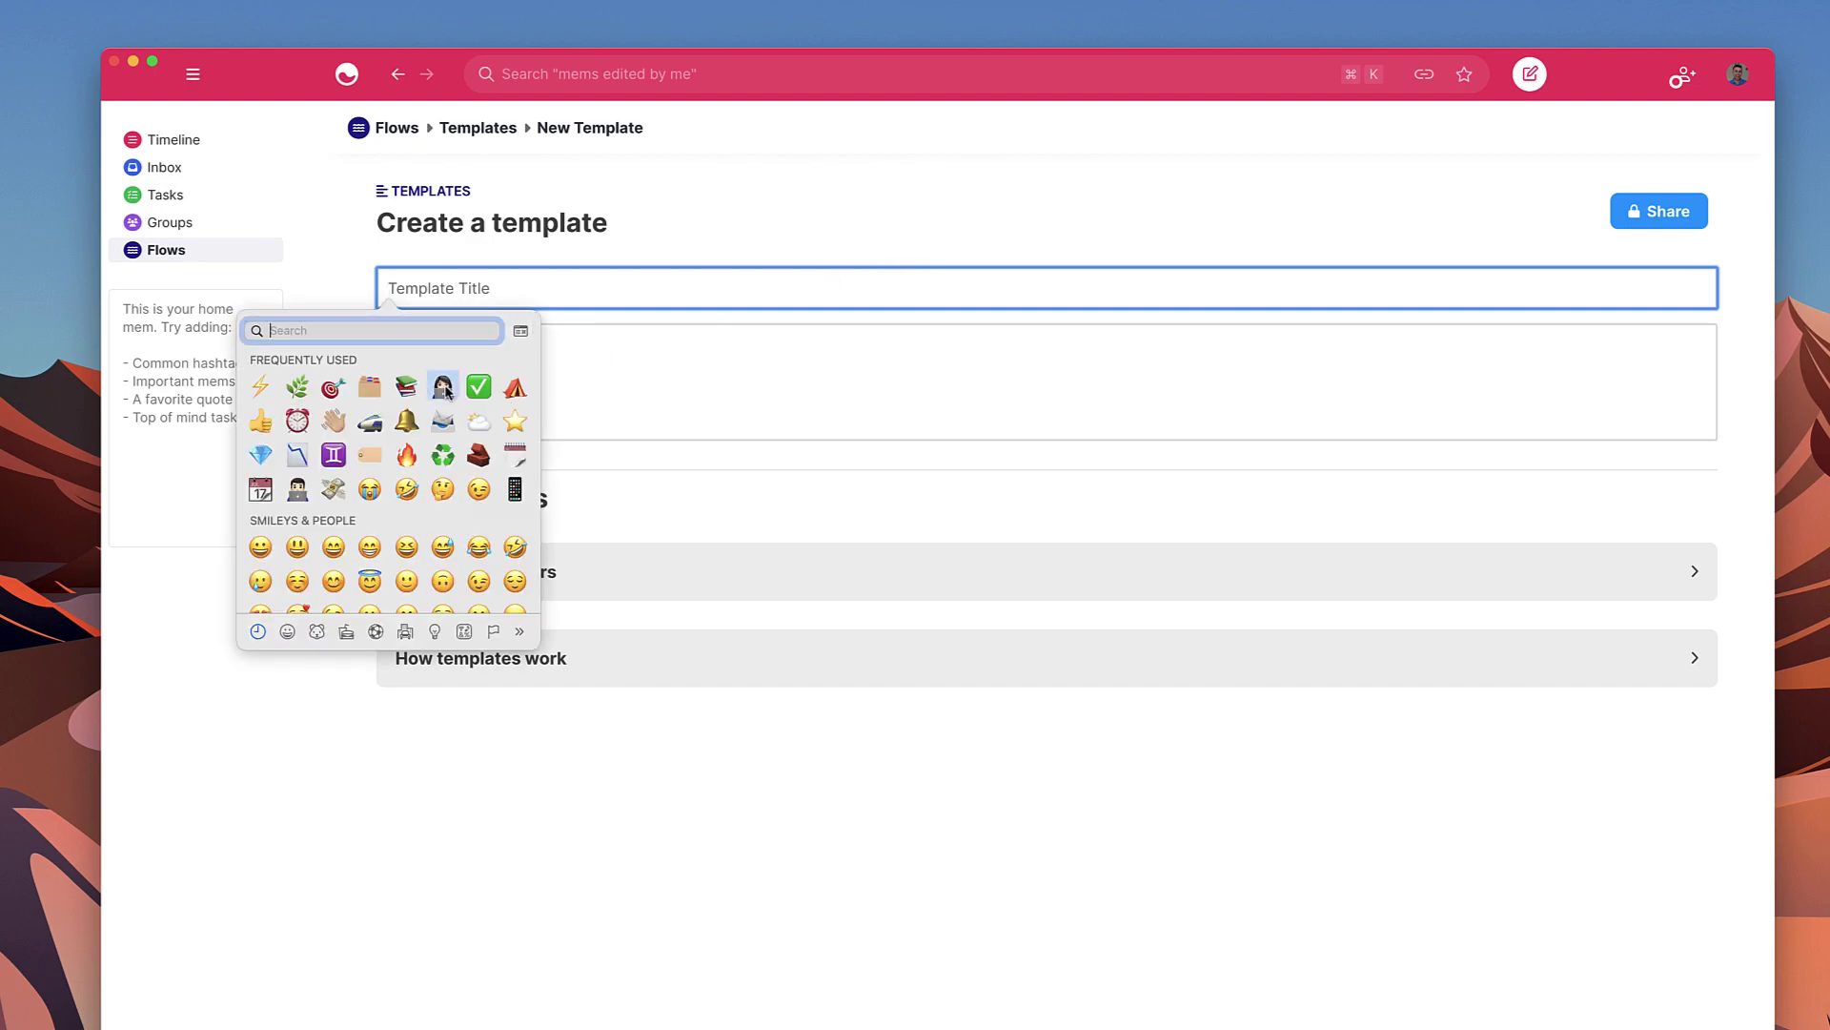
{"action": "type", "text": "Meet"}
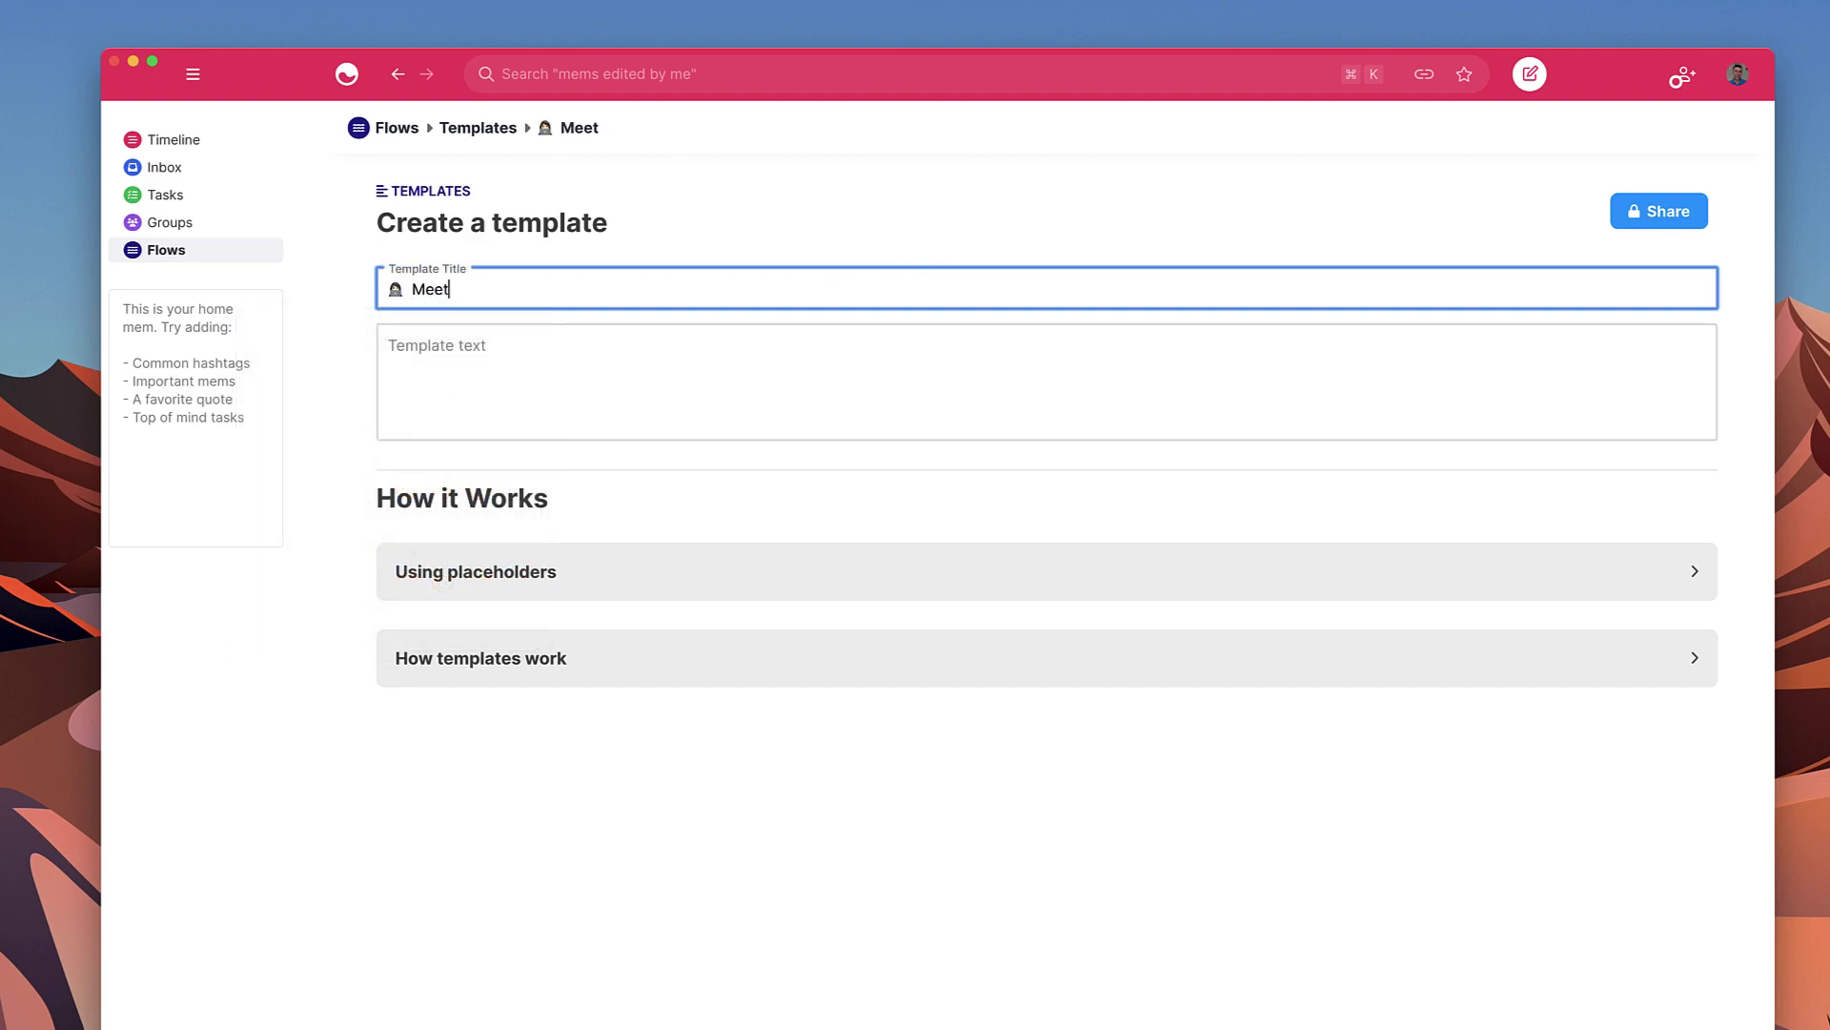
{"action": "type", "text": "ing Notes"}
{"action": "left_click", "coordinate": [422, 357]}
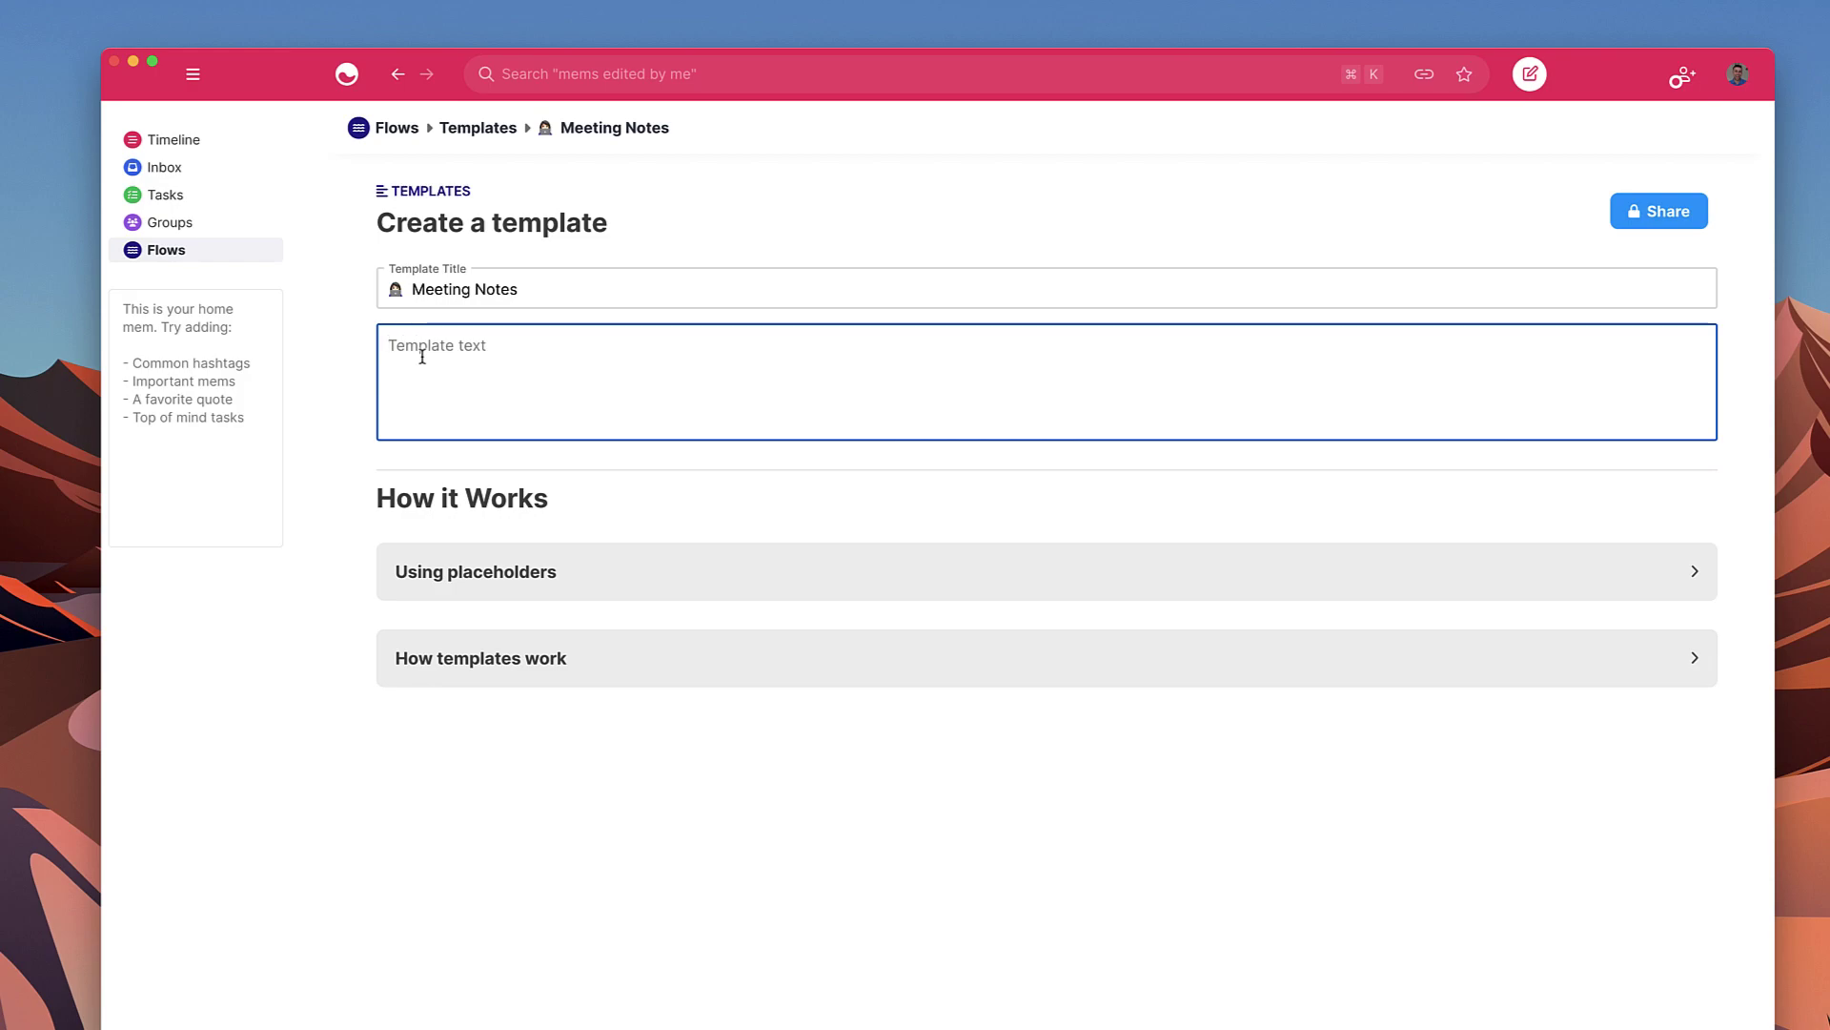
- Write the template body: 'Meet Attendees:', 'Planned Agenda:', '- A B C' and 'Actions:'
{"action": "type", "text": "Meet Attendees:"}
{"action": "key", "text": "Return"}
{"action": "key", "text": "Return"}
{"action": "type", "text": "Planned Agenda:"}
{"action": "key", "text": "Return"}
{"action": "key", "text": "Return"}
{"action": "type", "text": "- A B C"}
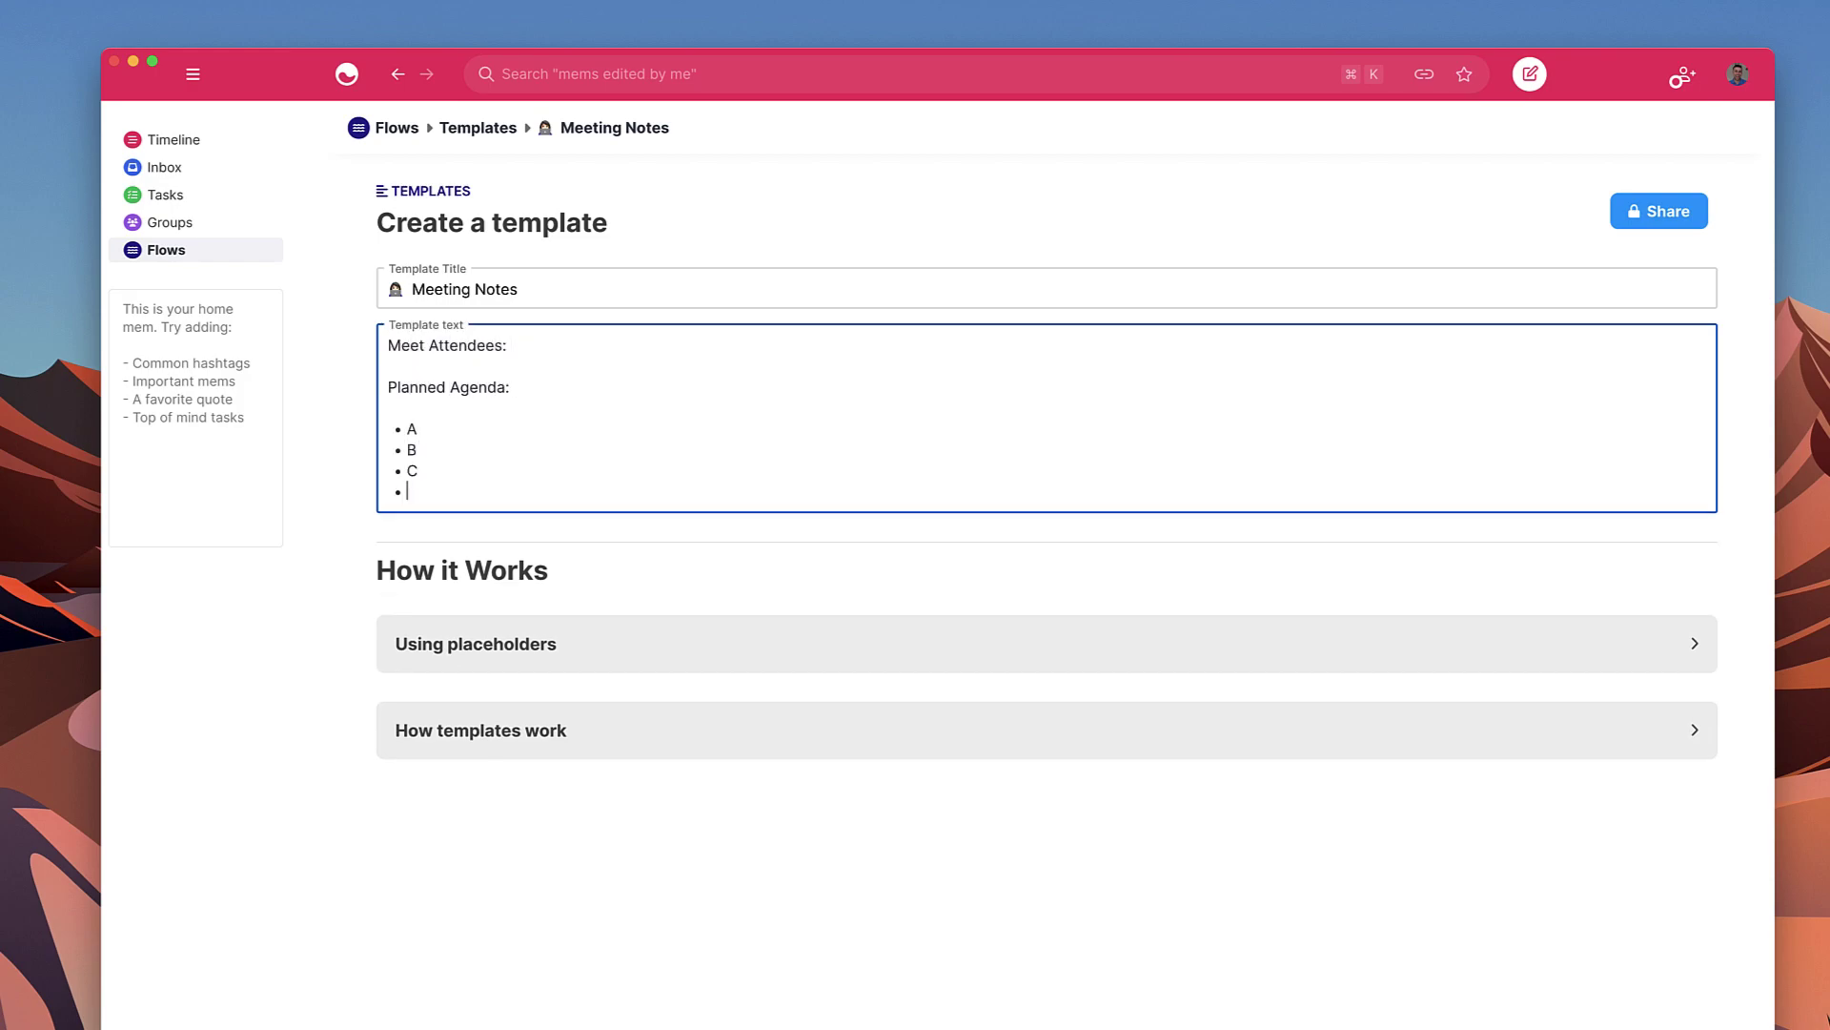
{"action": "key", "text": "Return"}
{"action": "key", "text": "Return"}
{"action": "type", "text": "Actions:"}
- Make the headings H1 and prefix them with books, alarm clock and check mark emojis
{"action": "left_click_drag", "start_coordinate": [386, 511], "coordinate": [560, 502]}
{"action": "left_click", "coordinate": [544, 547]}
{"action": "left_click_drag", "start_coordinate": [510, 349], "coordinate": [419, 348]}
{"action": "left_click", "coordinate": [544, 462]}
{"action": "key", "text": "ctrl+super+space"}
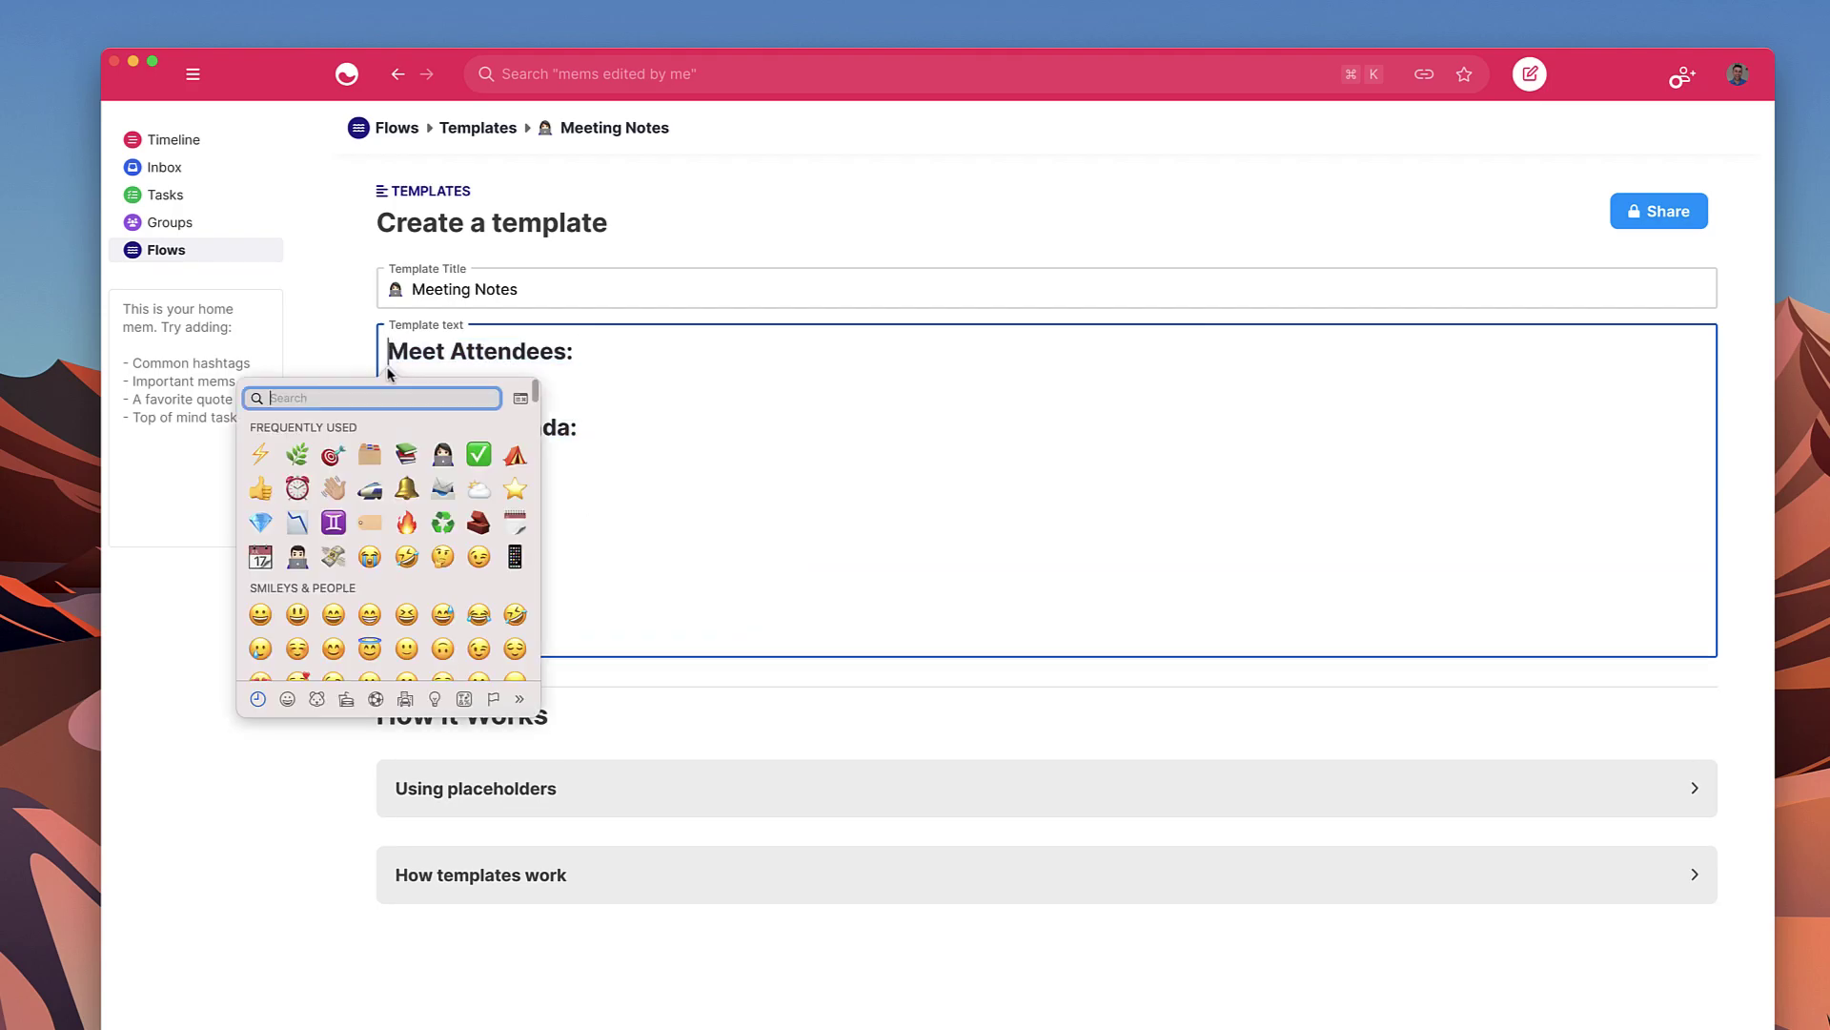
{"action": "left_click", "coordinate": [406, 454]}
{"action": "left_click", "coordinate": [388, 427]}
{"action": "key", "text": "ctrl+super+space"}
{"action": "left_click", "coordinate": [297, 568]}
{"action": "left_click", "coordinate": [388, 586]}
{"action": "key", "text": "ctrl+super+space"}
{"action": "left_click", "coordinate": [479, 693]}
- Add a checkbox line under Actions and browse the available placeholders
{"action": "key", "text": "End"}
{"action": "key", "text": "Return"}
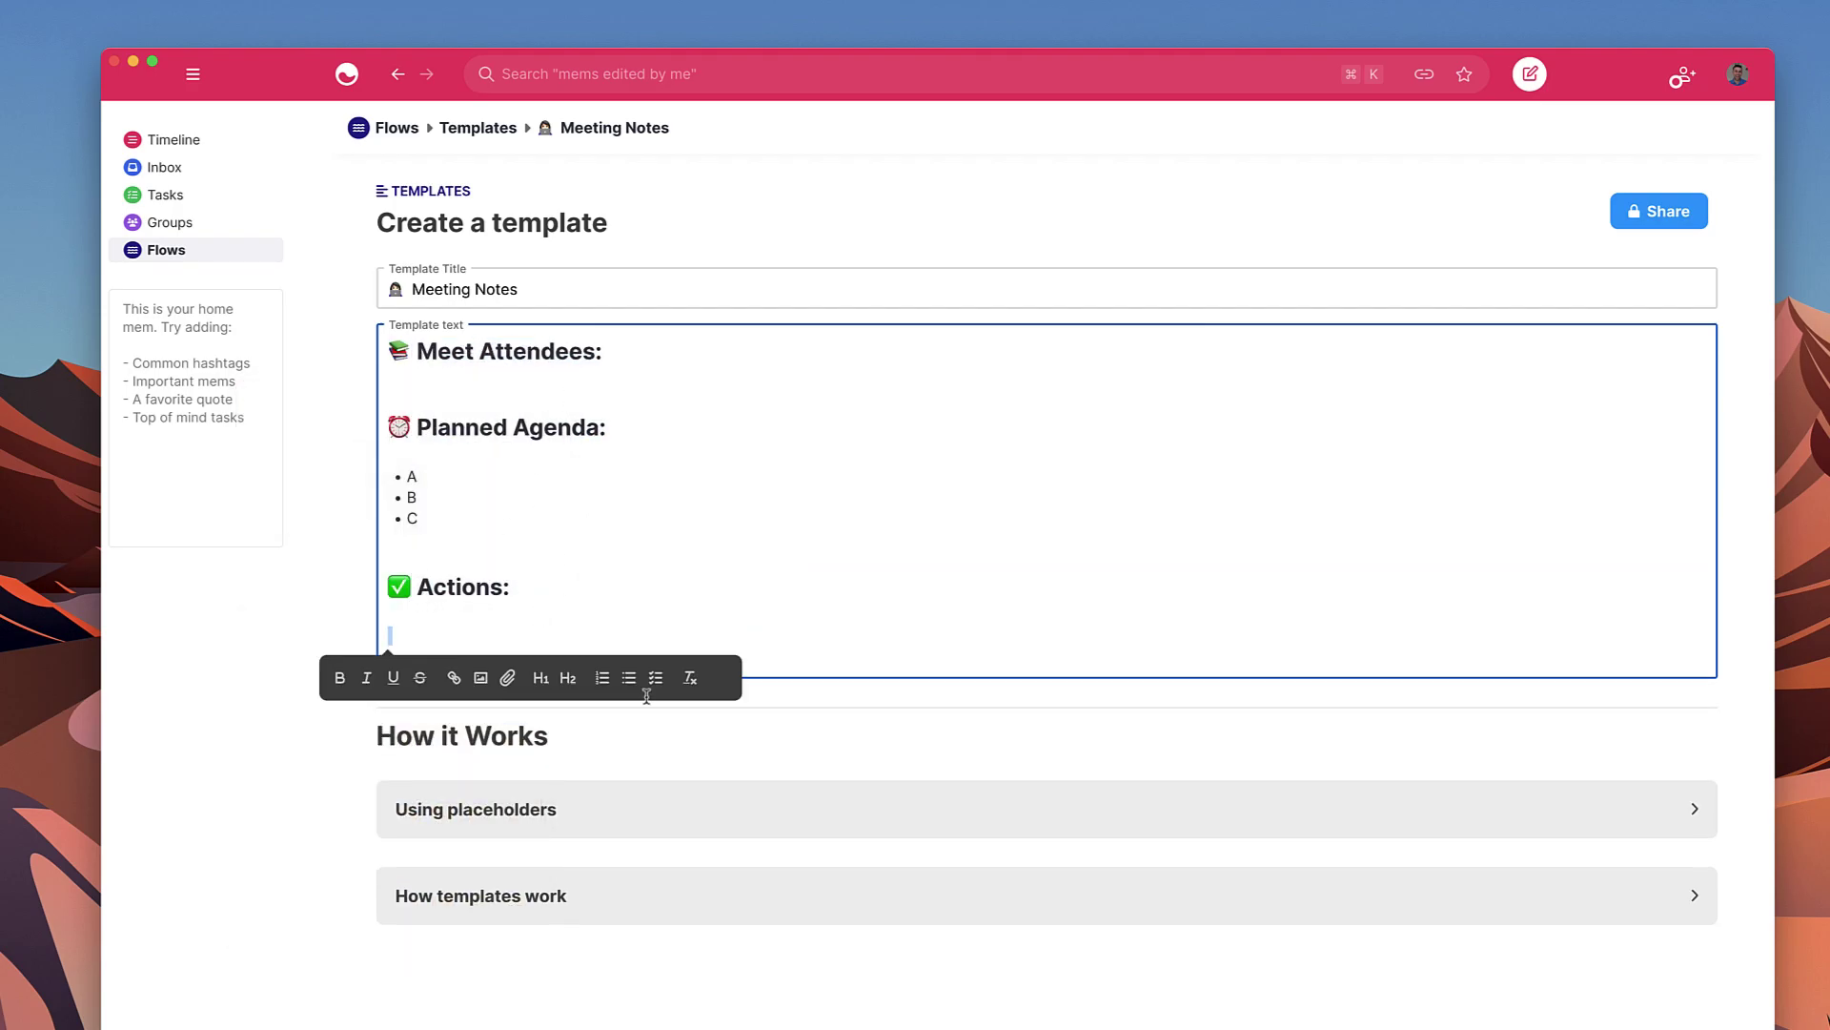
{"action": "left_click", "coordinate": [654, 678]}
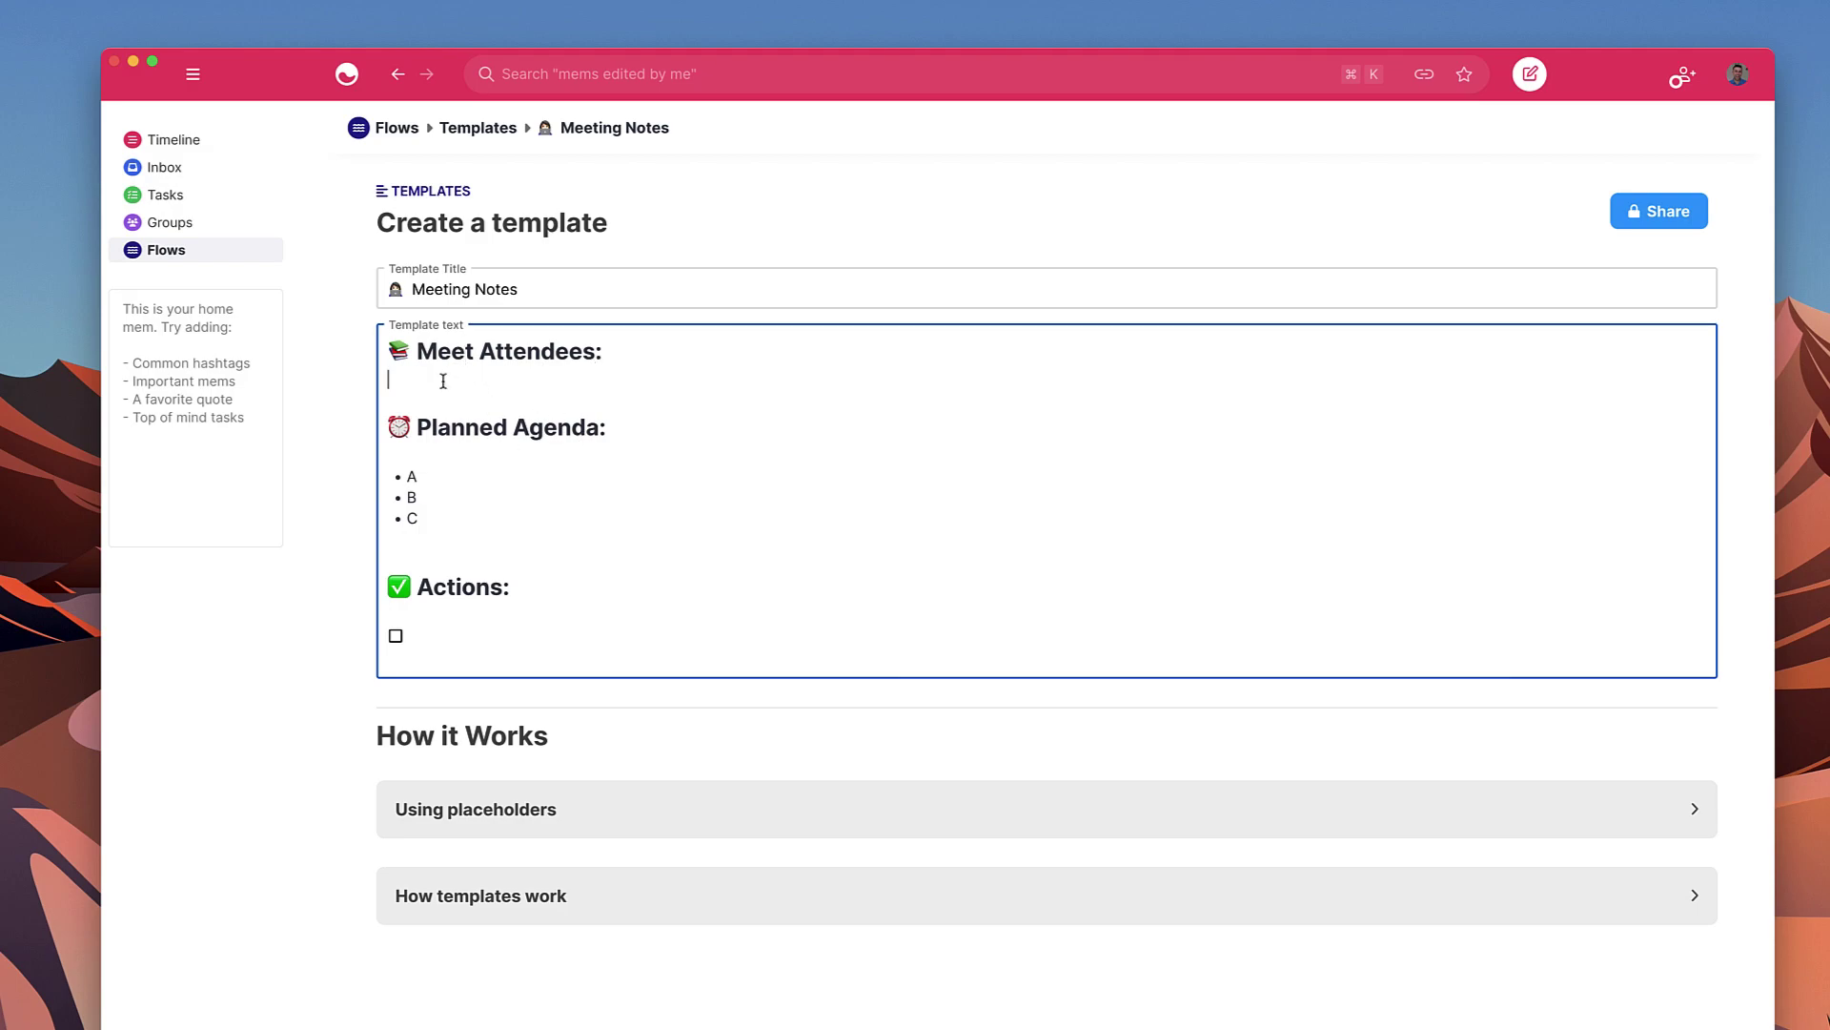
{"action": "left_click", "coordinate": [1695, 809]}
{"action": "scroll", "coordinate": [1246, 838], "scroll_direction": "down", "scroll_amount": 2}
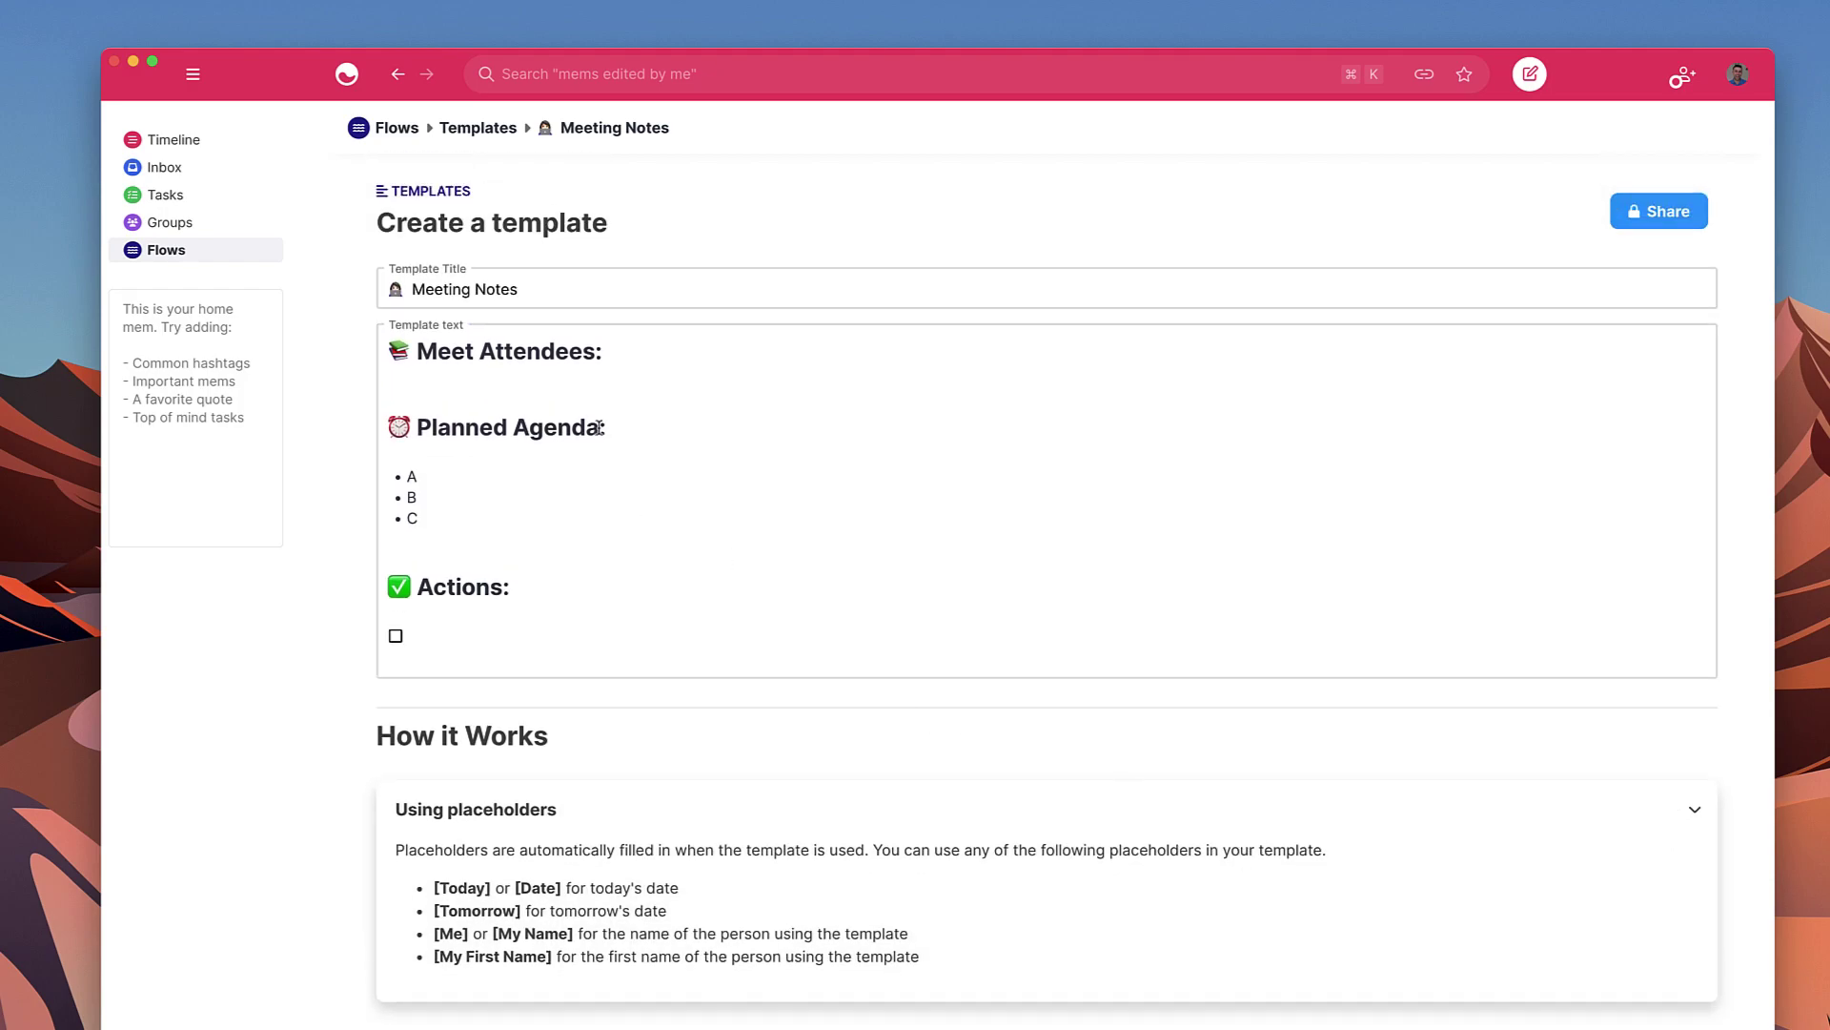
{"action": "left_click", "coordinate": [481, 378]}
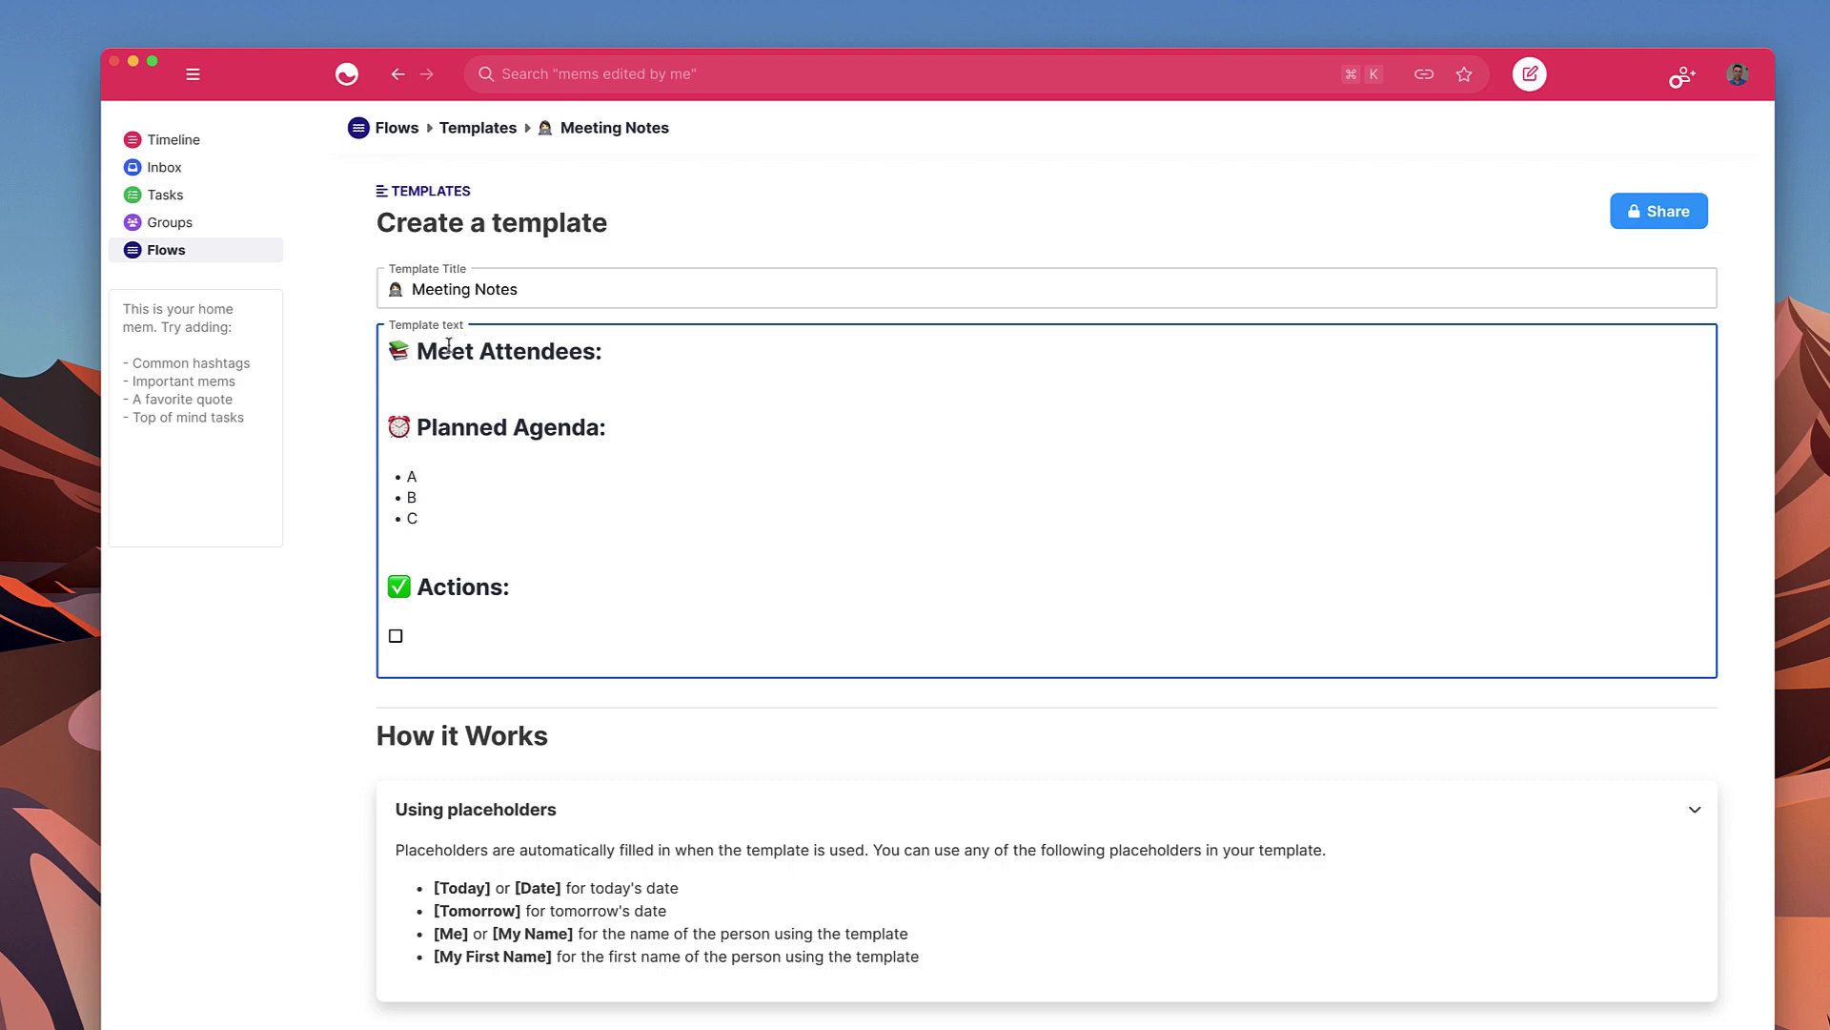
- Rename Meet Attendees to 'Event Details', add a [Date] placeholder below, and save the template
{"action": "left_click_drag", "start_coordinate": [418, 352], "coordinate": [602, 356]}
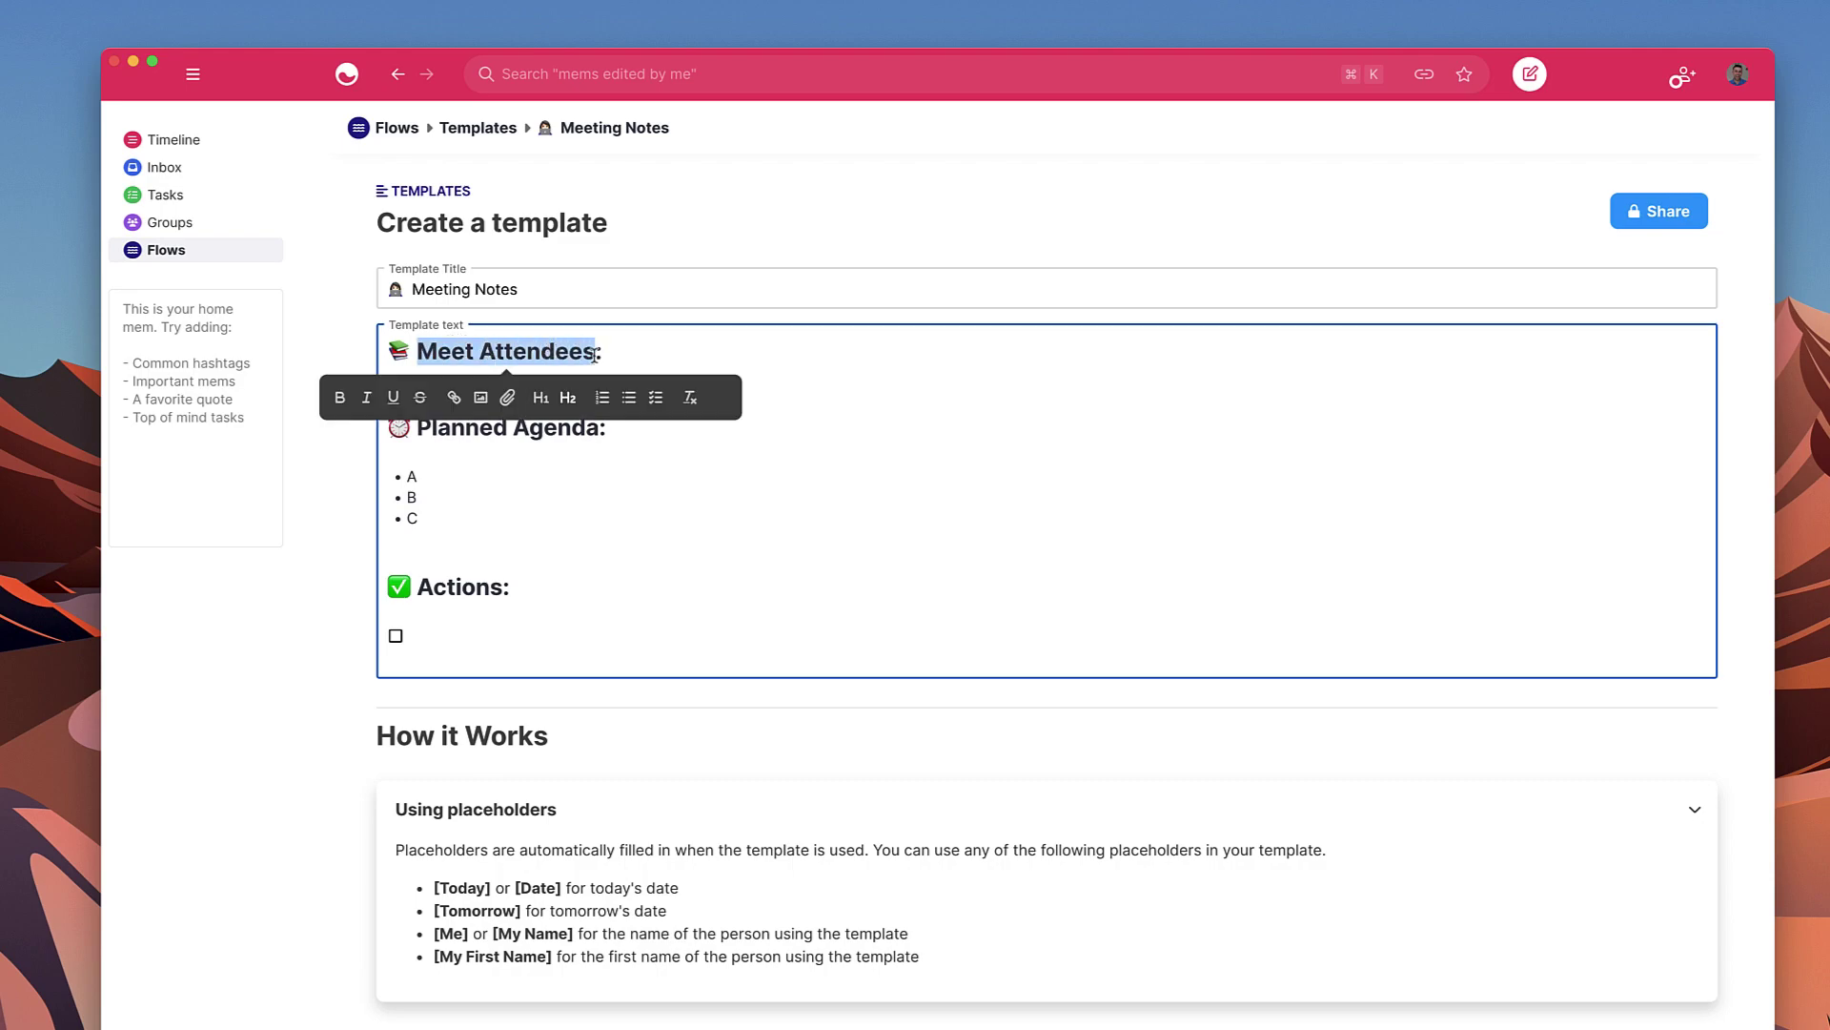
{"action": "type", "text": "Event Details:"}
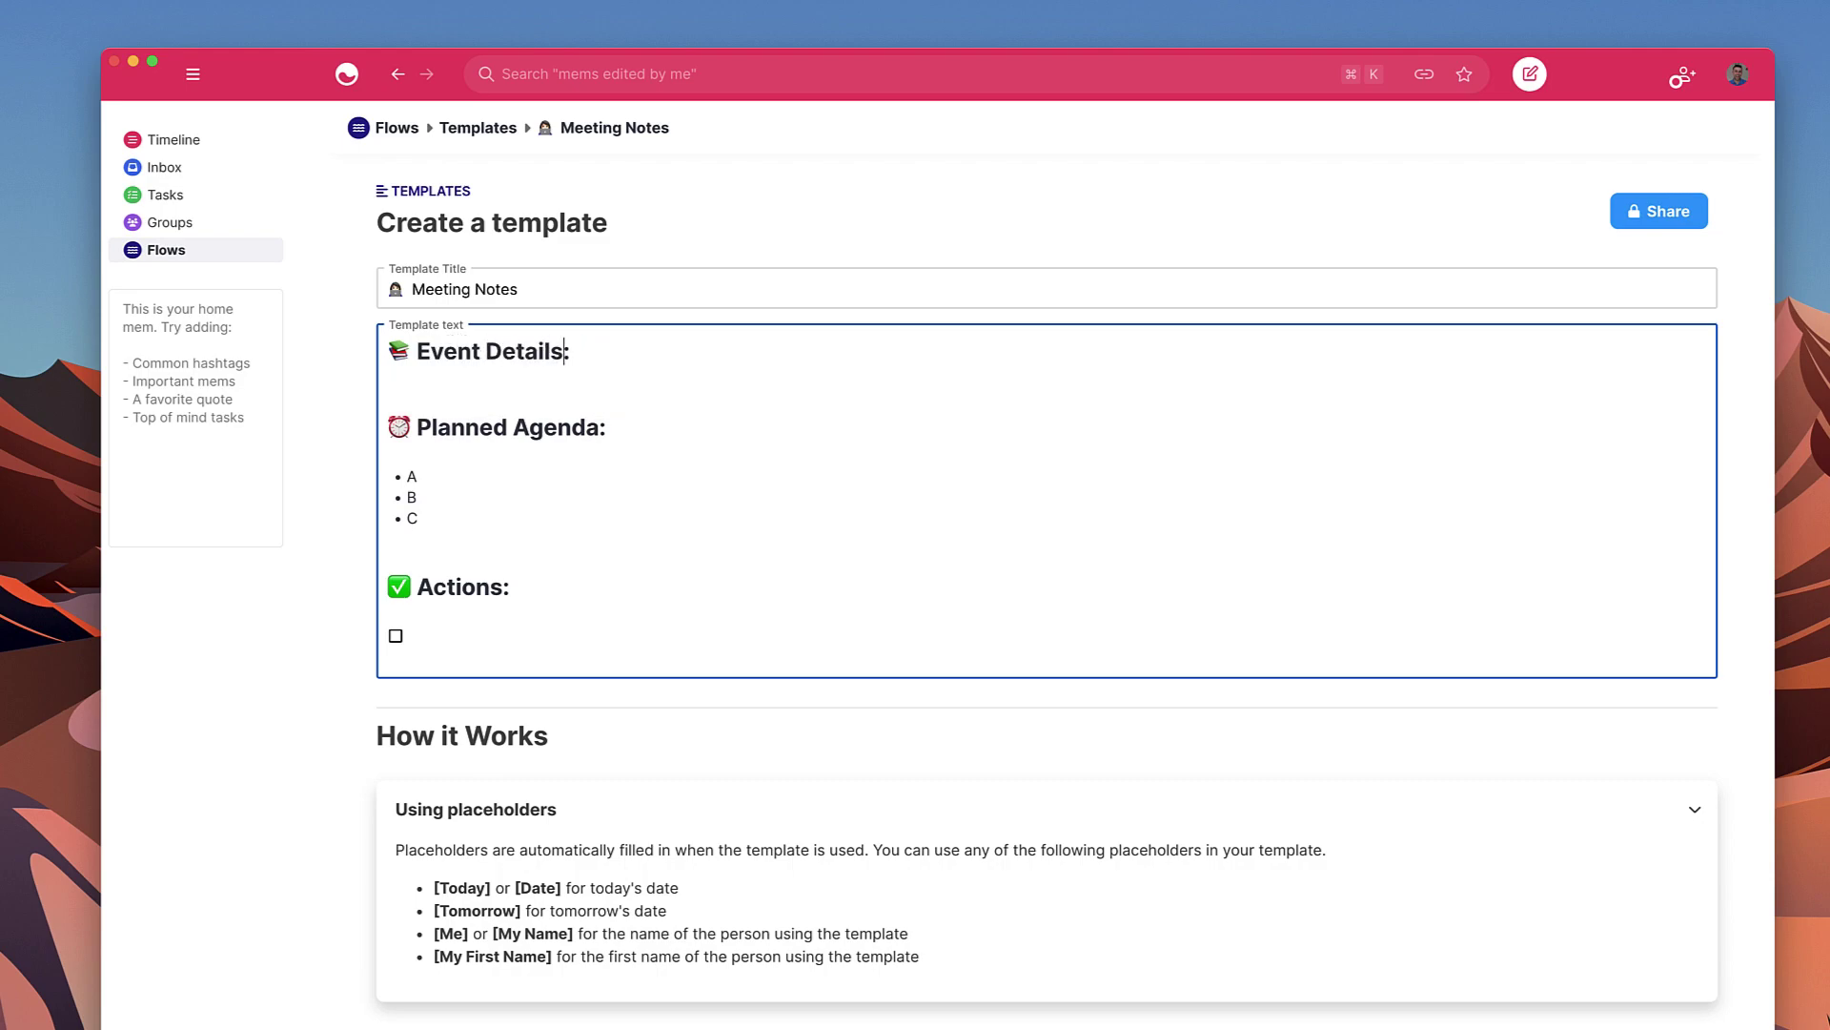
{"action": "left_click", "coordinate": [573, 373]}
{"action": "type", "text": "[Date"}
{"action": "scroll", "coordinate": [1398, 439], "scroll_direction": "down", "scroll_amount": 2}
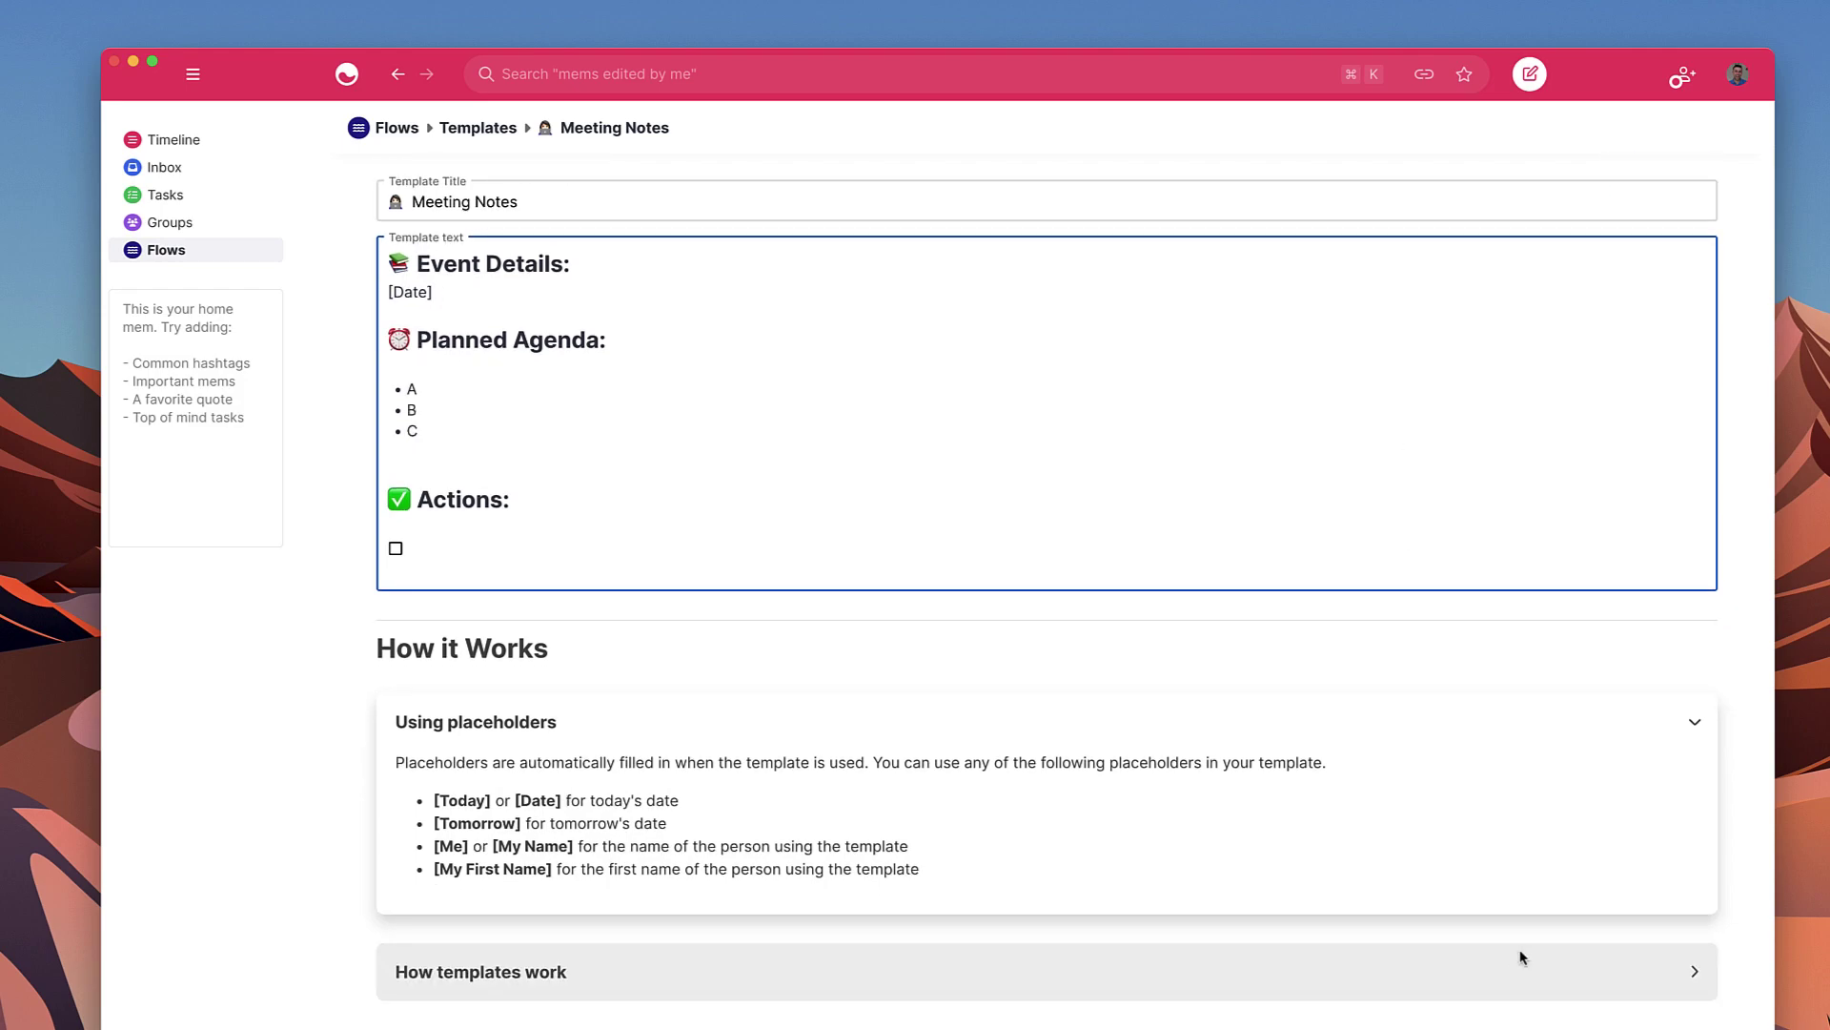
{"action": "key", "text": "super+Return"}
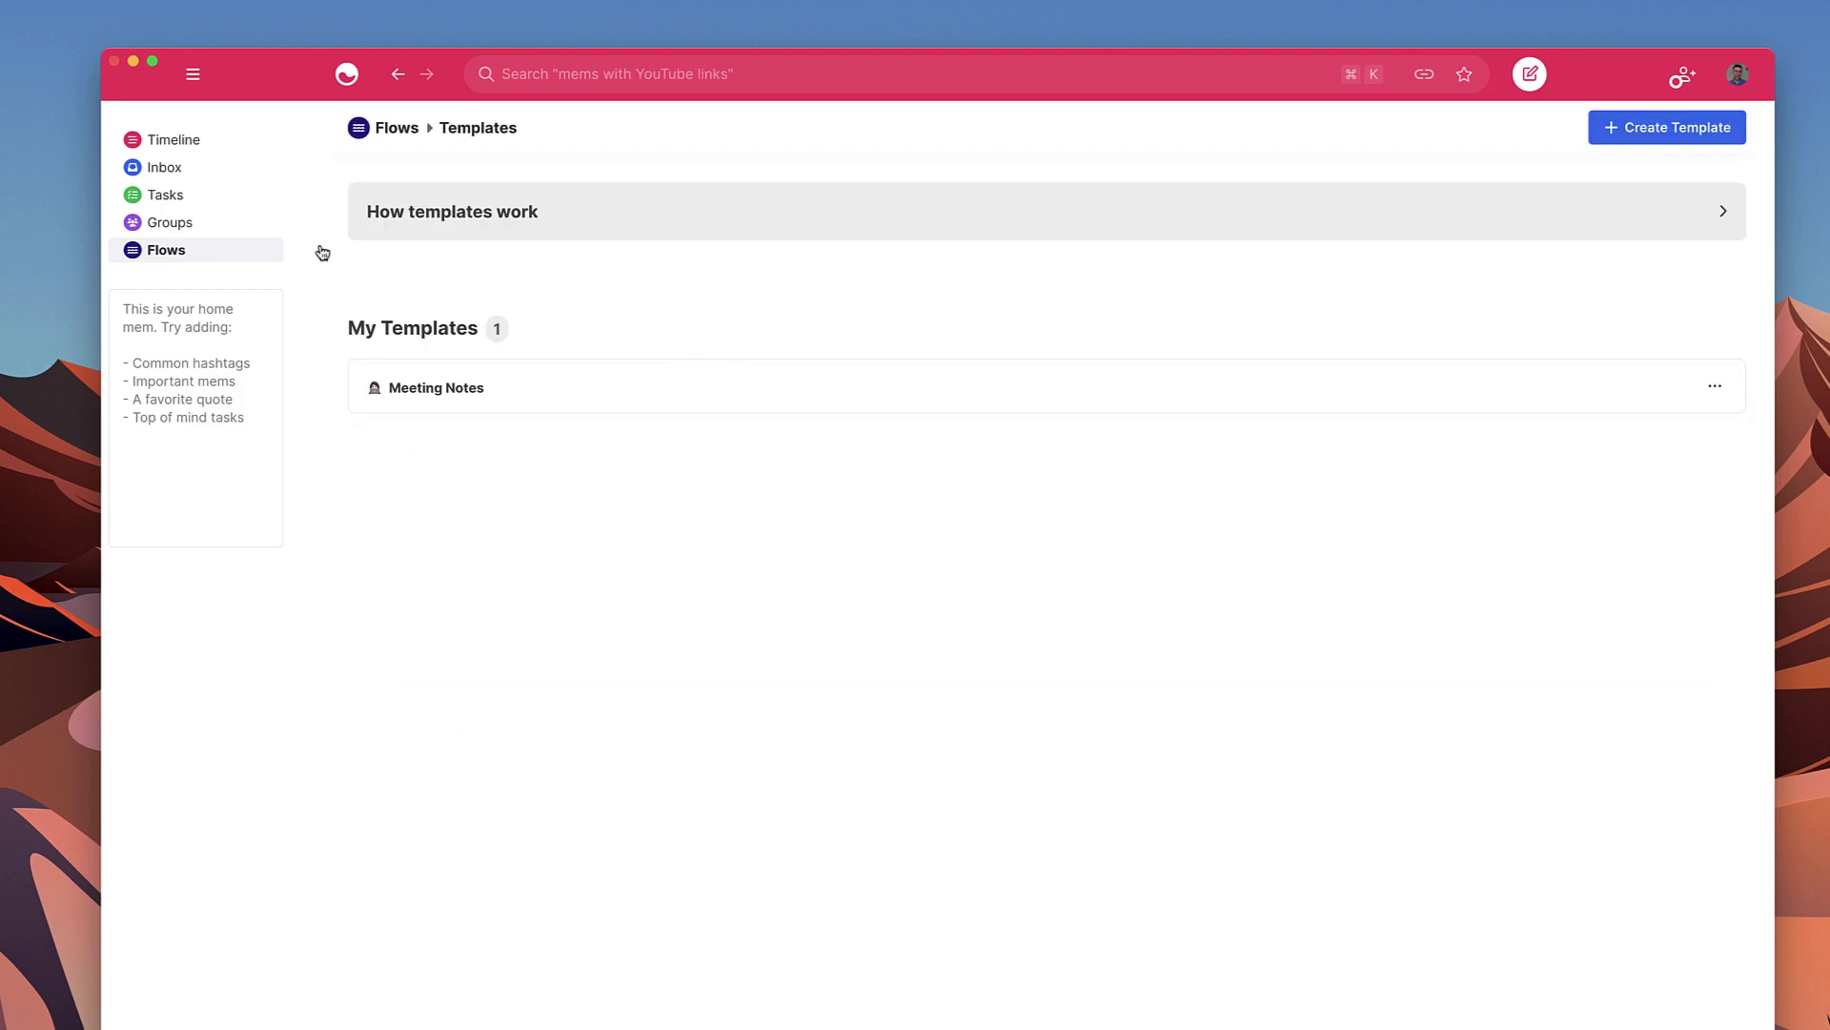
- Open 'Meeting with Bob' from the Inbox and delete its Persons attended line
{"action": "left_click", "coordinate": [190, 171]}
{"action": "left_click", "coordinate": [756, 196]}
{"action": "left_click", "coordinate": [868, 266]}
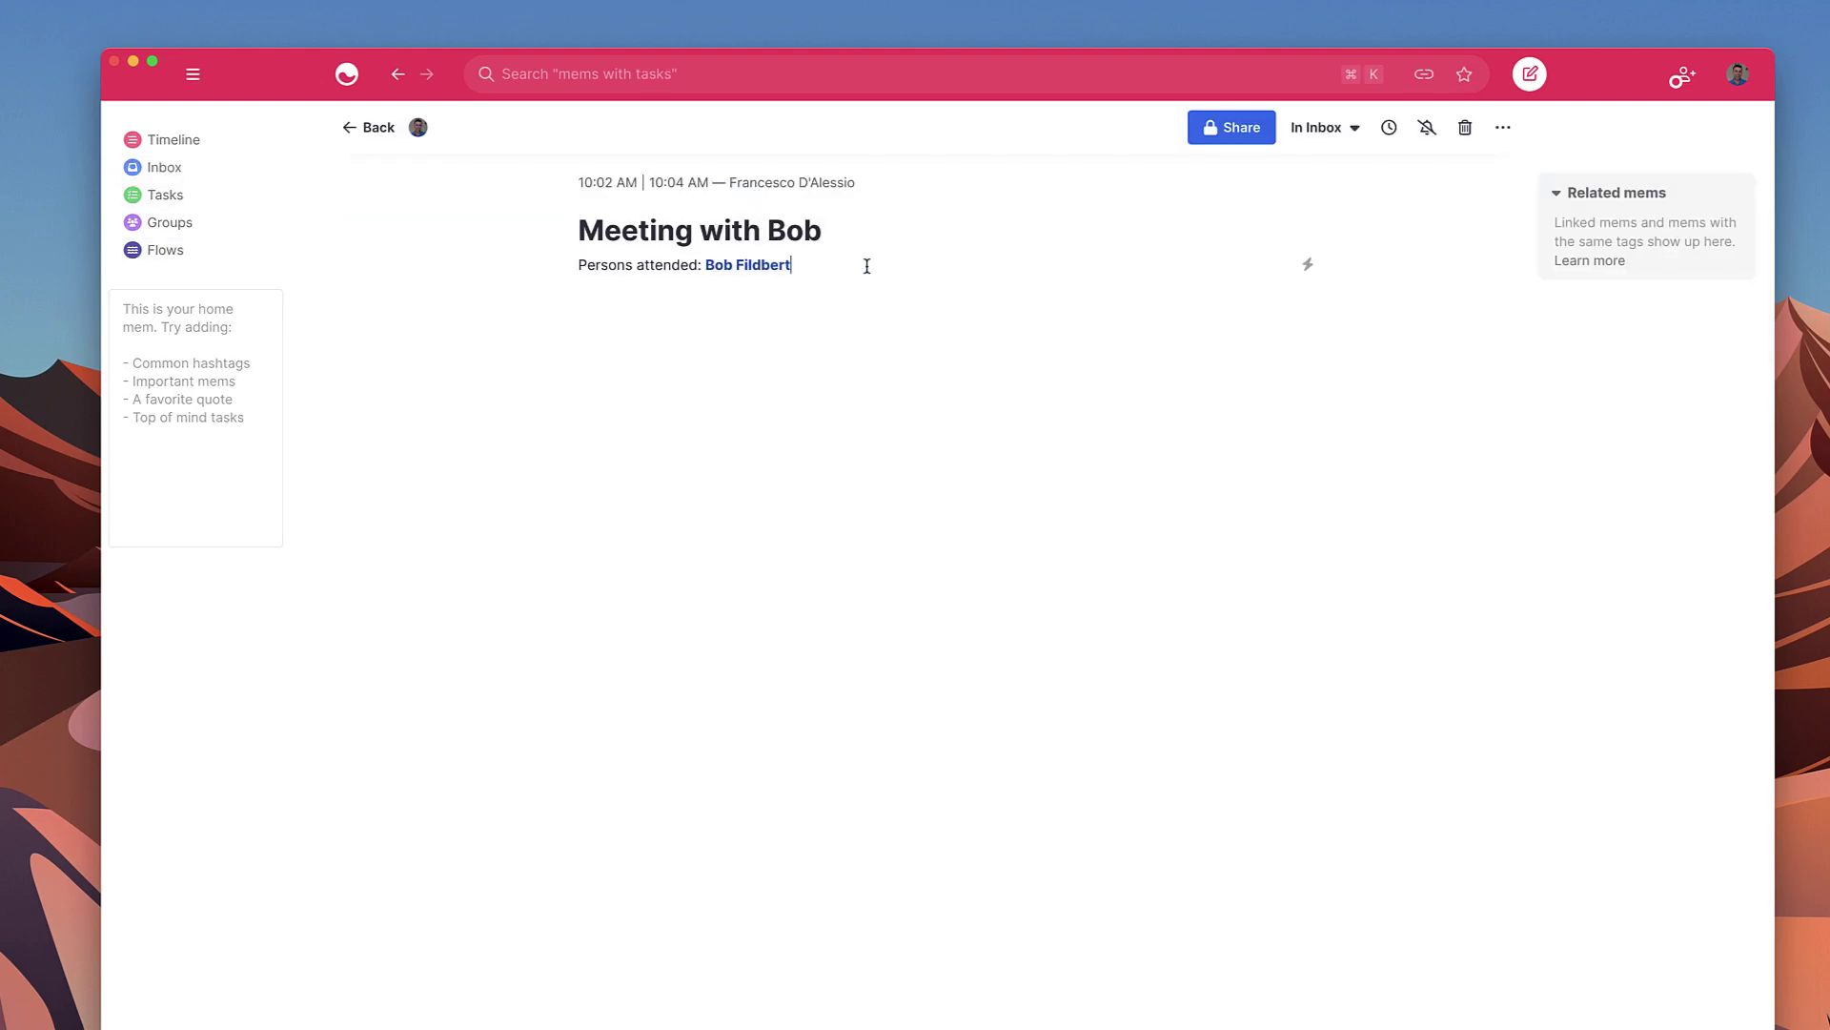
{"action": "left_click_drag", "start_coordinate": [848, 263], "coordinate": [577, 258]}
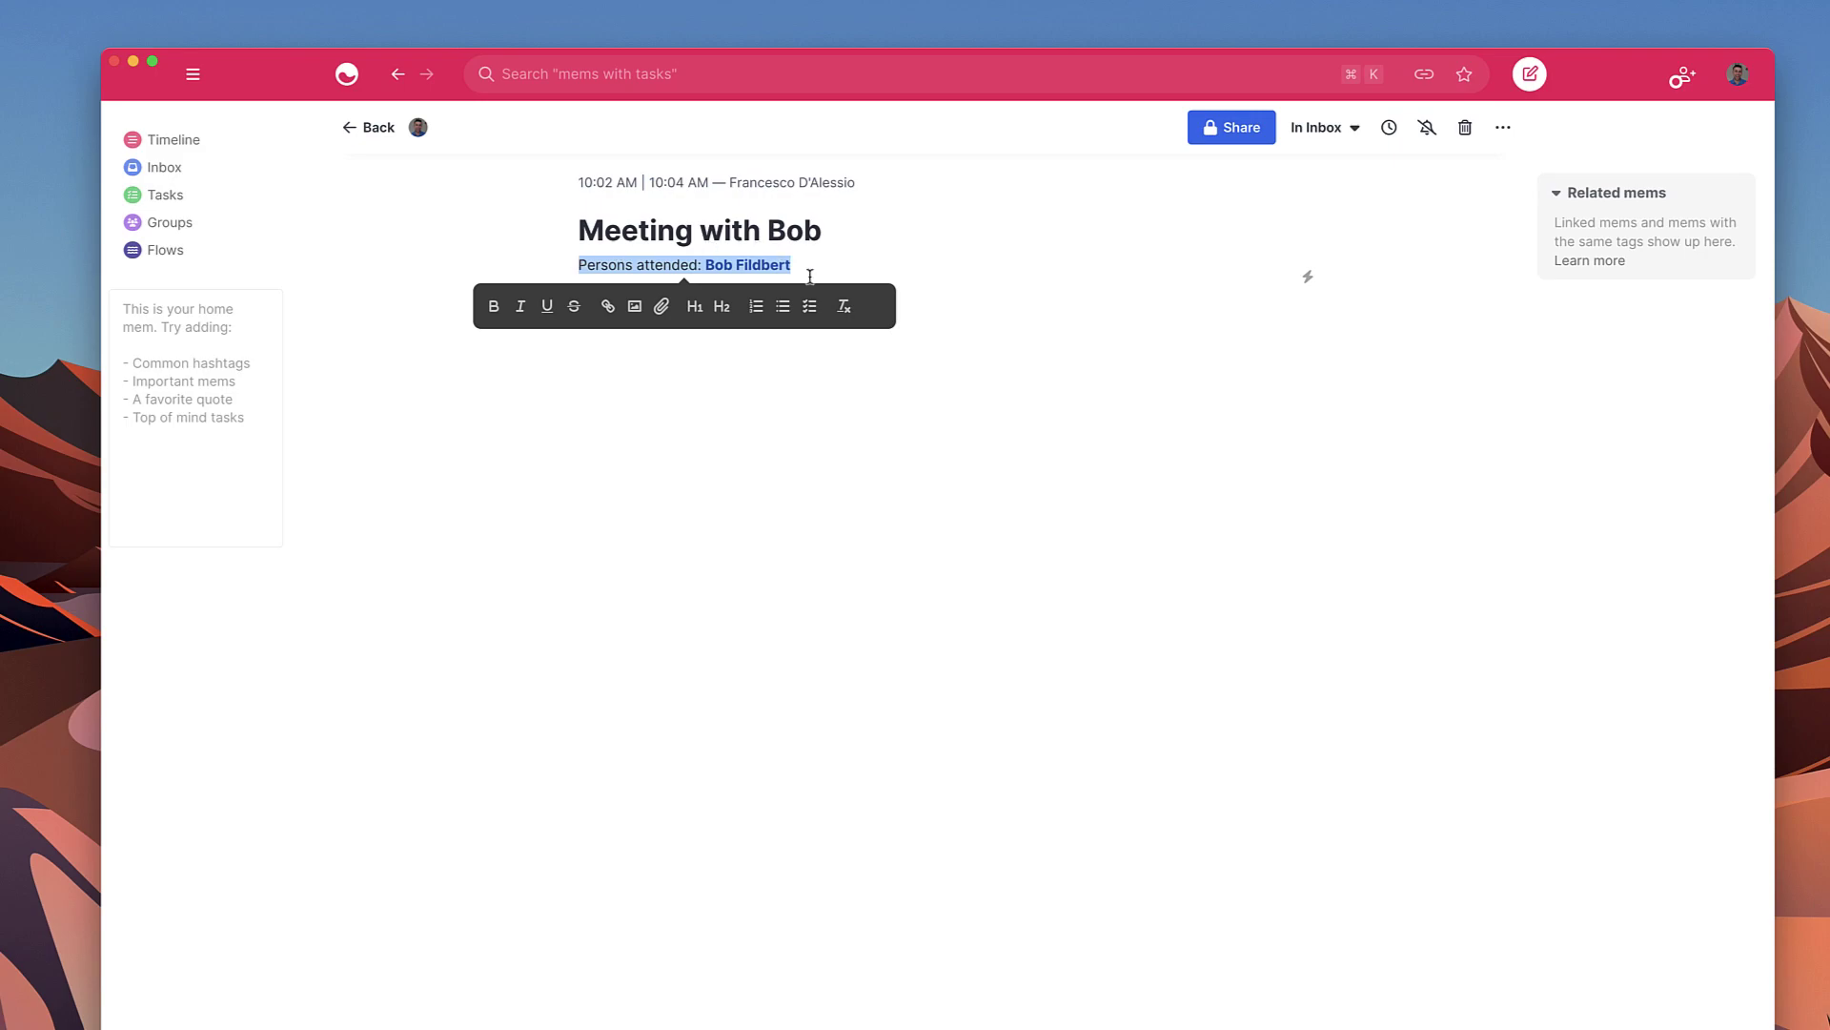
{"action": "key", "text": "BackSpace"}
{"action": "key", "text": "BackSpace"}
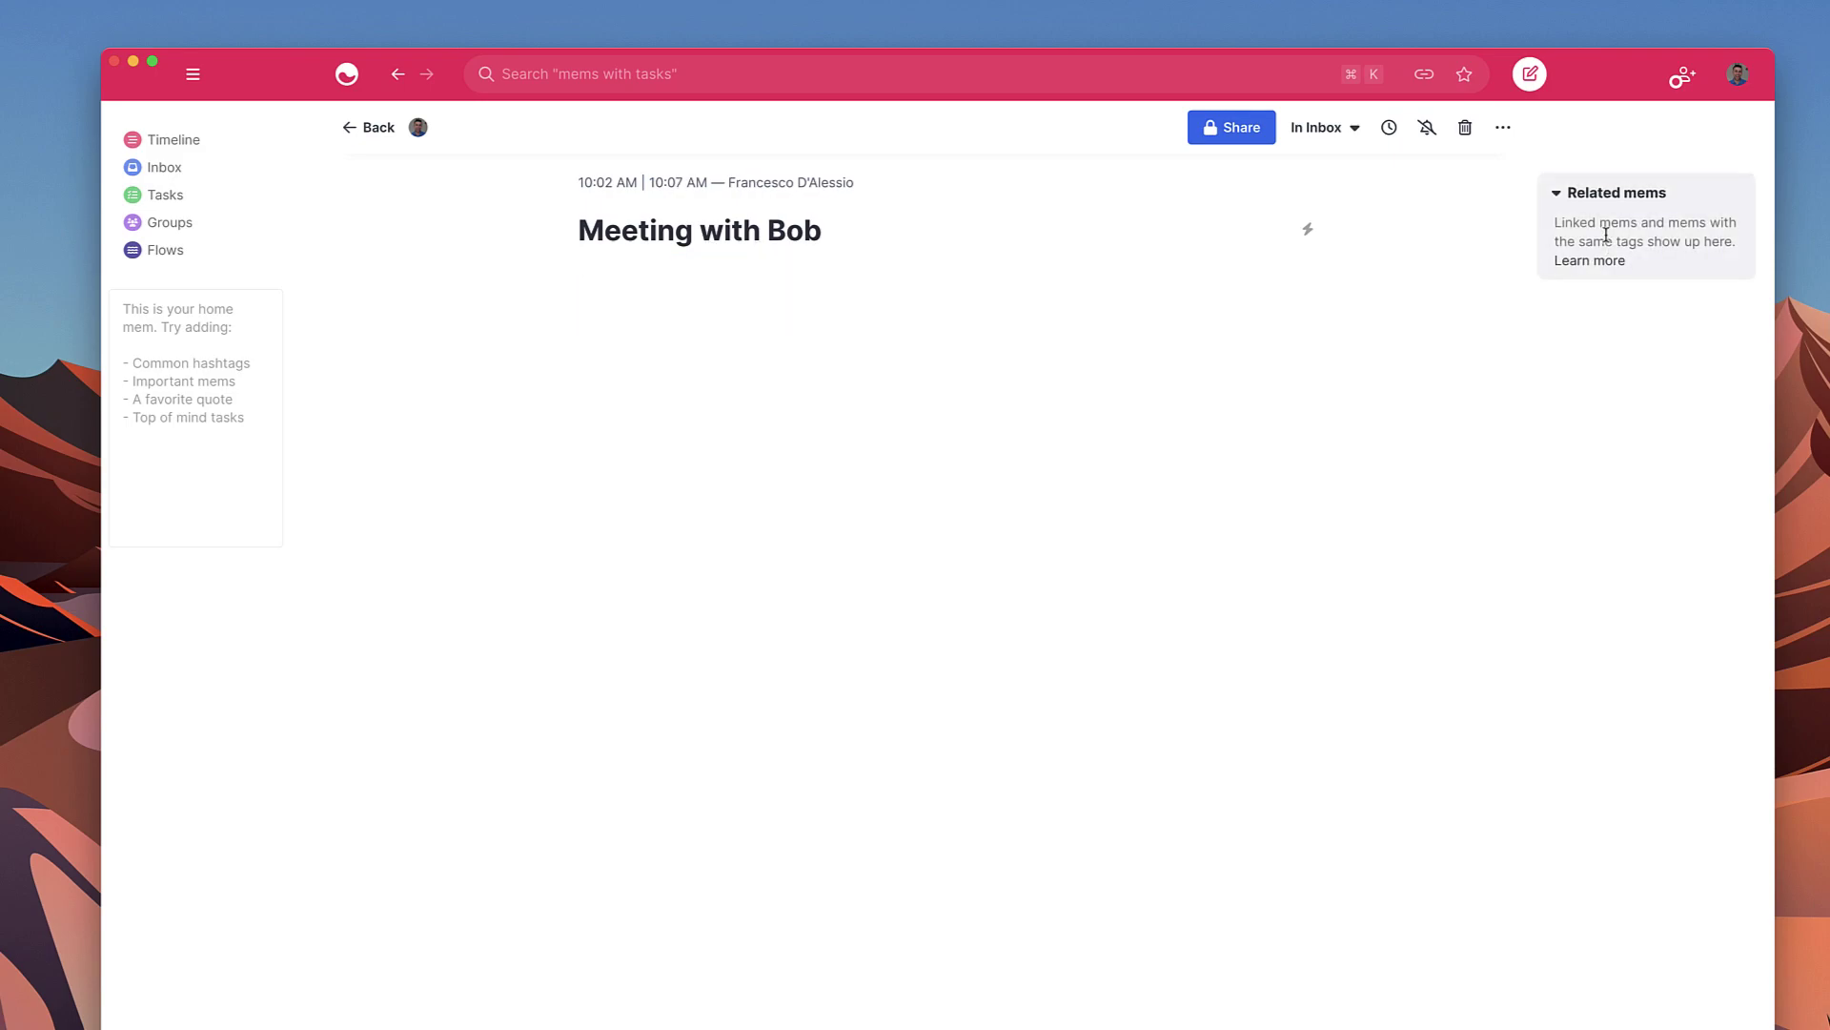
- Insert the Meeting Notes template with /me, filling the date as 8 November 2021
{"action": "key", "text": "Return"}
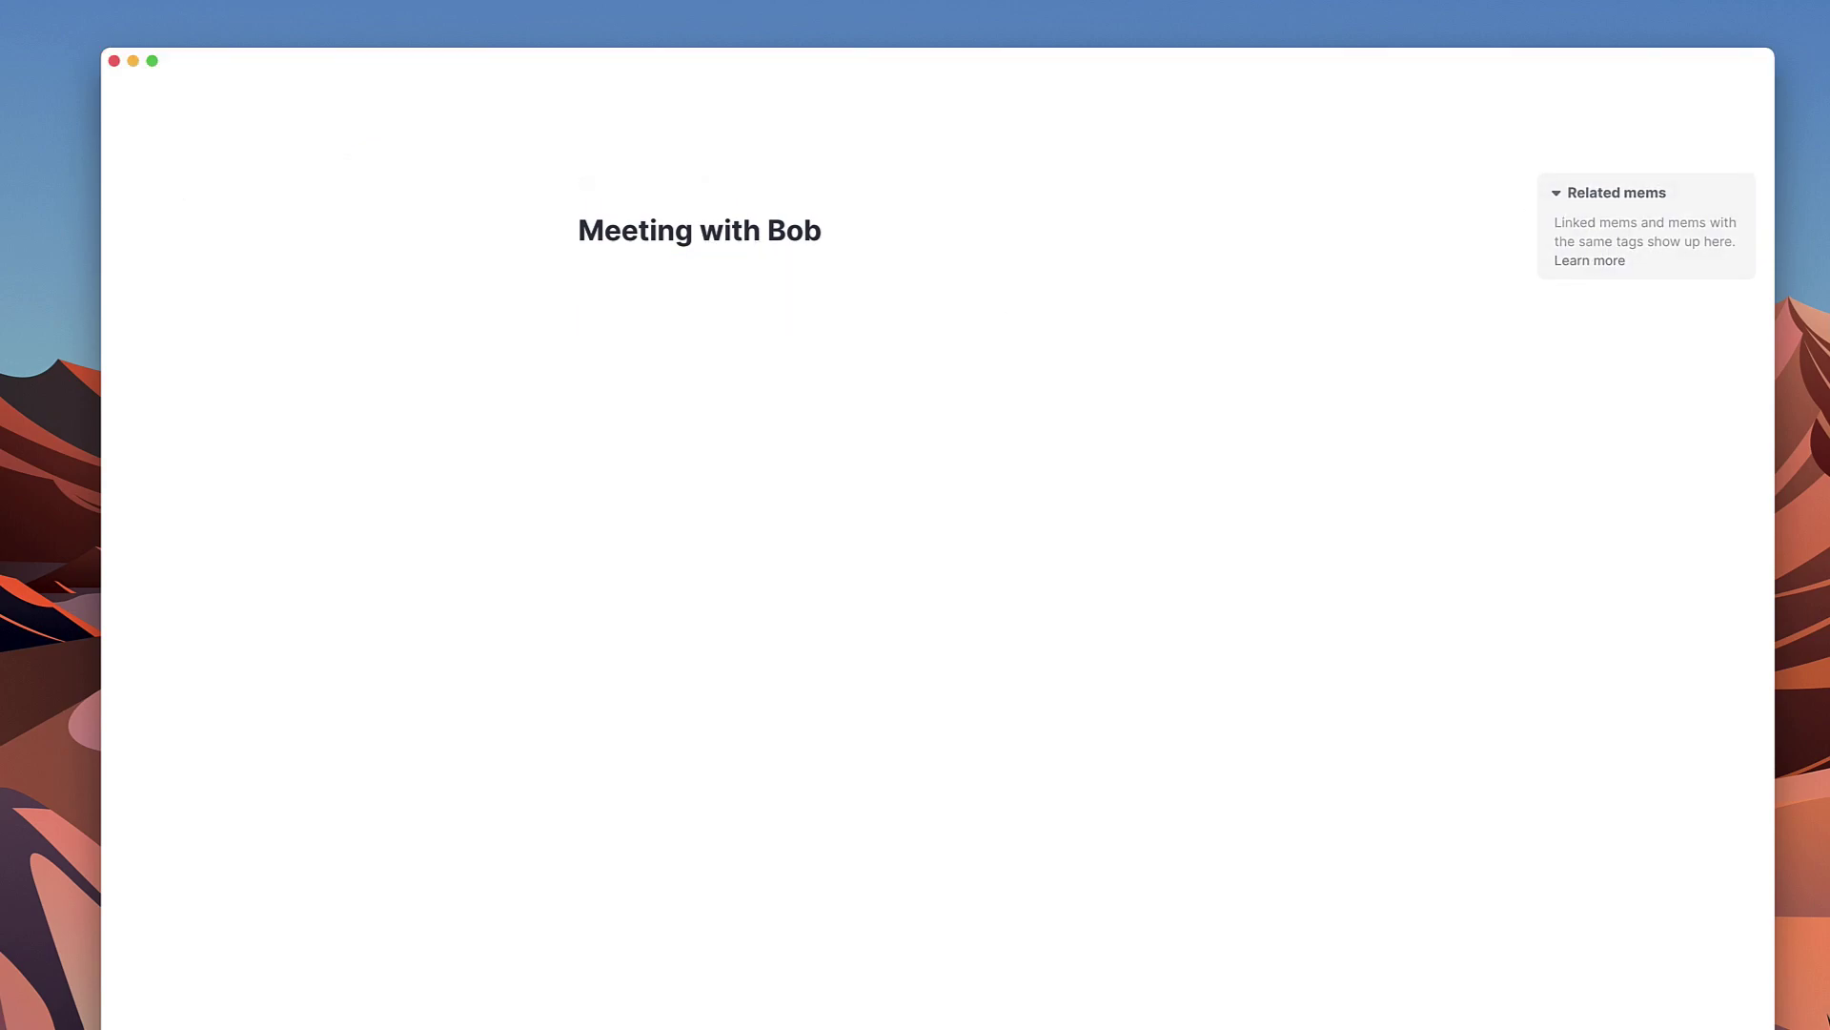
{"action": "type", "text": "/"}
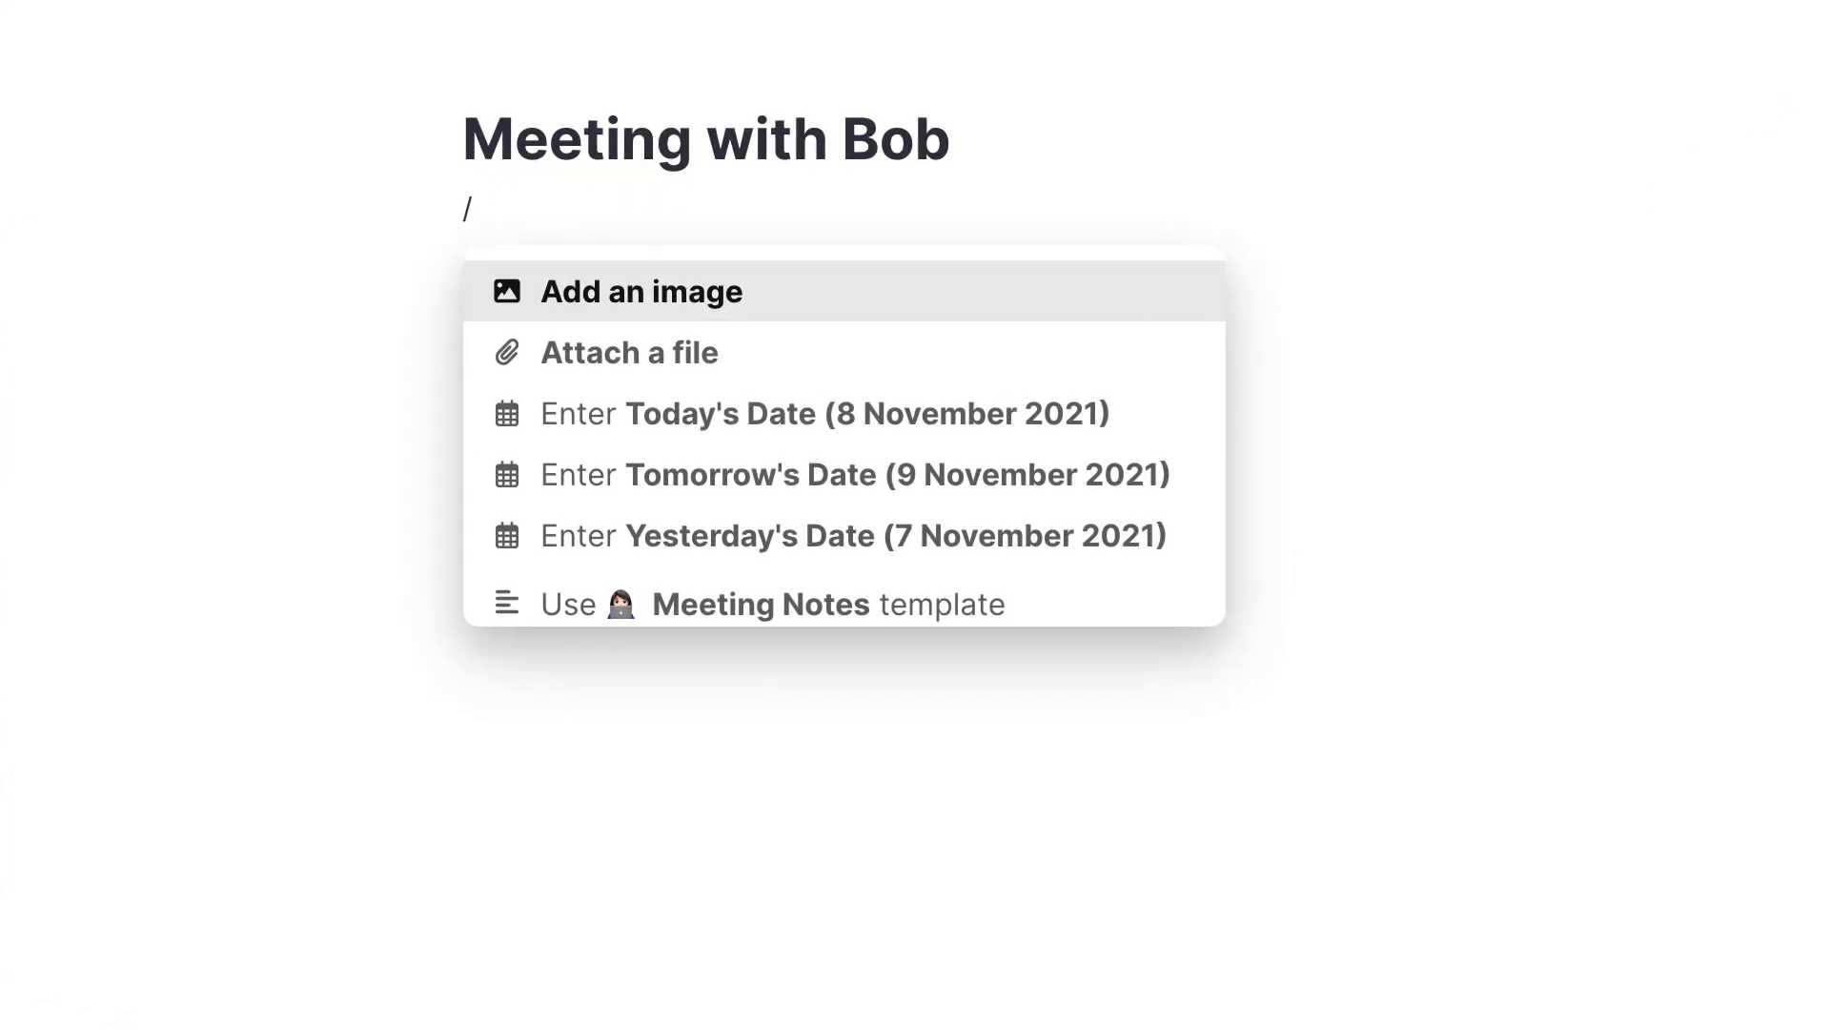
{"action": "type", "text": "me"}
{"action": "key", "text": "Return"}
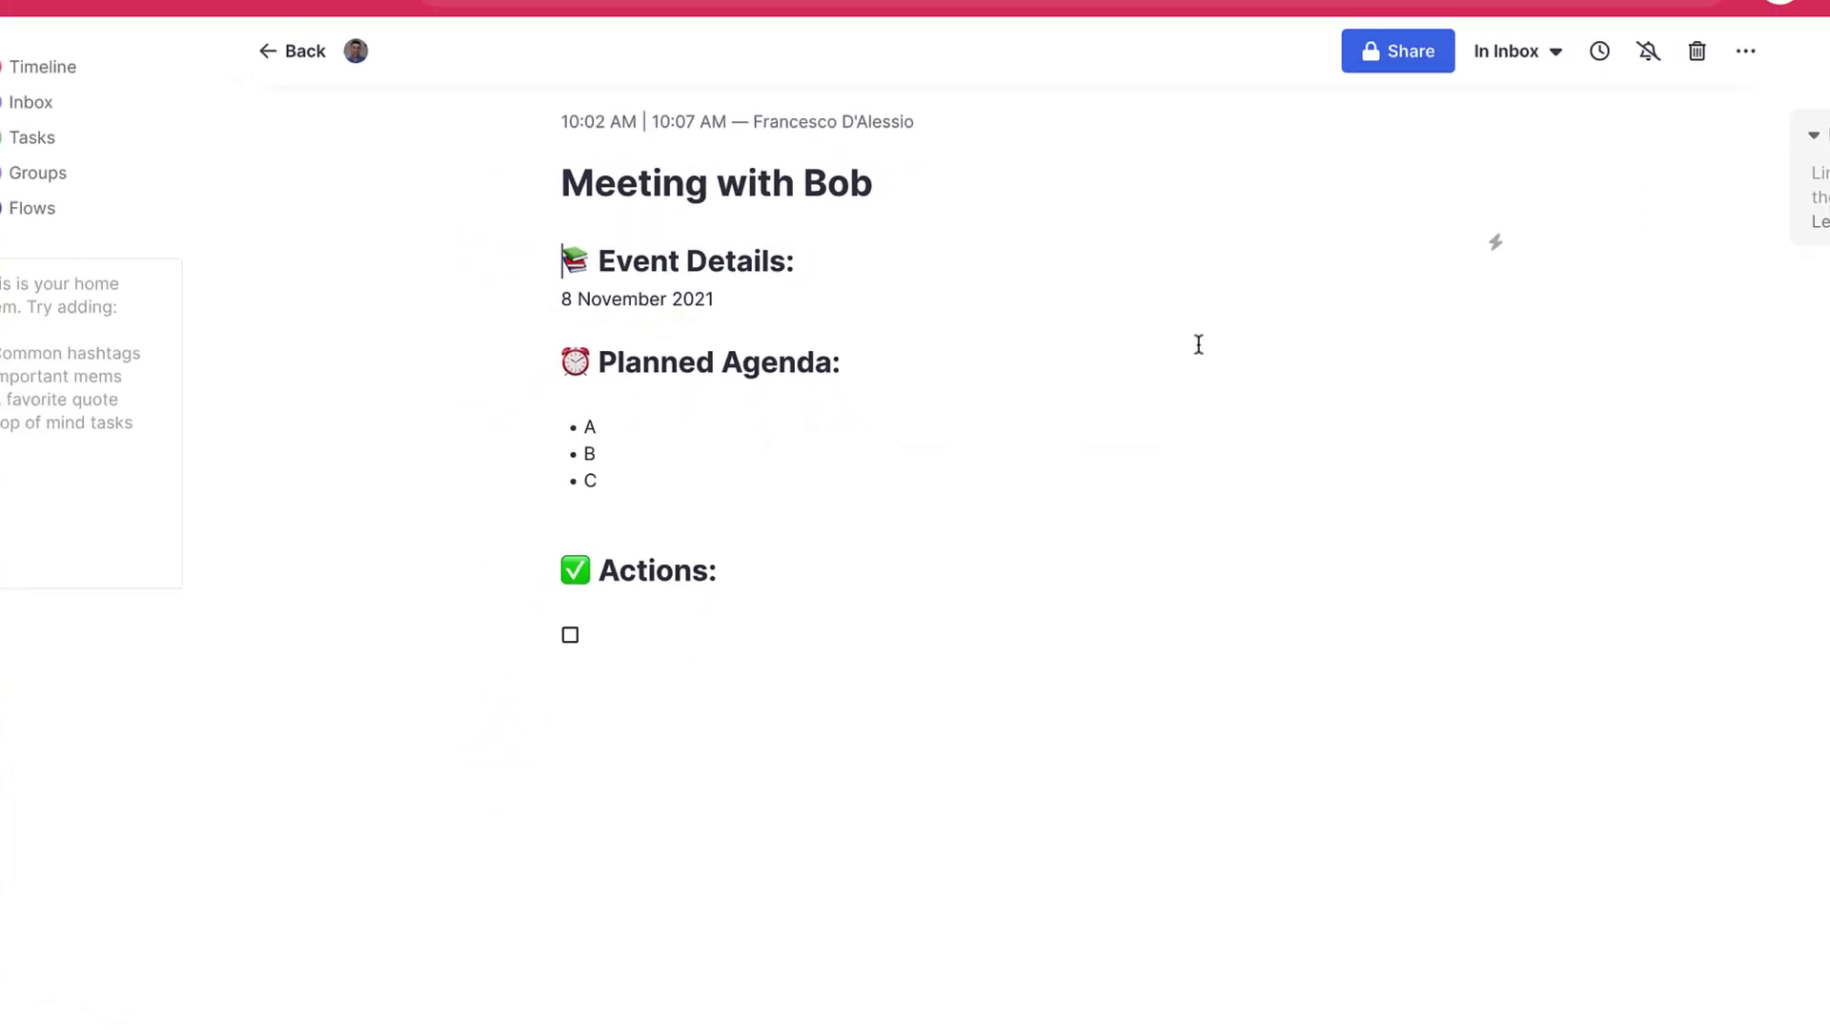
{"action": "left_click", "coordinate": [839, 304]}
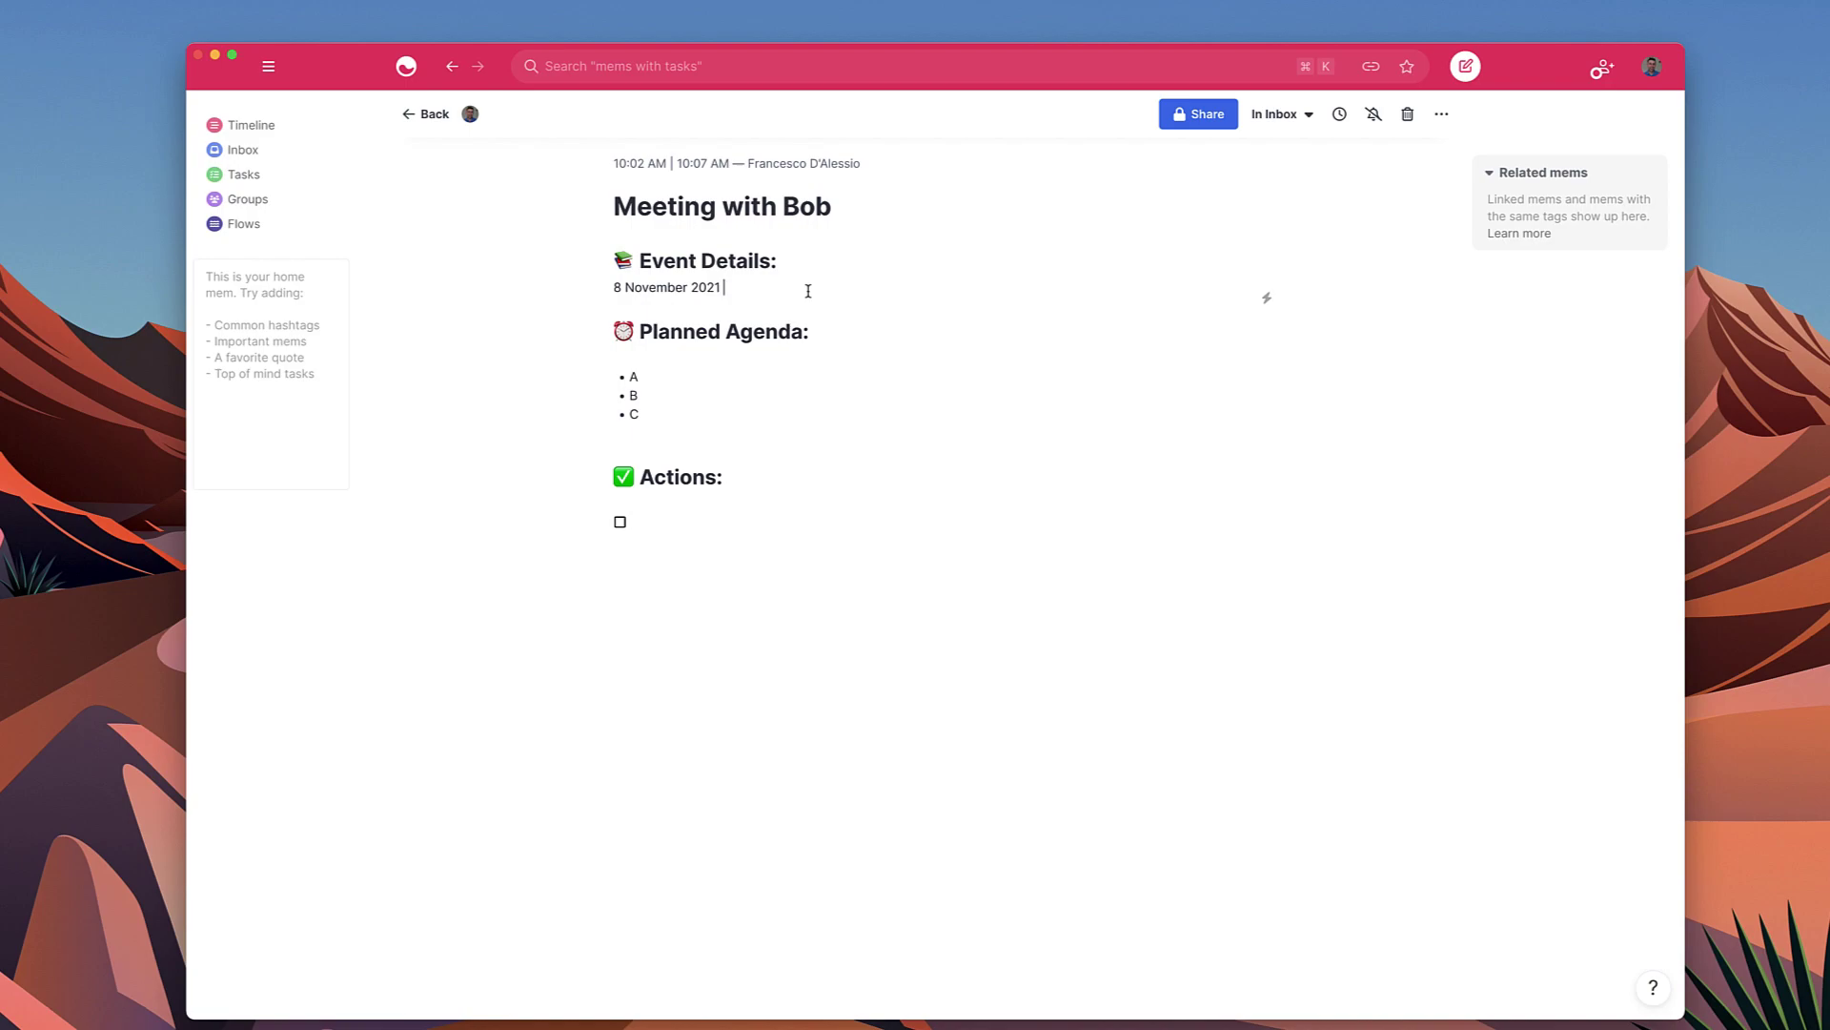
- Add the action items 'Create Event' and 'Organize Pub Trip for After' under Actions
{"action": "key", "text": "Return"}
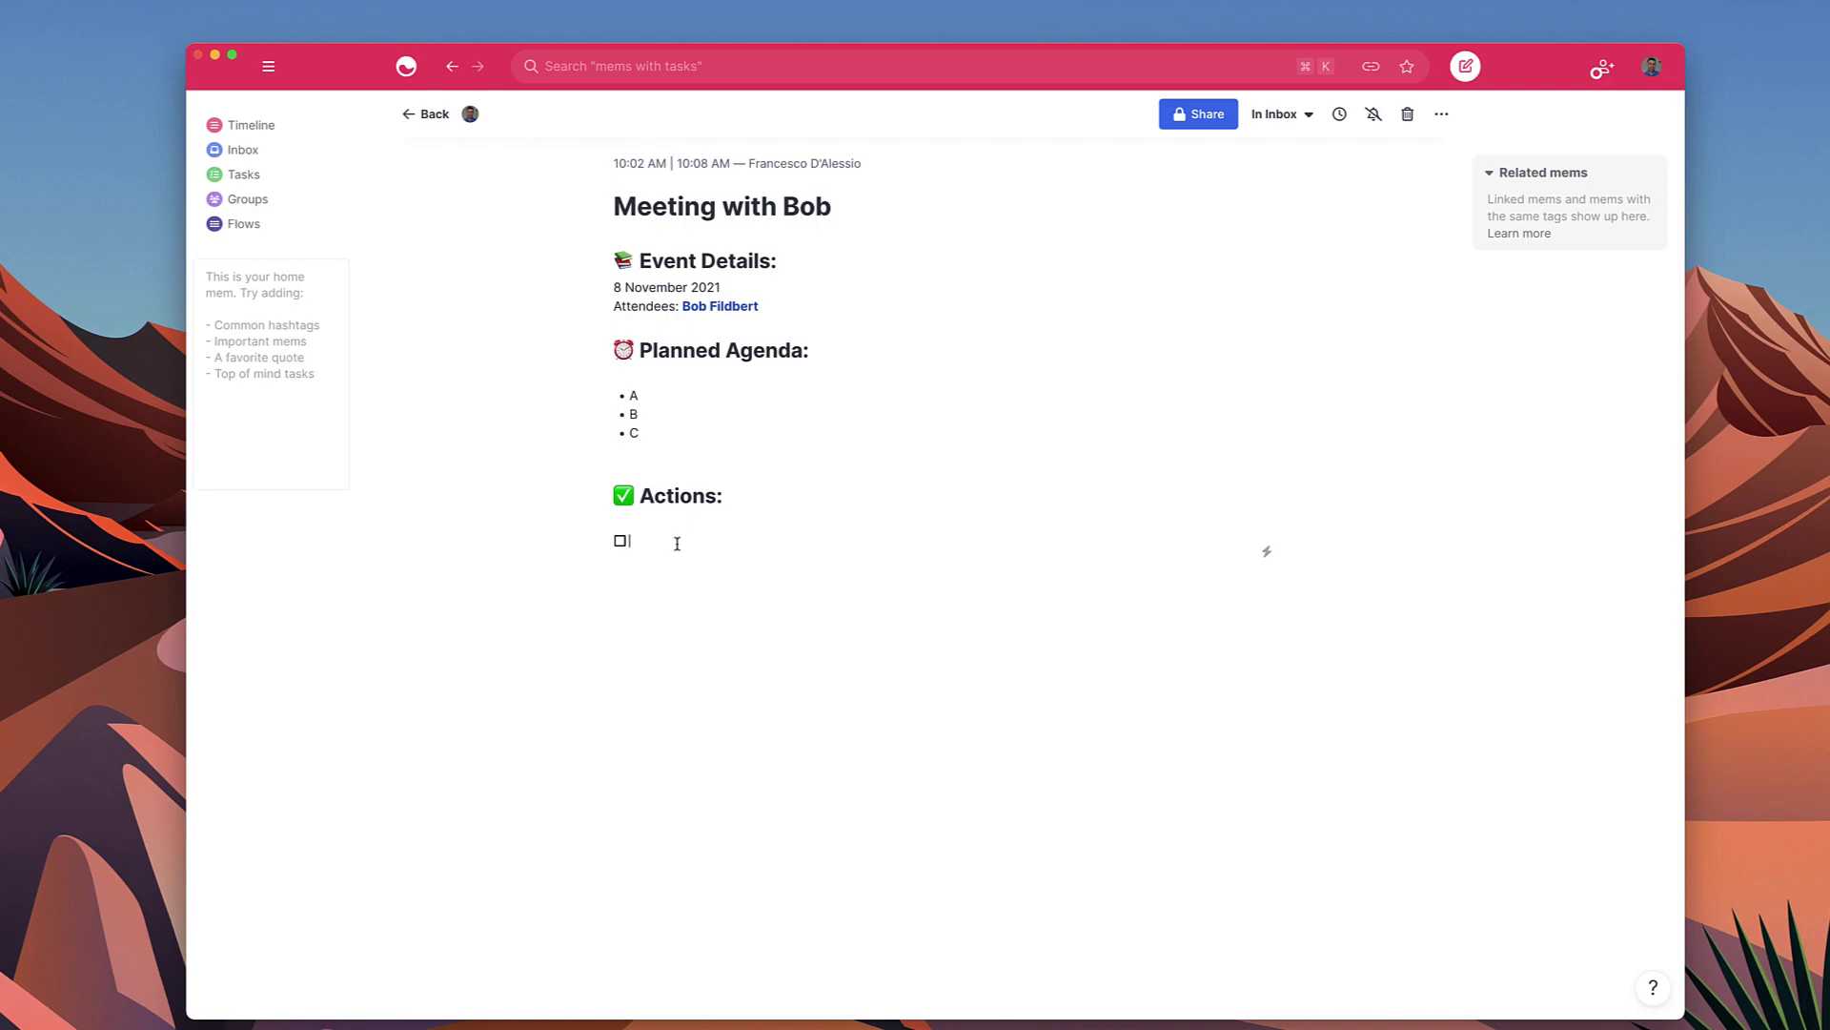
{"action": "type", "text": "Create Event"}
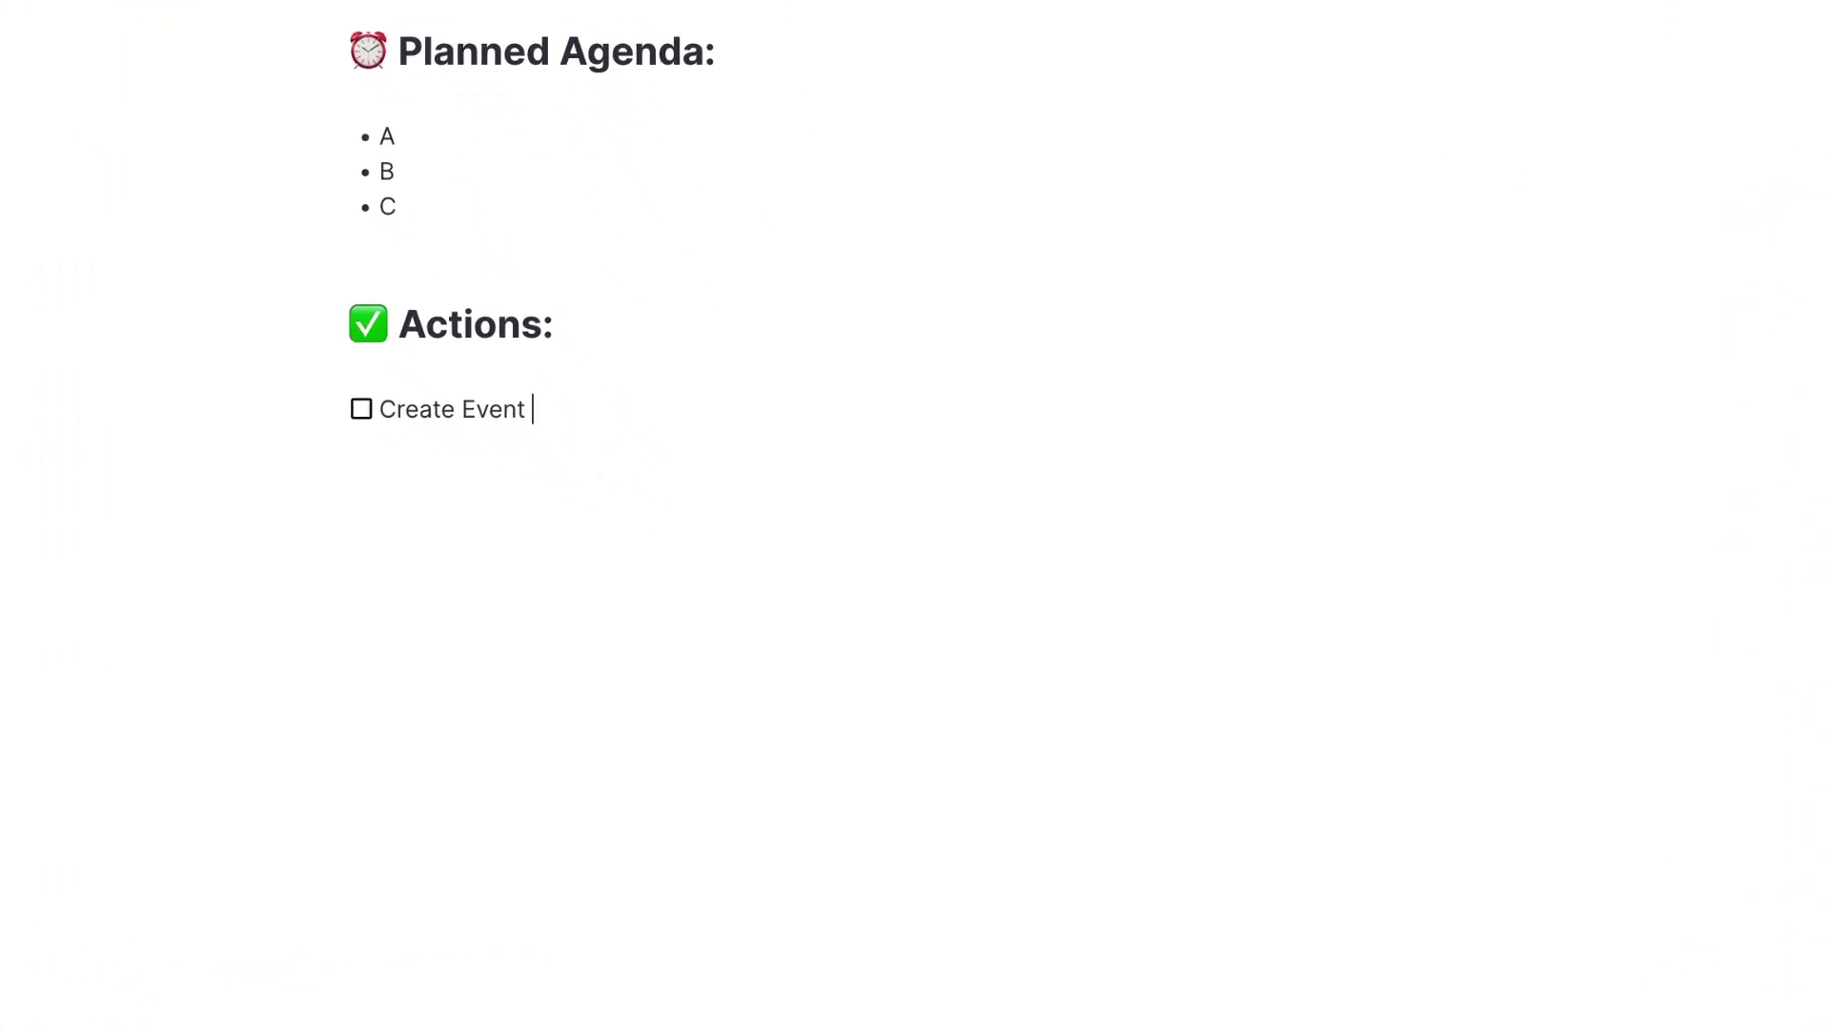
{"action": "key", "text": "Return"}
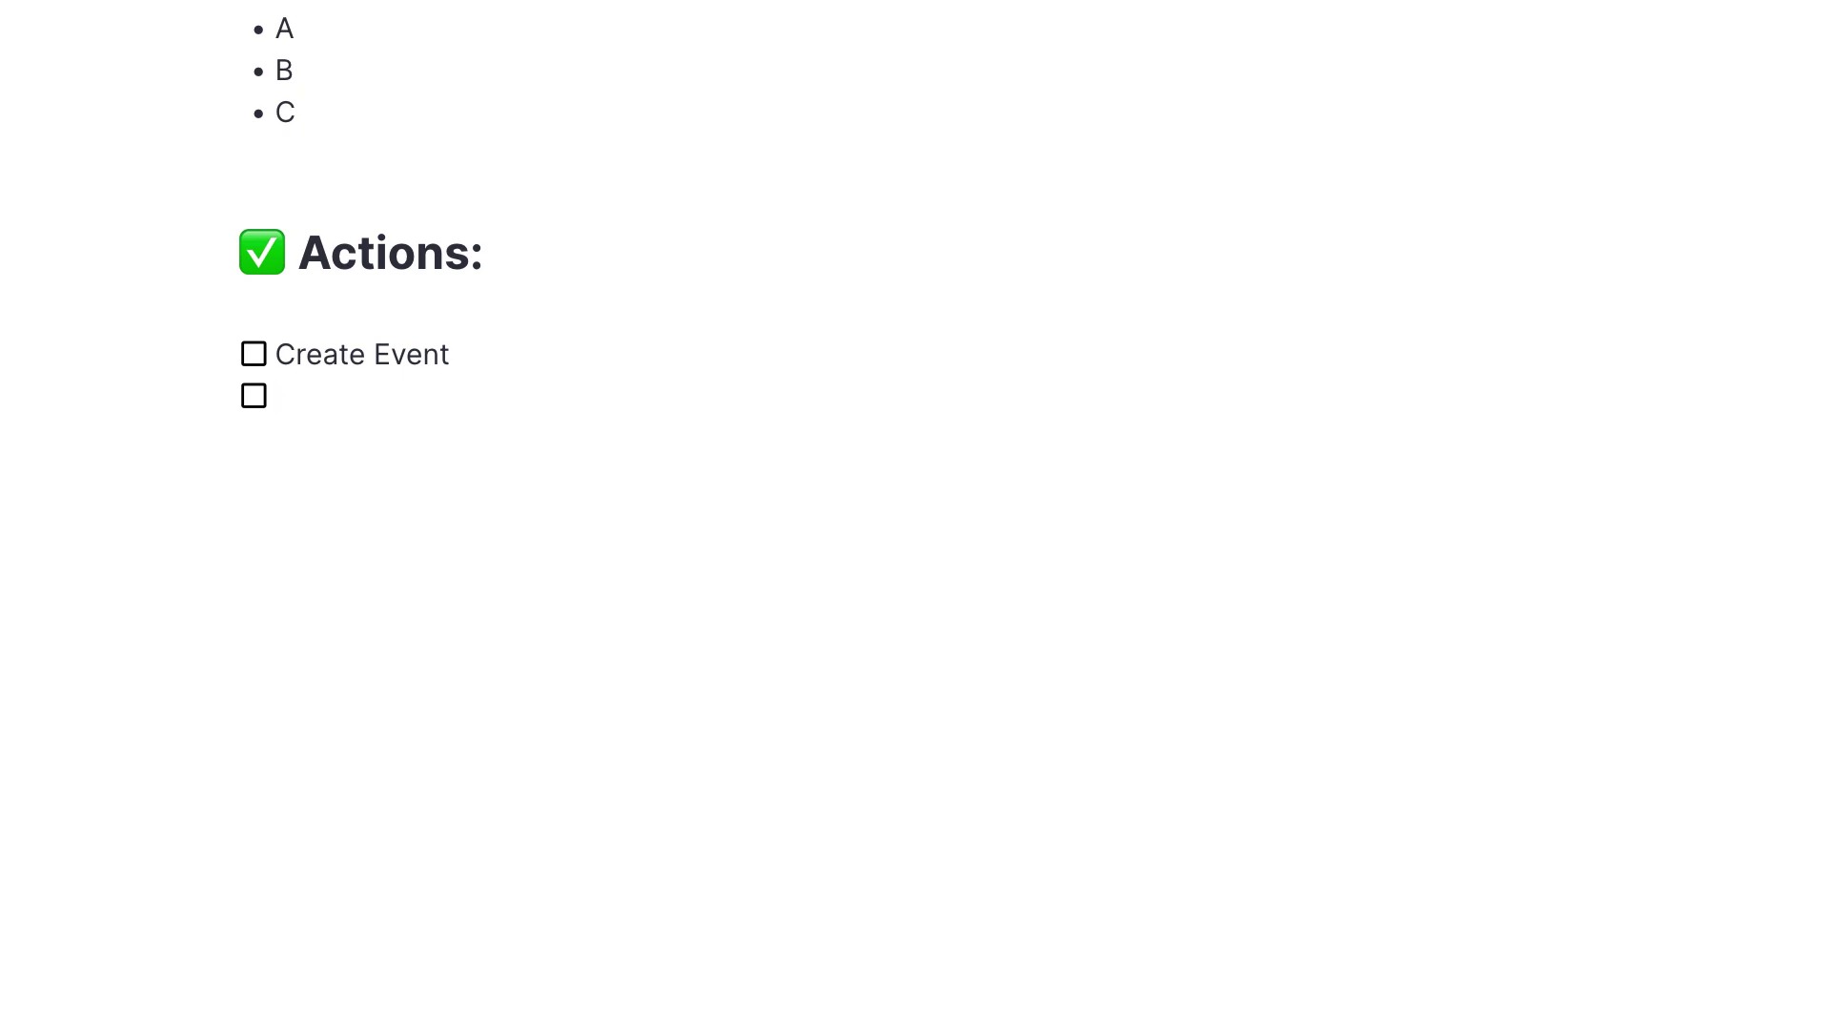
{"action": "type", "text": "Organize Pub Trip for"}
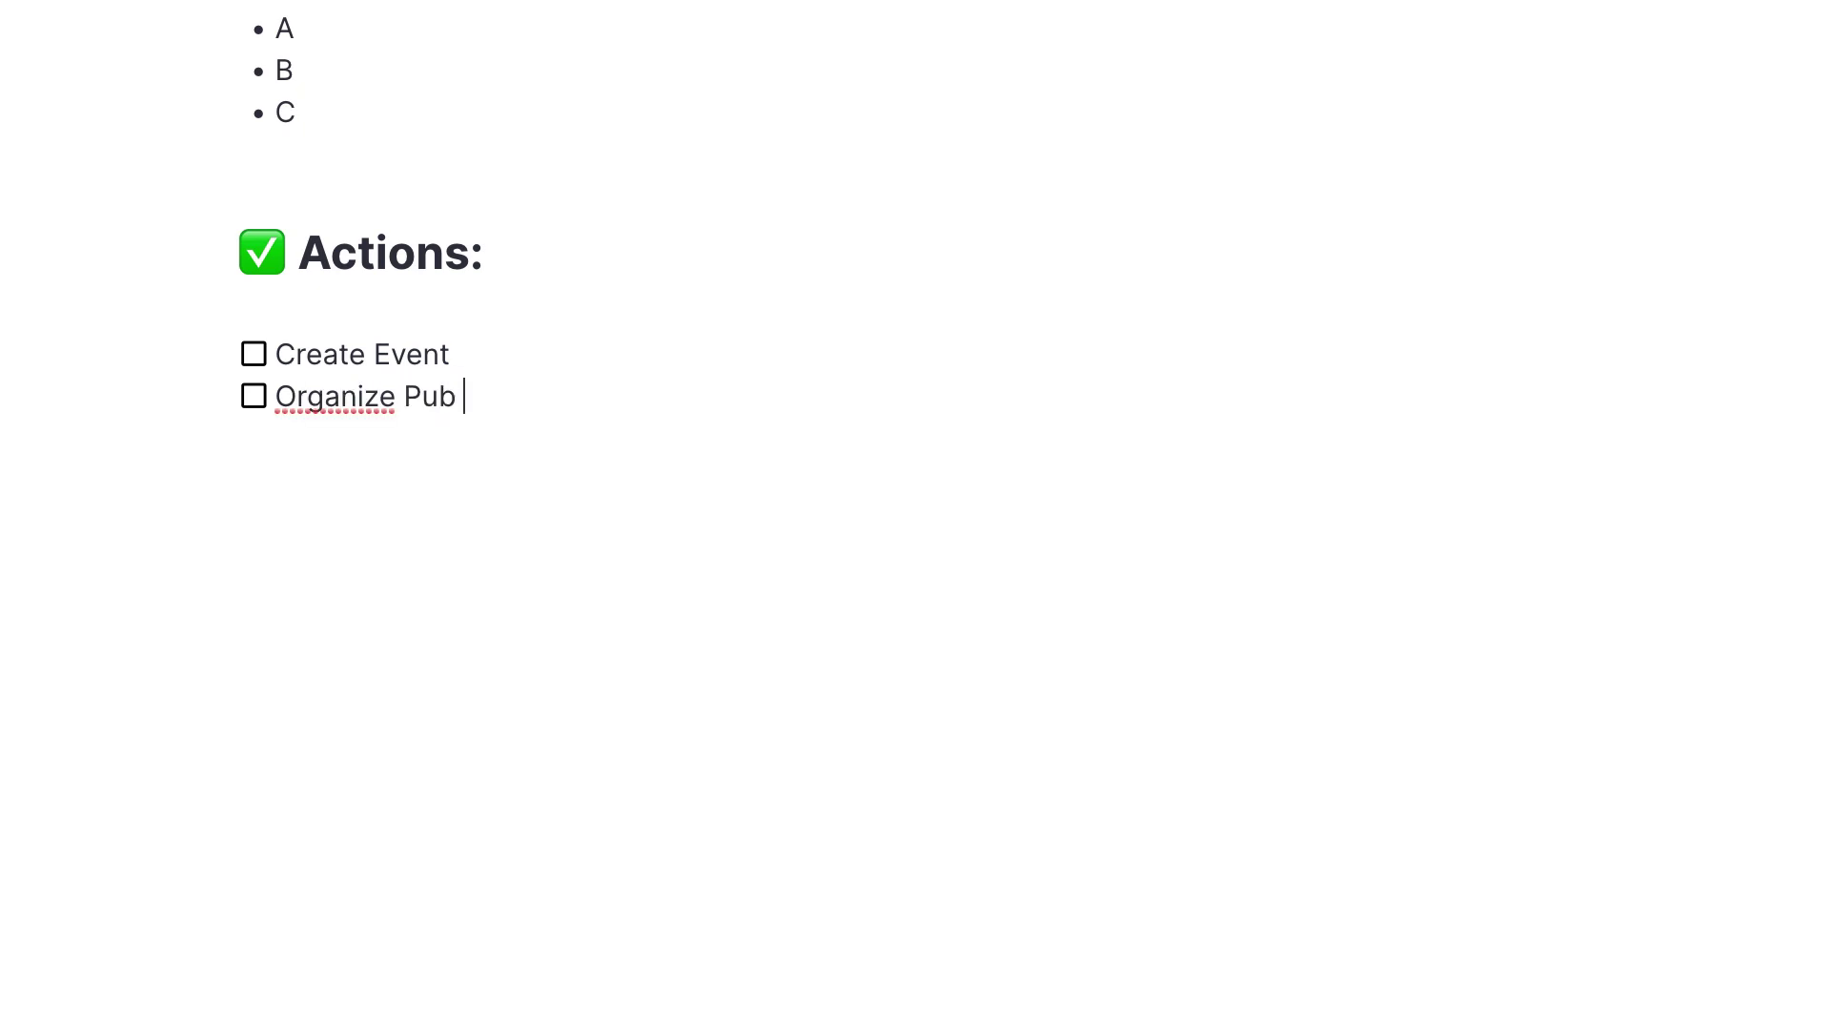
{"action": "type", "text": " After"}
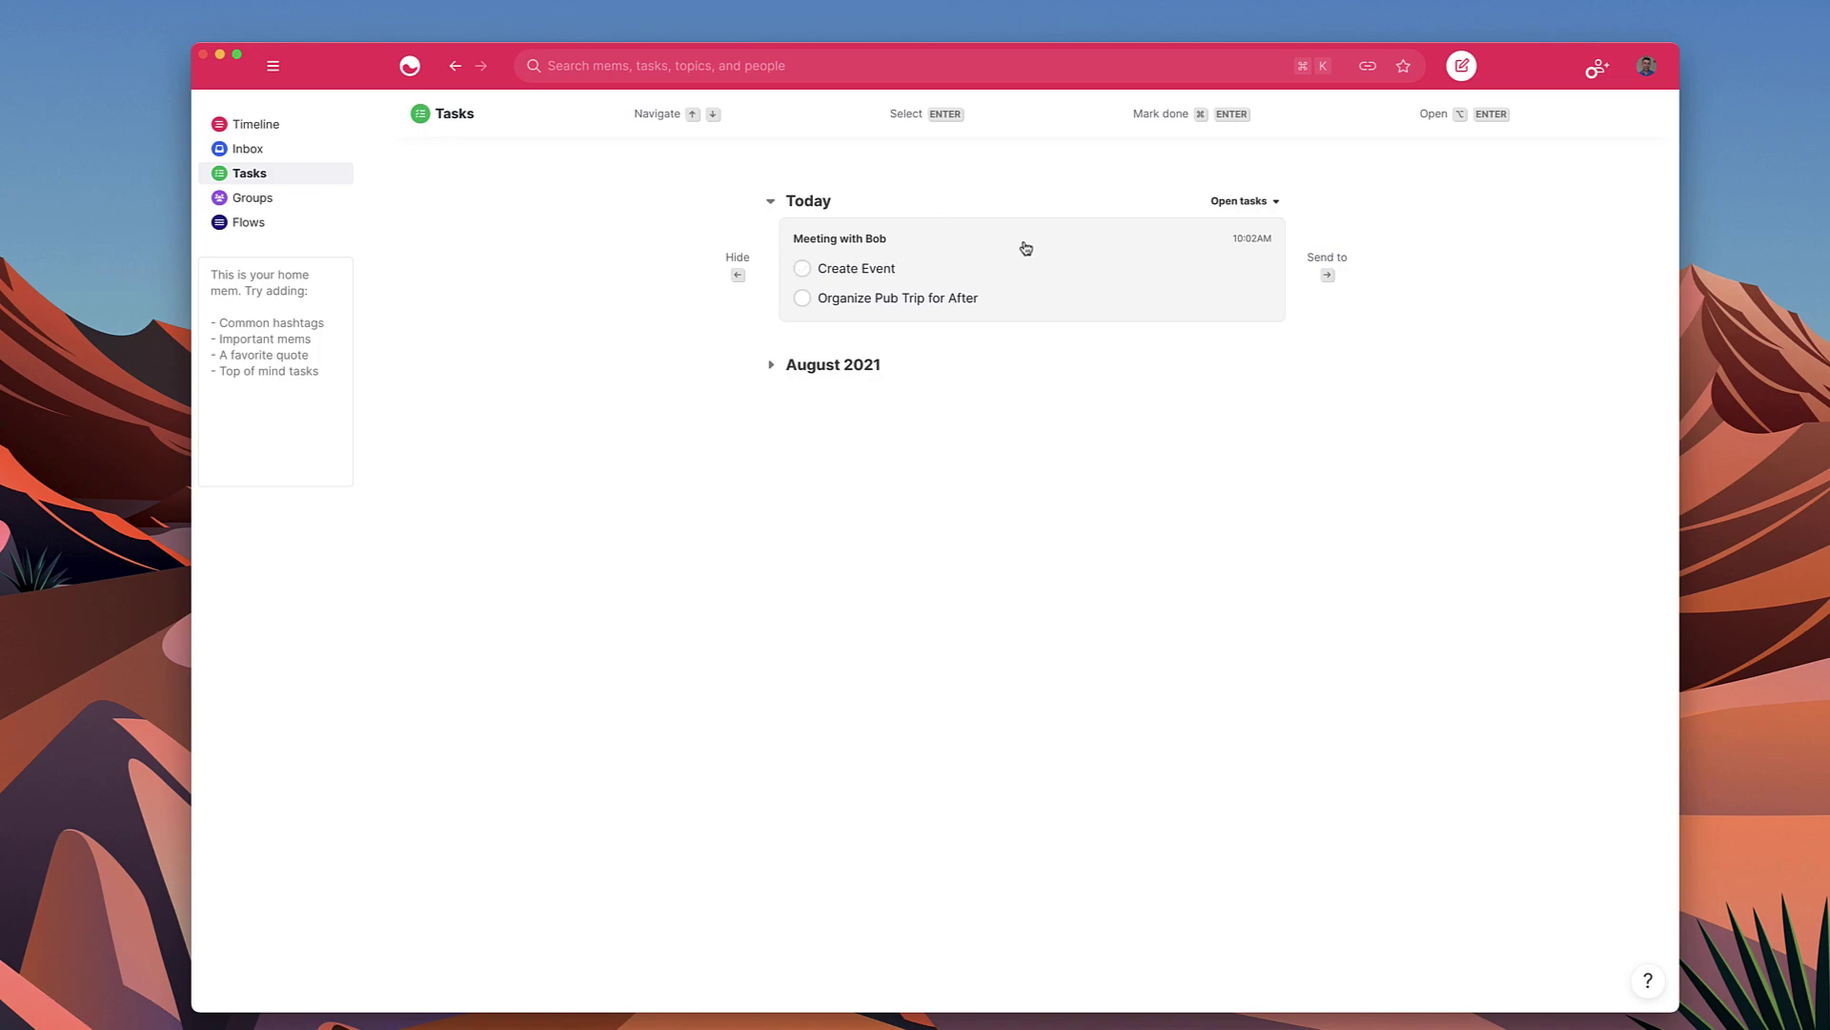
- Snooze Create Event to tomorrow (Tue 11/9) and Organize Pub Trip for After to next week (Mon 11/15)
{"action": "key", "text": "Down"}
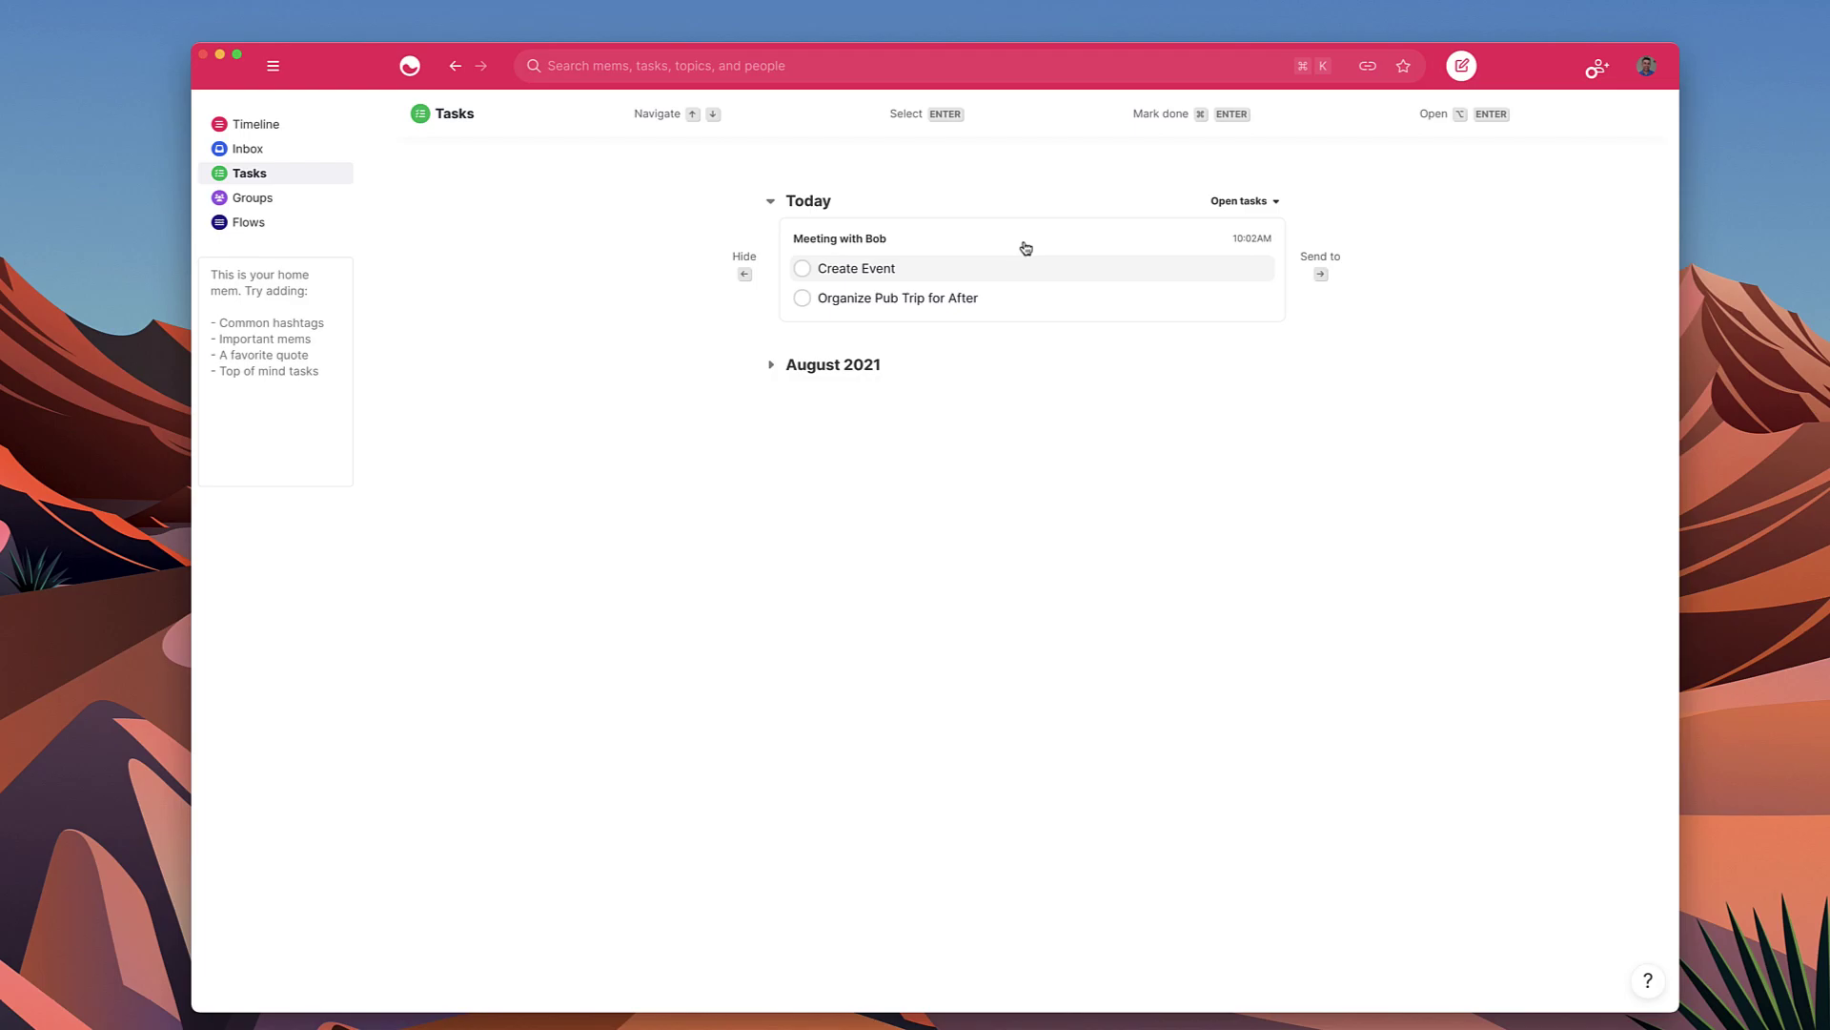
{"action": "key", "text": "Right"}
{"action": "left_click", "coordinate": [1044, 355]}
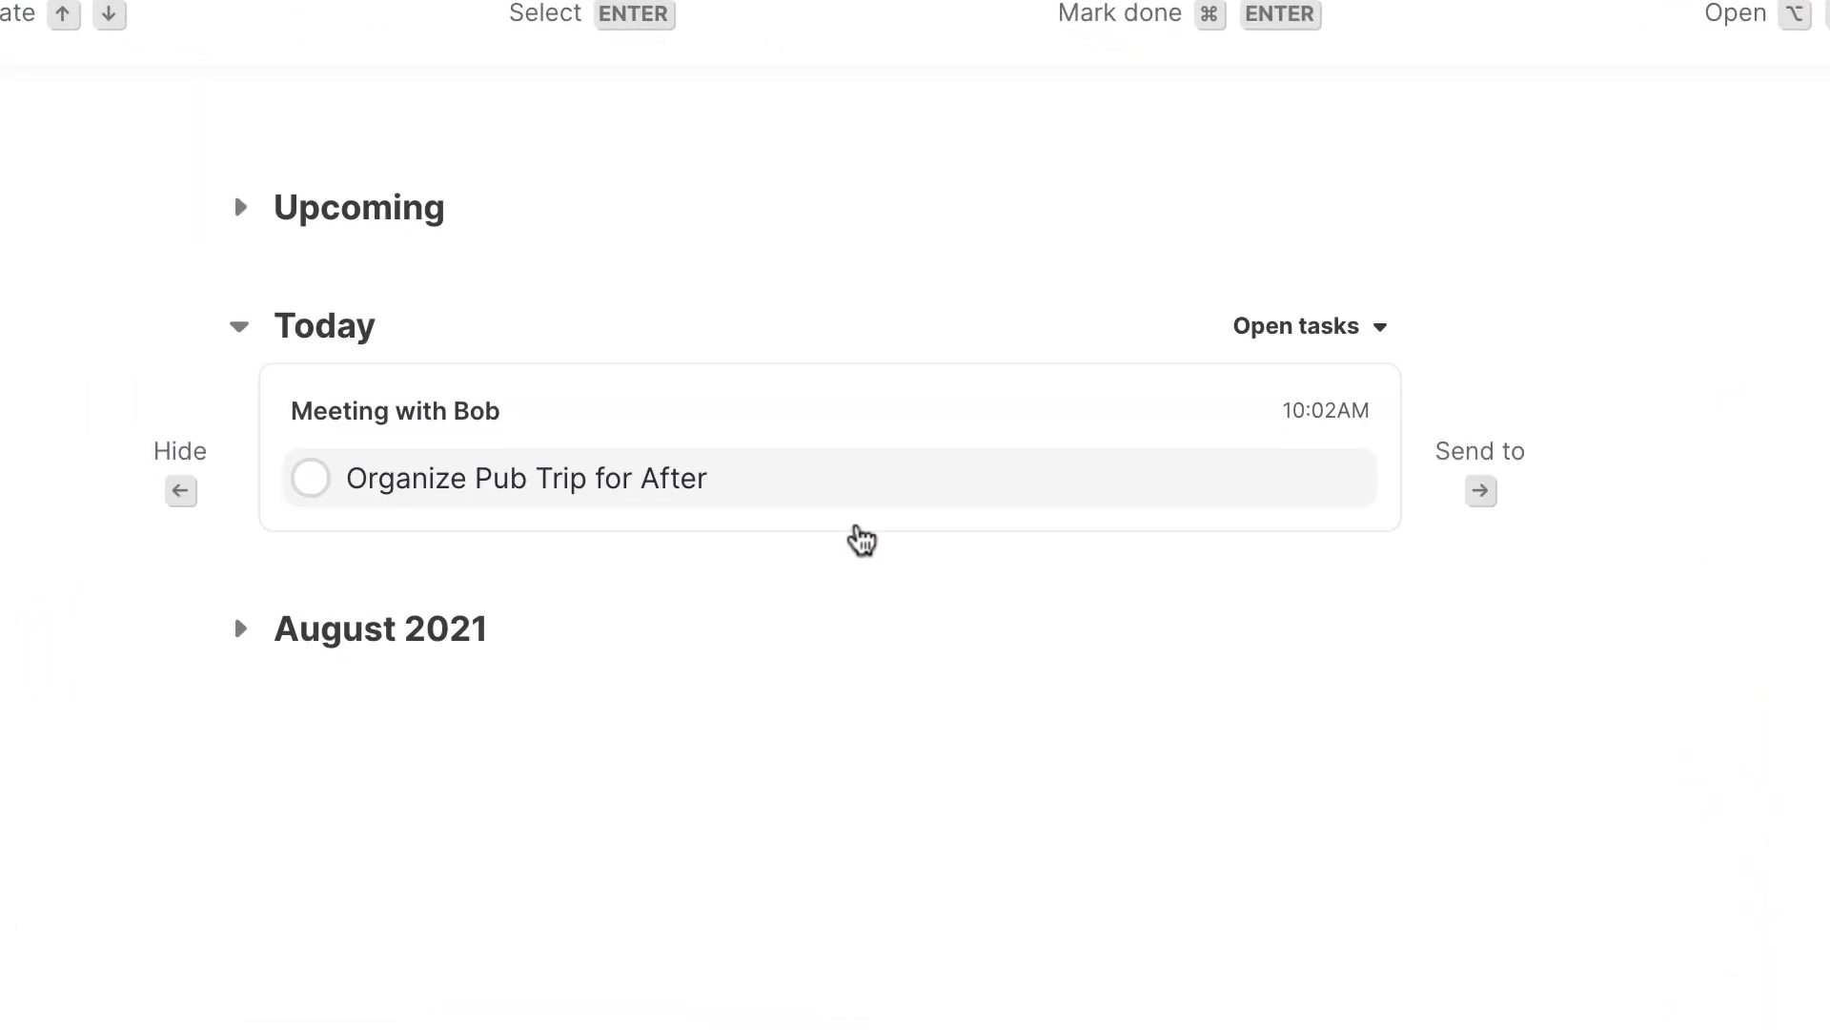
{"action": "key", "text": "Right"}
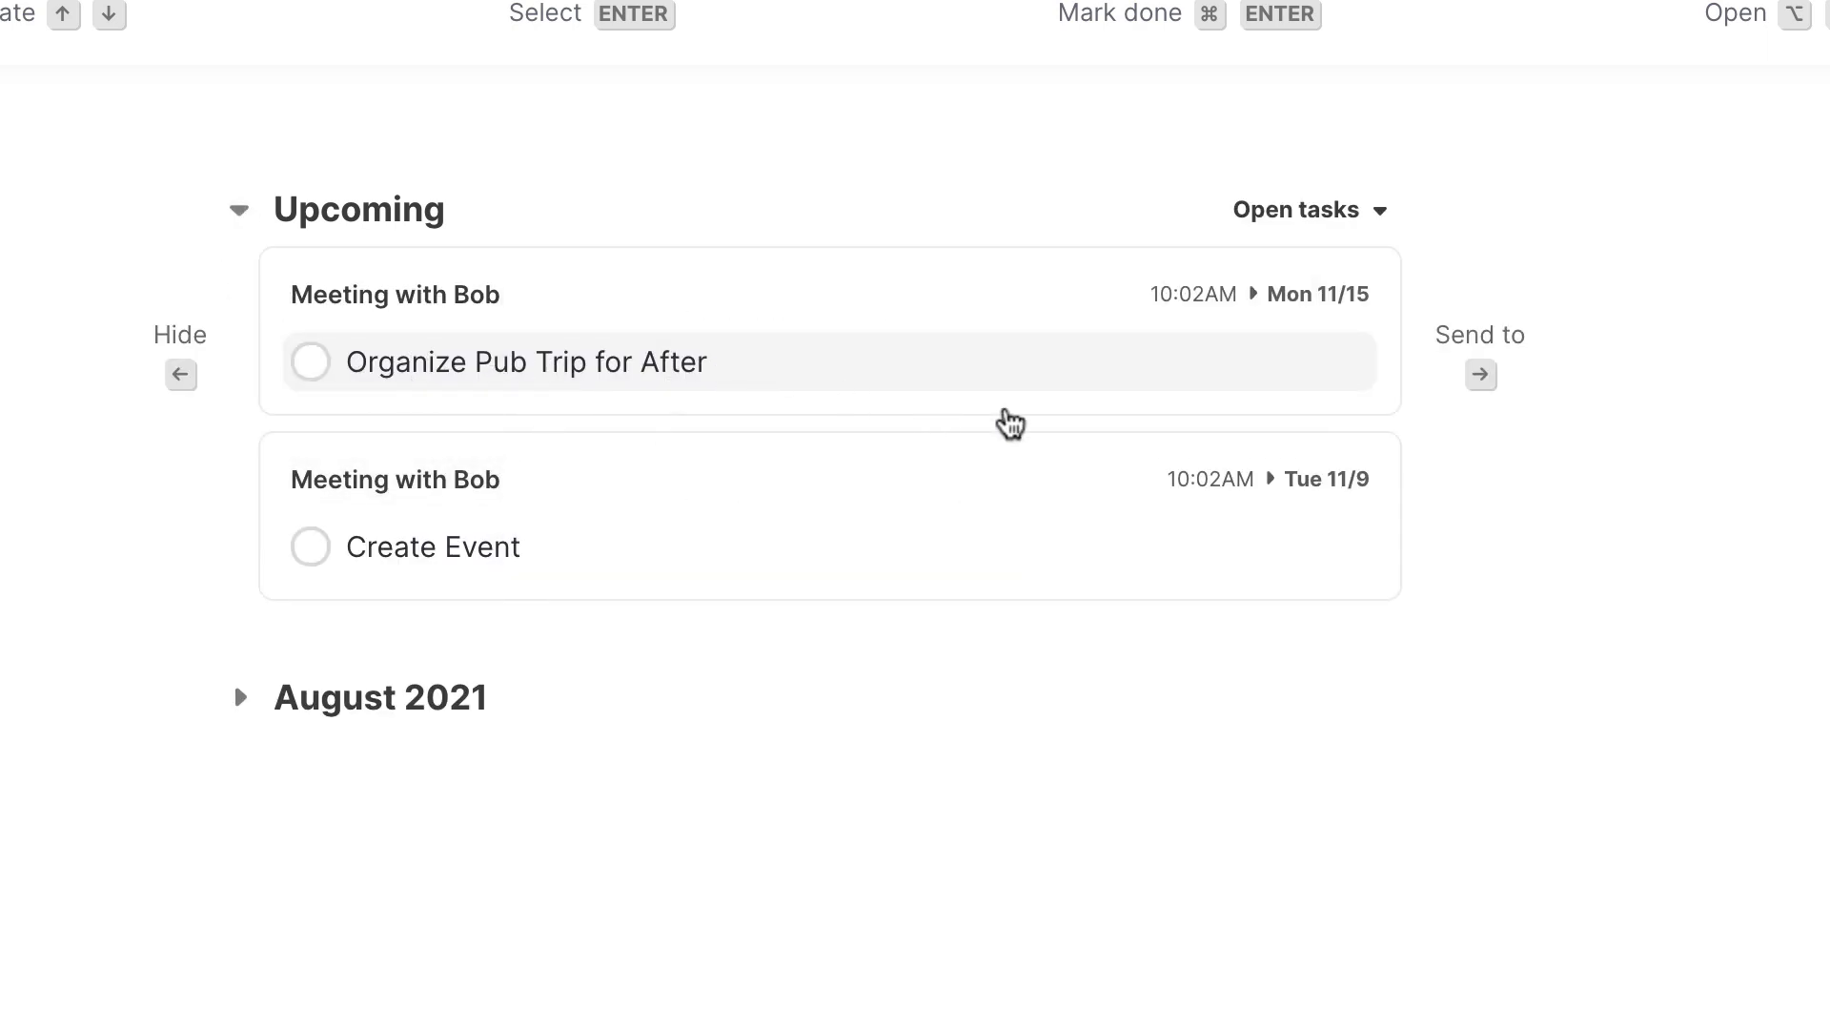
- Check the Open tasks filter choices, leaving the filter unchanged
{"action": "mouse_move", "coordinate": [478, 306]}
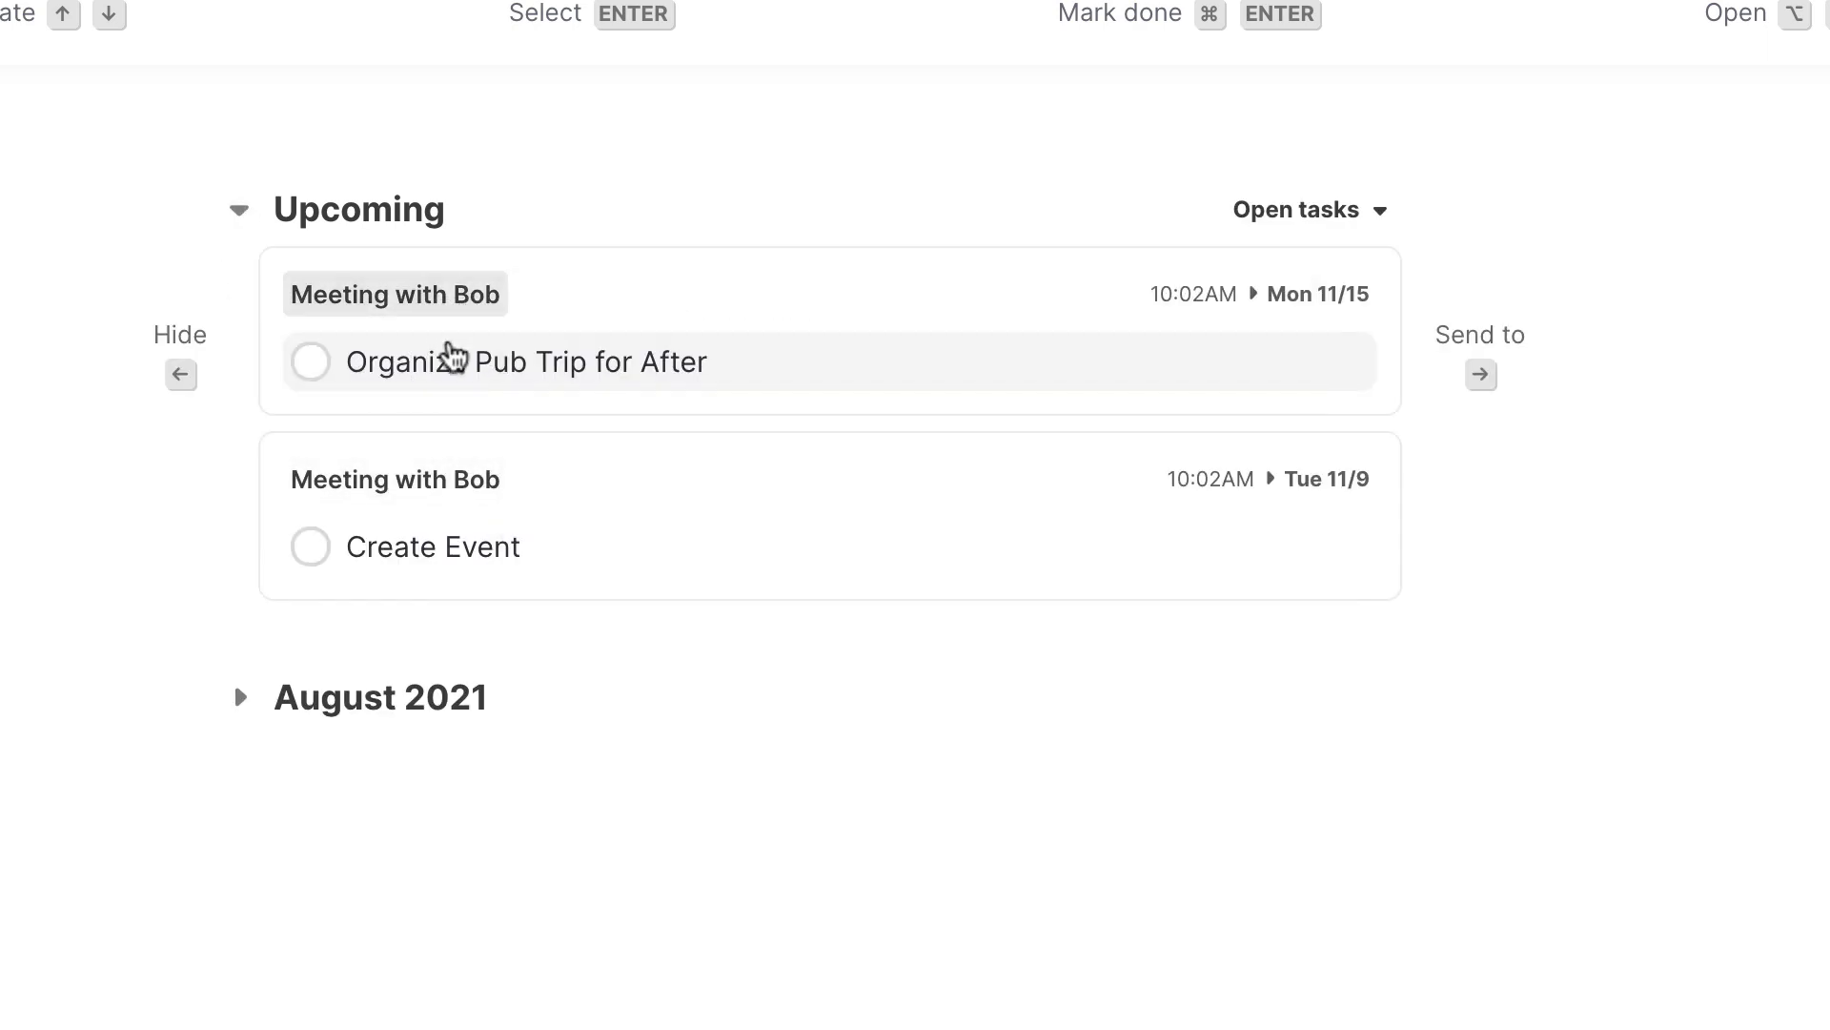
{"action": "left_click", "coordinate": [1359, 213]}
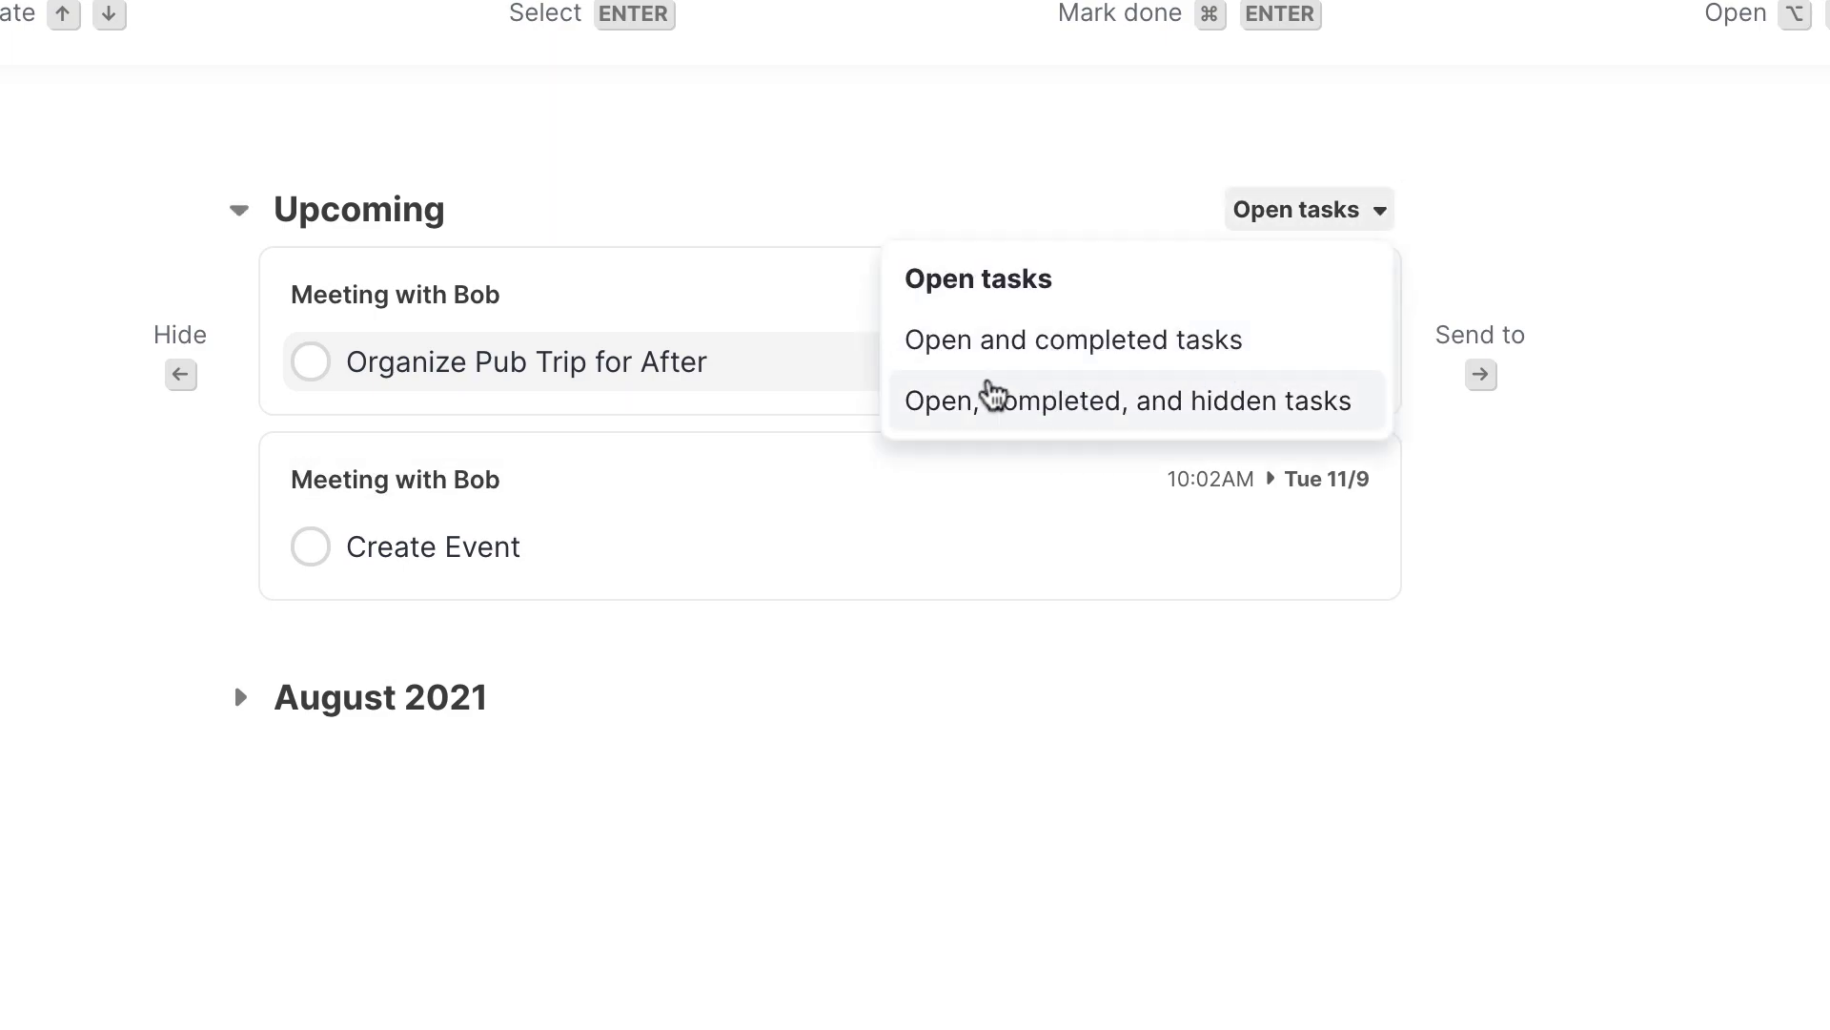
{"action": "key", "text": "Escape"}
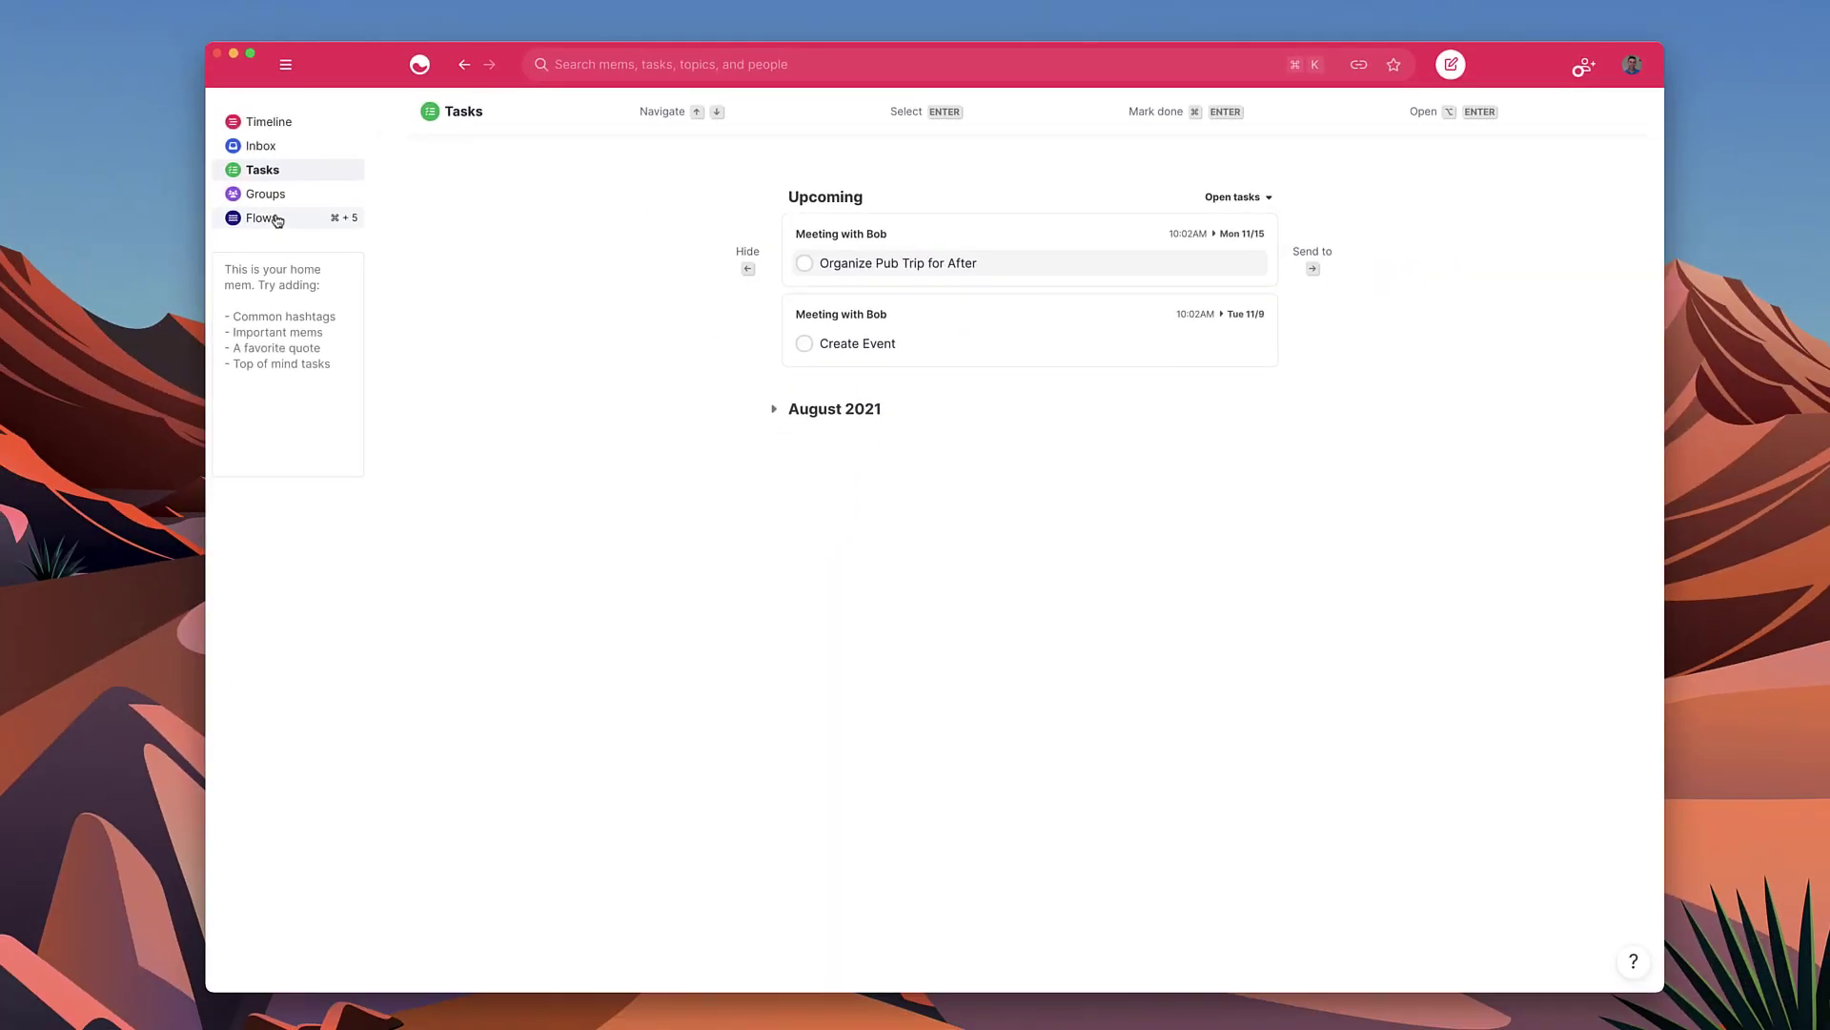
- Turn on the Calendars flow and review its connection settings
{"action": "left_click", "coordinate": [261, 218]}
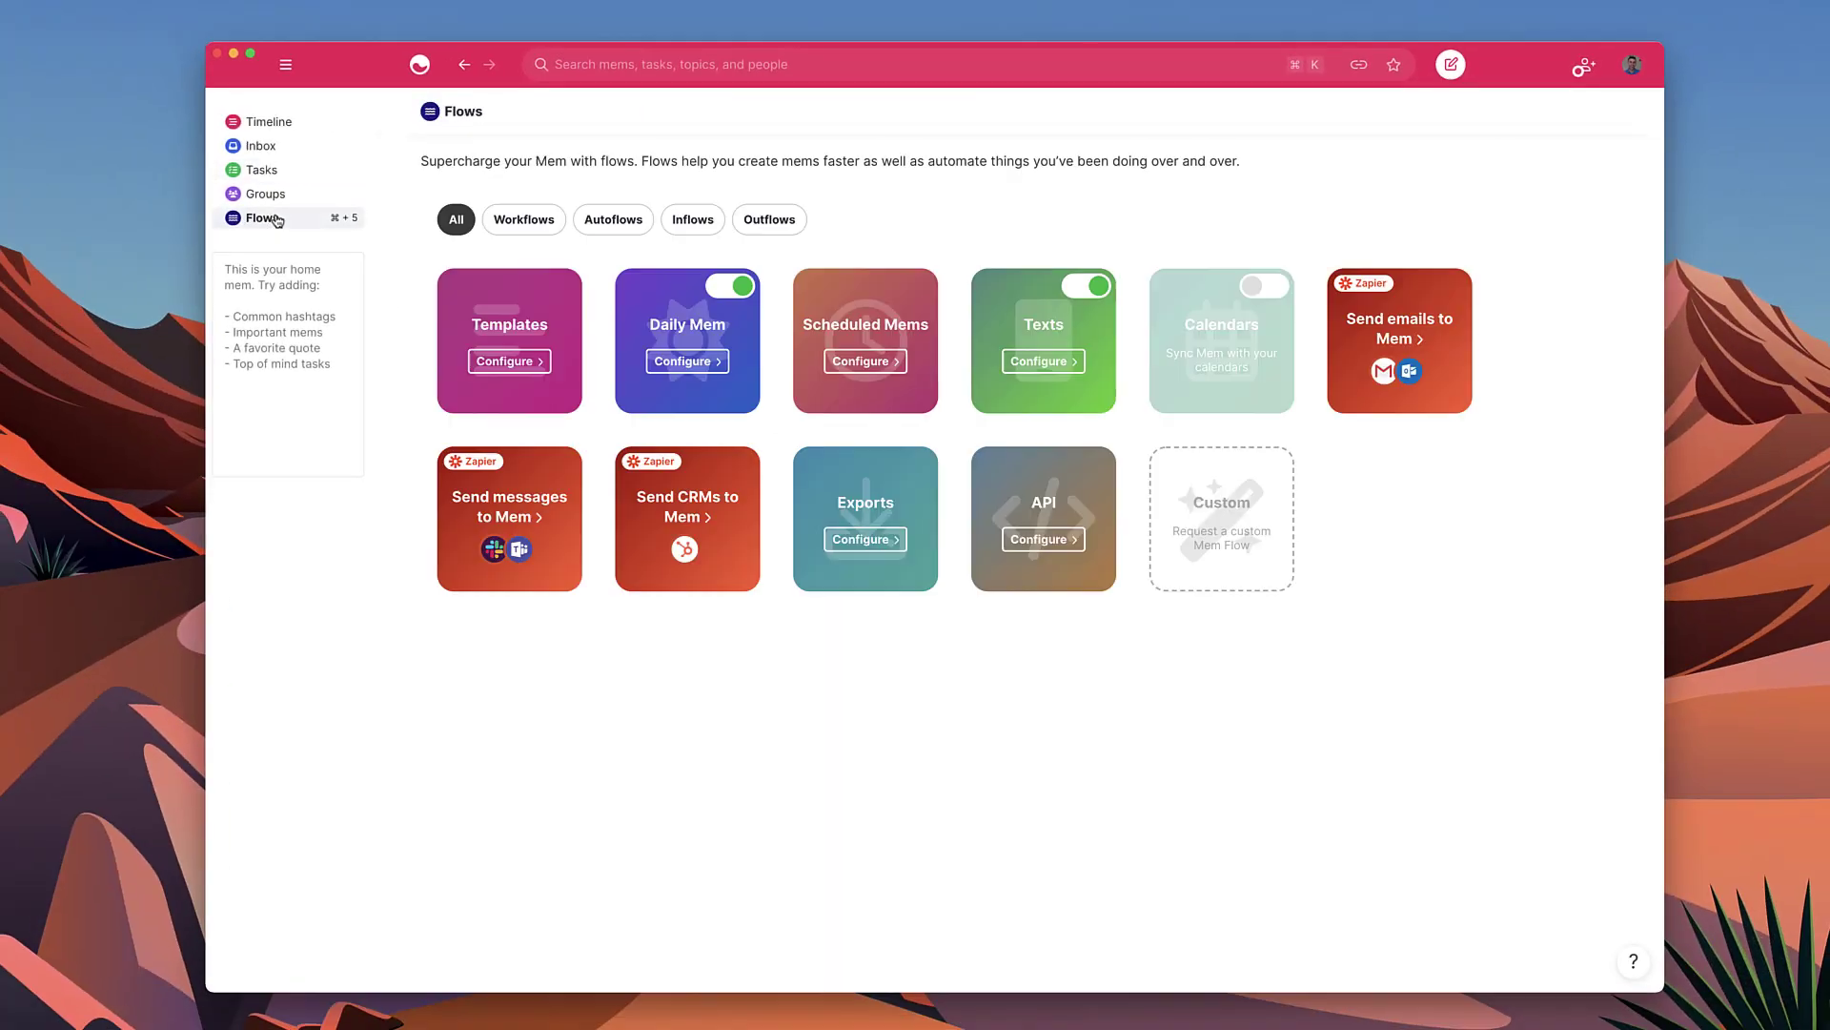
{"action": "left_click", "coordinate": [1264, 286]}
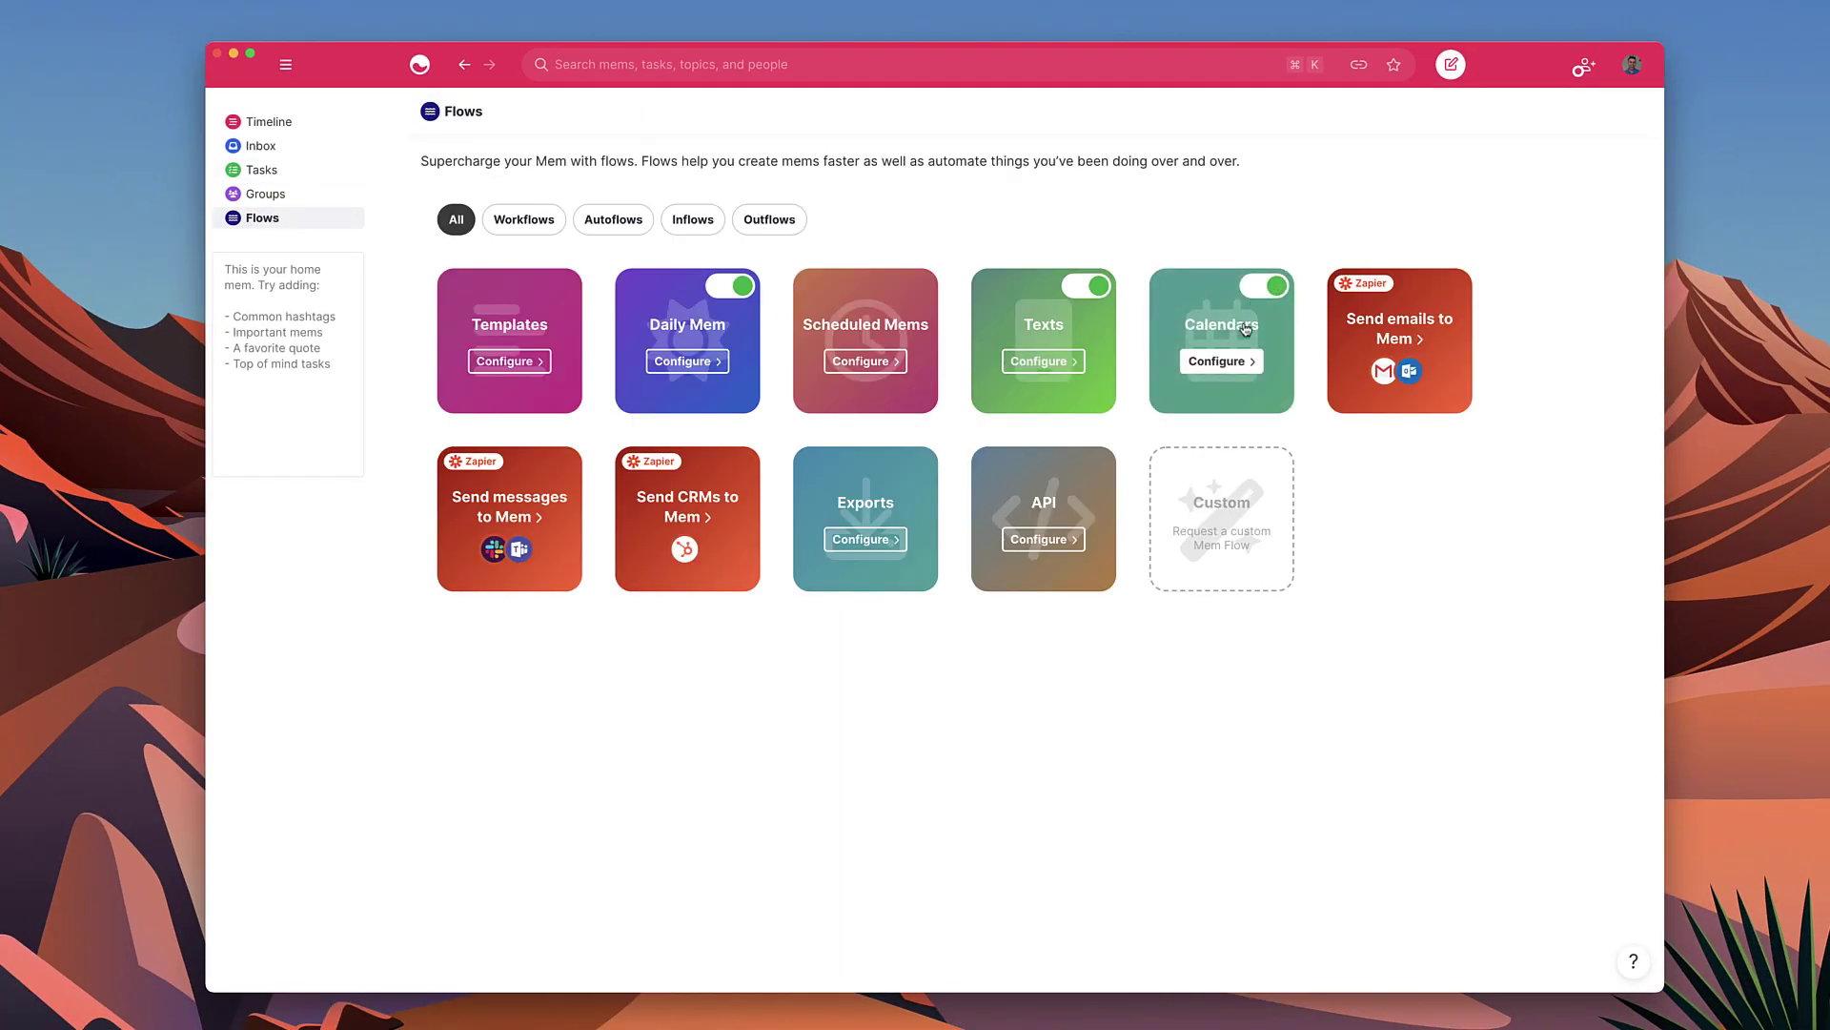
{"action": "left_click", "coordinate": [1236, 361]}
{"action": "left_click", "coordinate": [299, 219]}
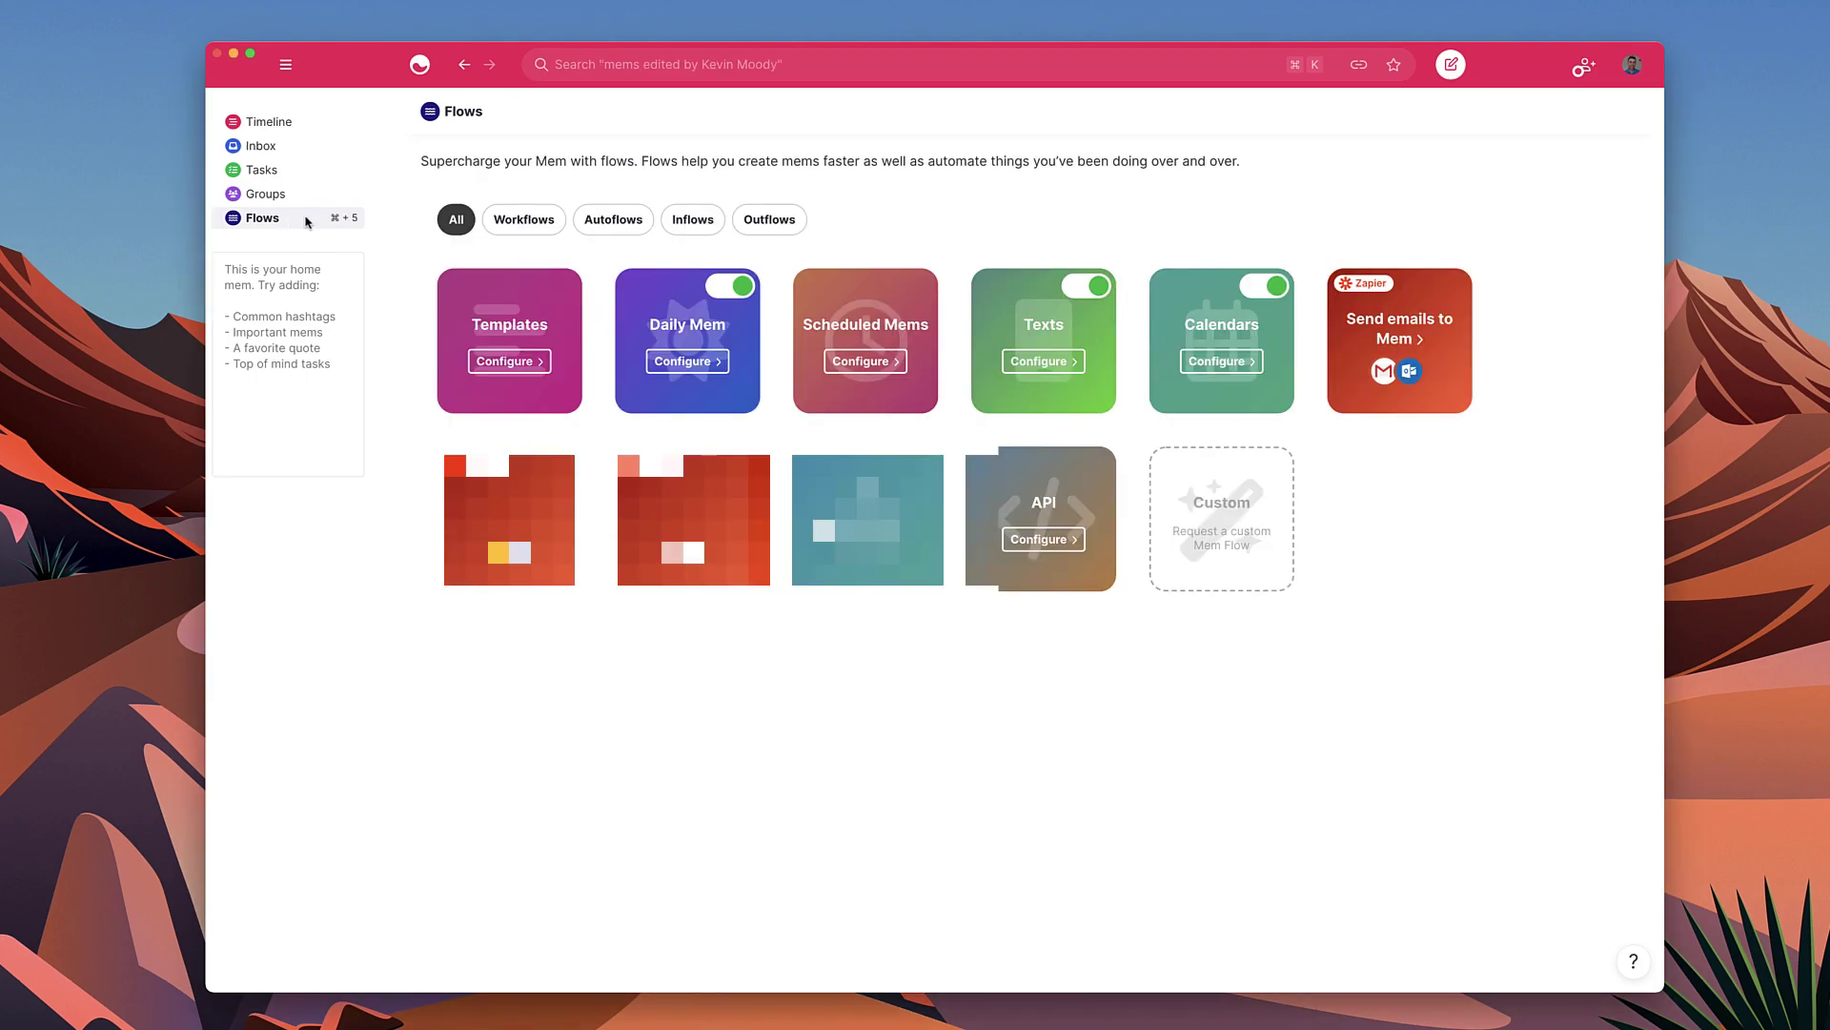
- Browse the Timeline's Upcoming events such as Dentist, Ads - Window and Flu Jab
{"action": "left_click", "coordinate": [311, 129]}
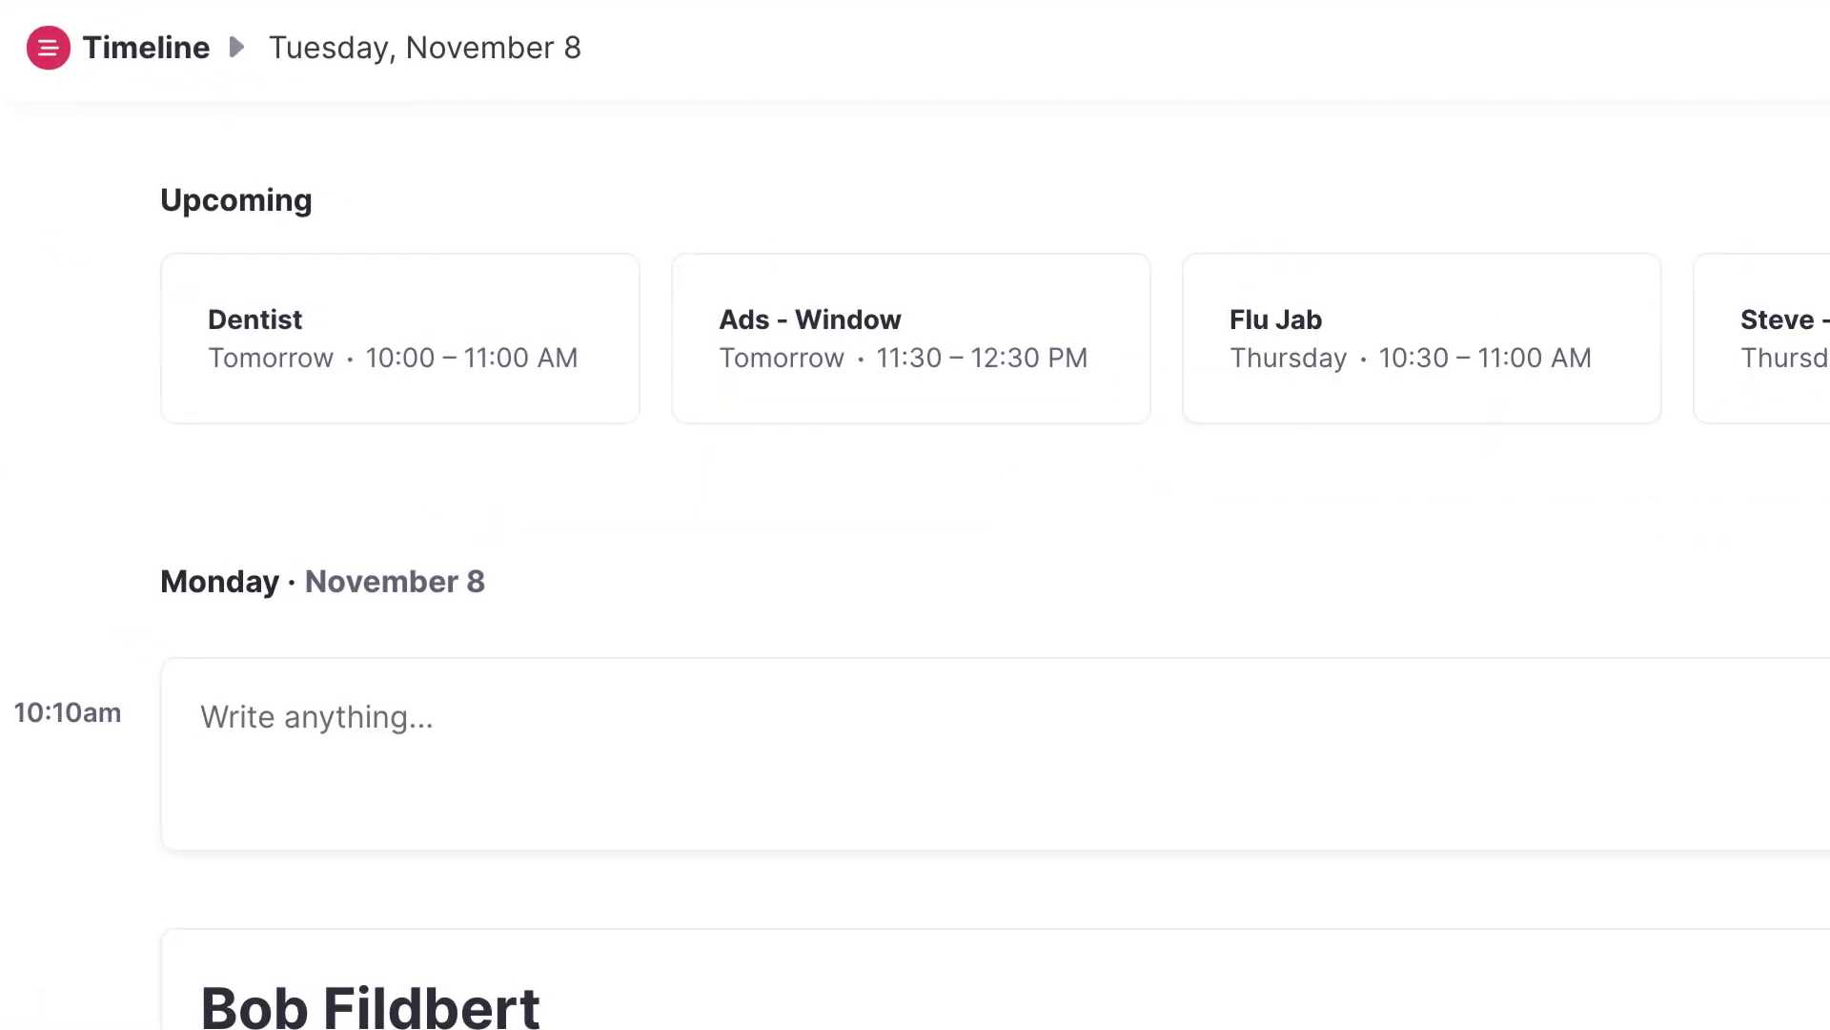
{"action": "scroll", "coordinate": [991, 338], "scroll_direction": "right", "scroll_amount": 5}
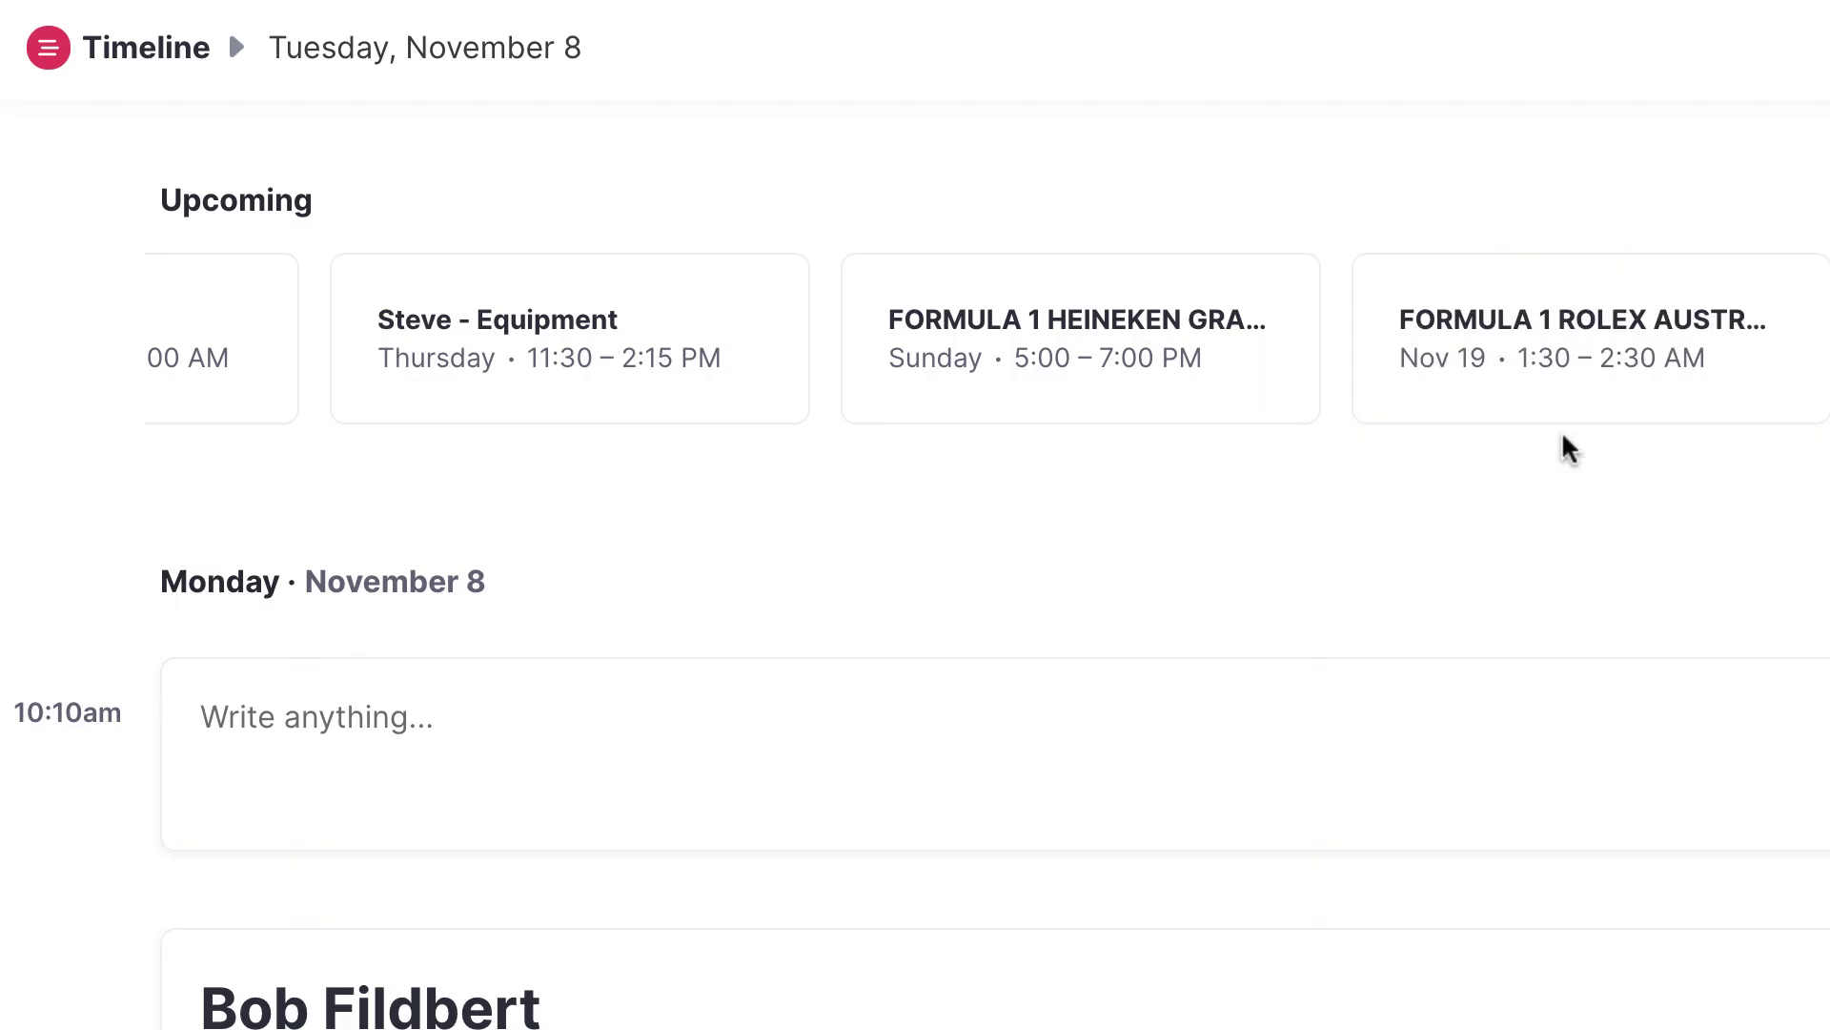
{"action": "scroll", "coordinate": [1565, 420], "scroll_direction": "right", "scroll_amount": 3}
{"action": "scroll", "coordinate": [1489, 320], "scroll_direction": "left", "scroll_amount": 8}
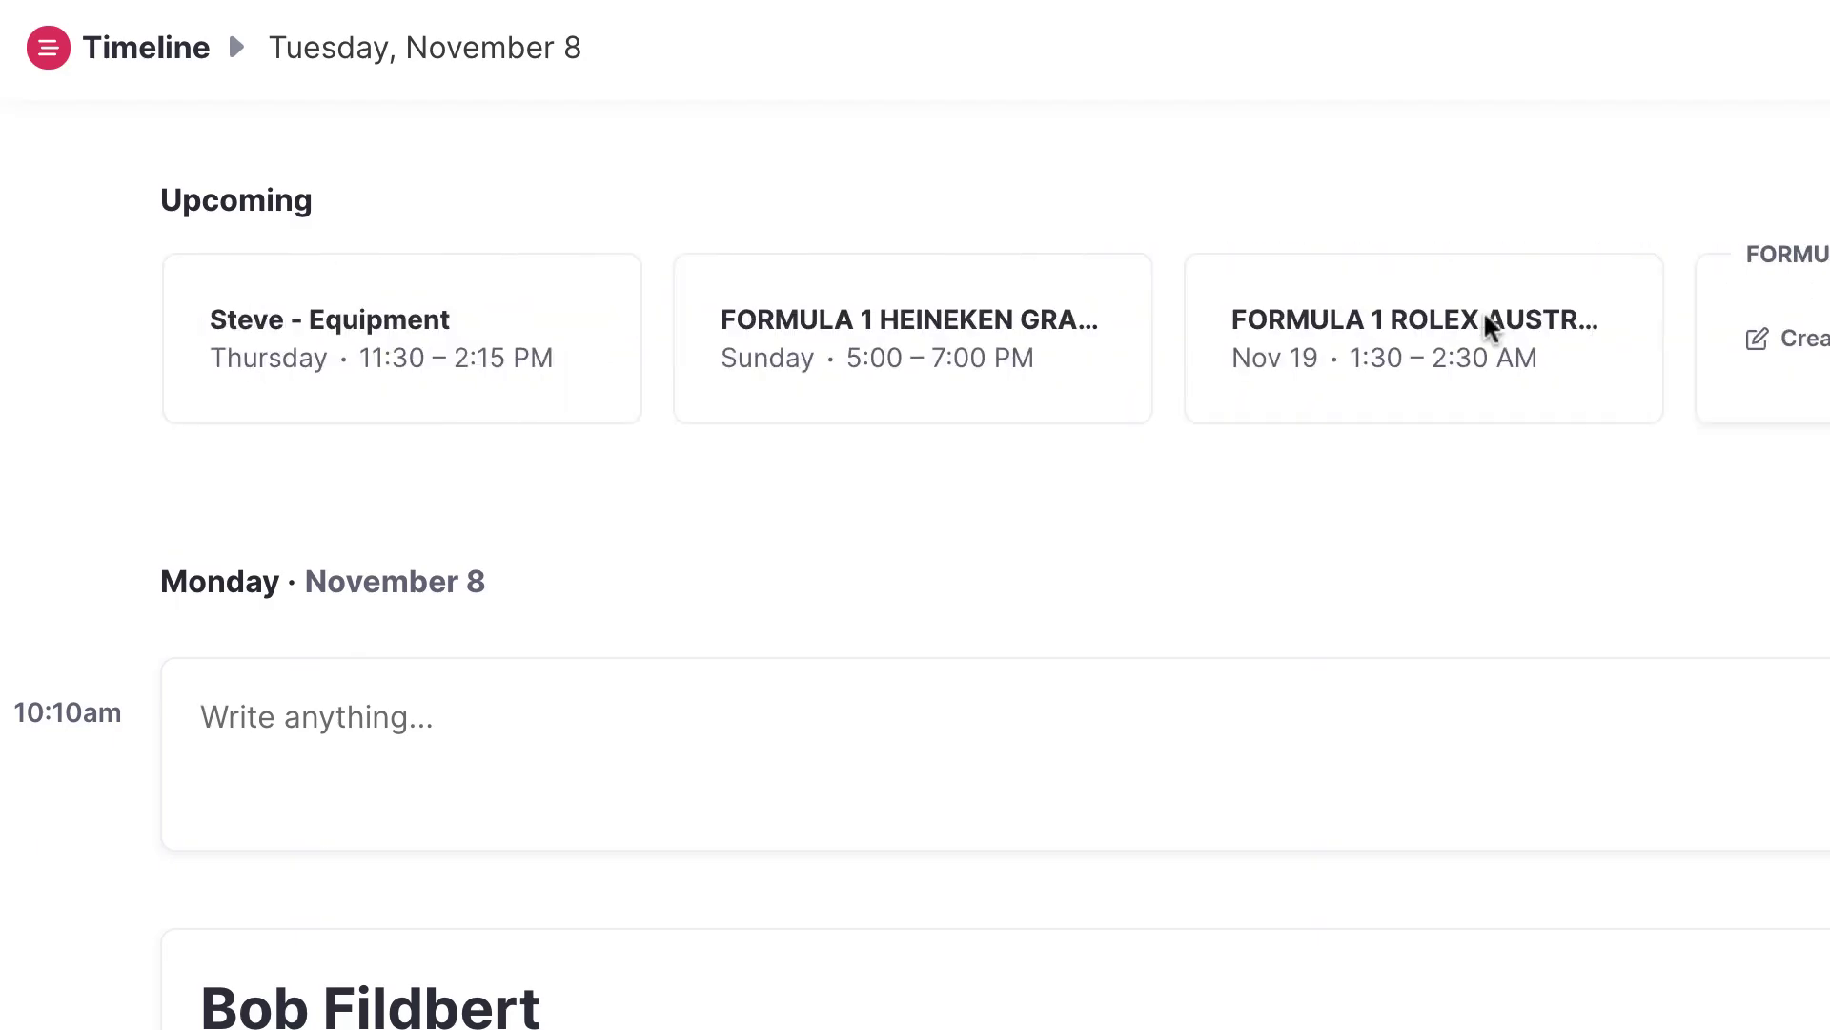
{"action": "scroll", "coordinate": [1064, 283], "scroll_direction": "left", "scroll_amount": 1}
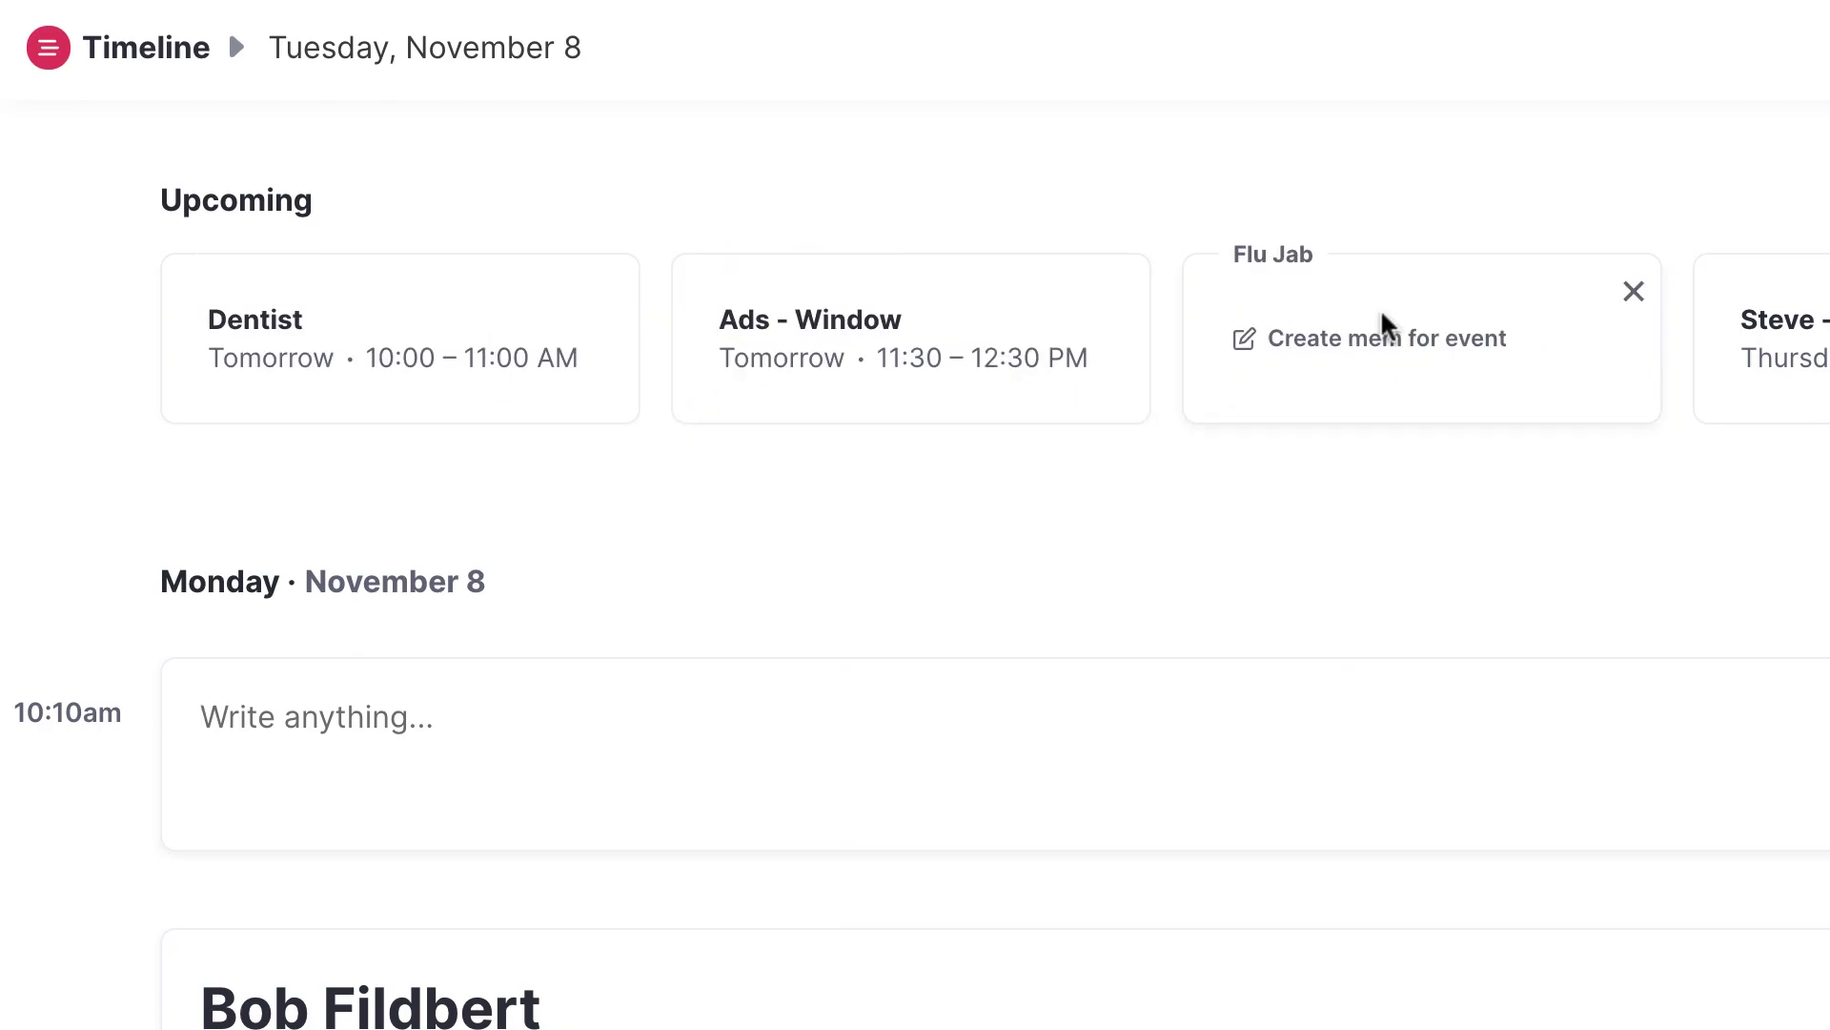
- Create the 'Steve - Equipment – 11 November 2021' event mem and add it to the Inbox
{"action": "left_click", "coordinate": [1785, 338]}
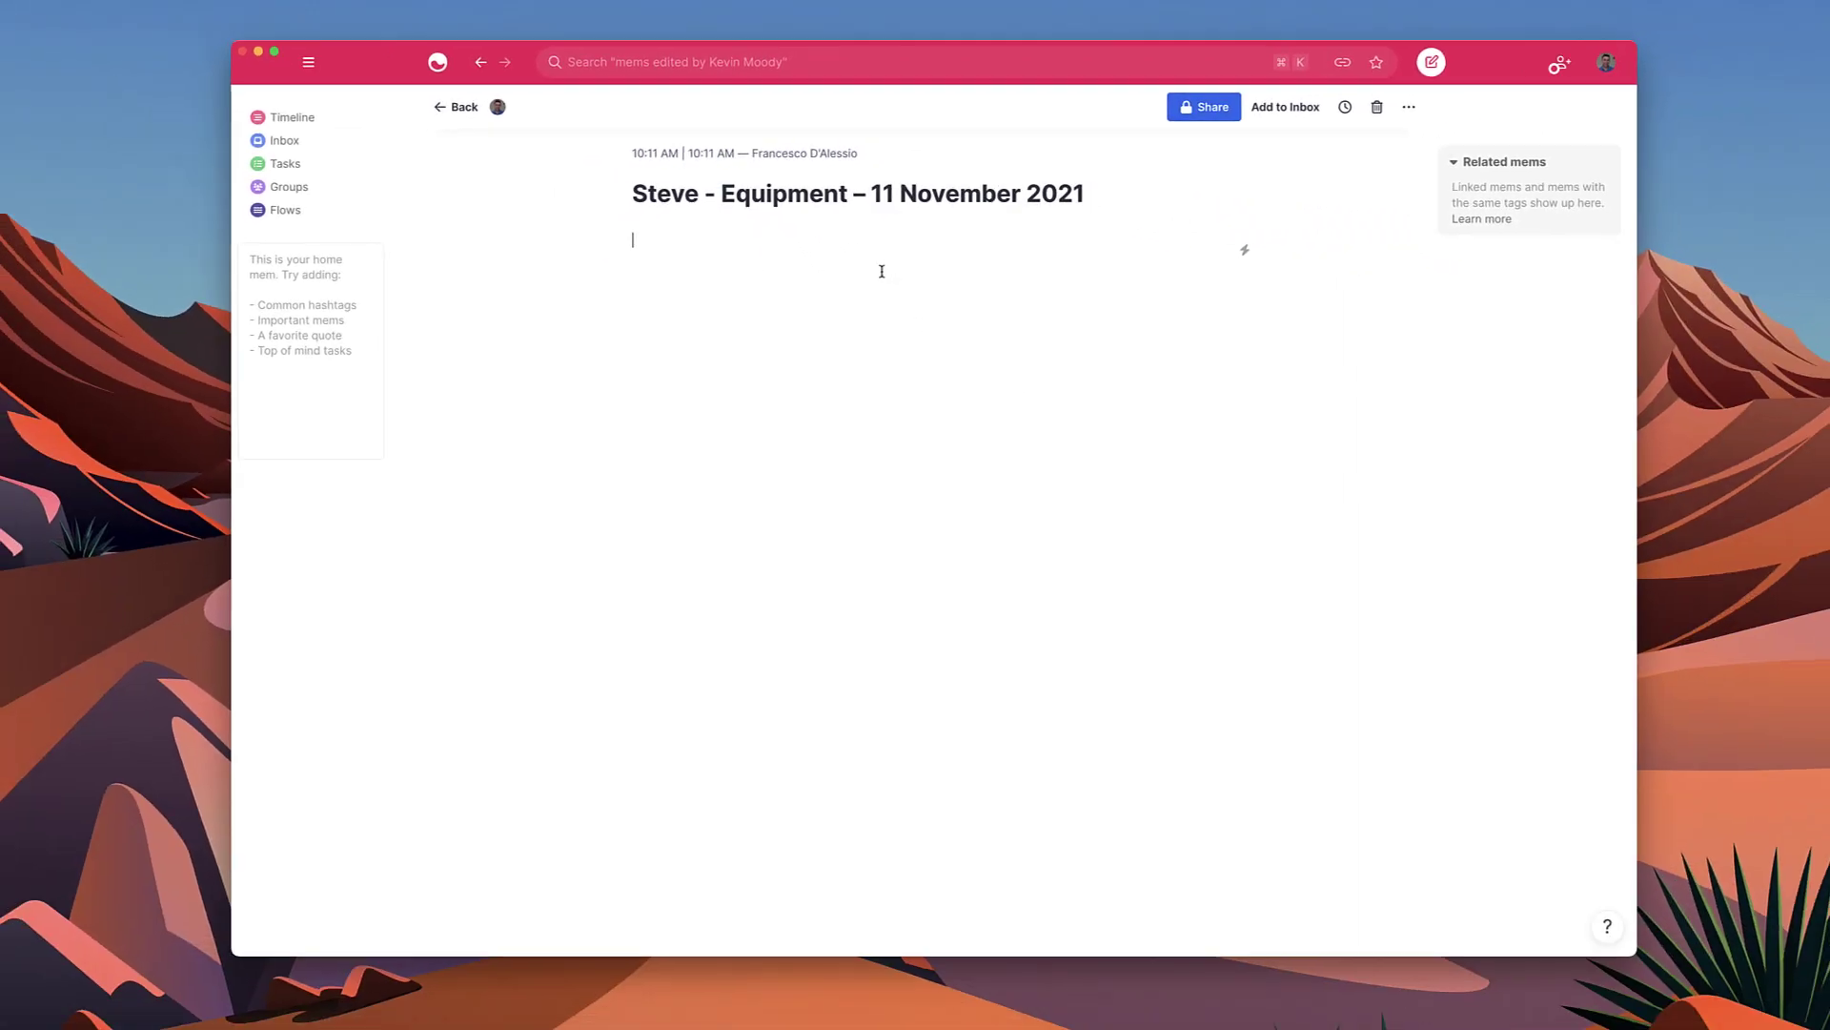
{"action": "type", "text": "-"}
{"action": "left_click", "coordinate": [1285, 107]}
- Check that the new mem appears in the Inbox, open it, and return to the Timeline
{"action": "left_click", "coordinate": [303, 124]}
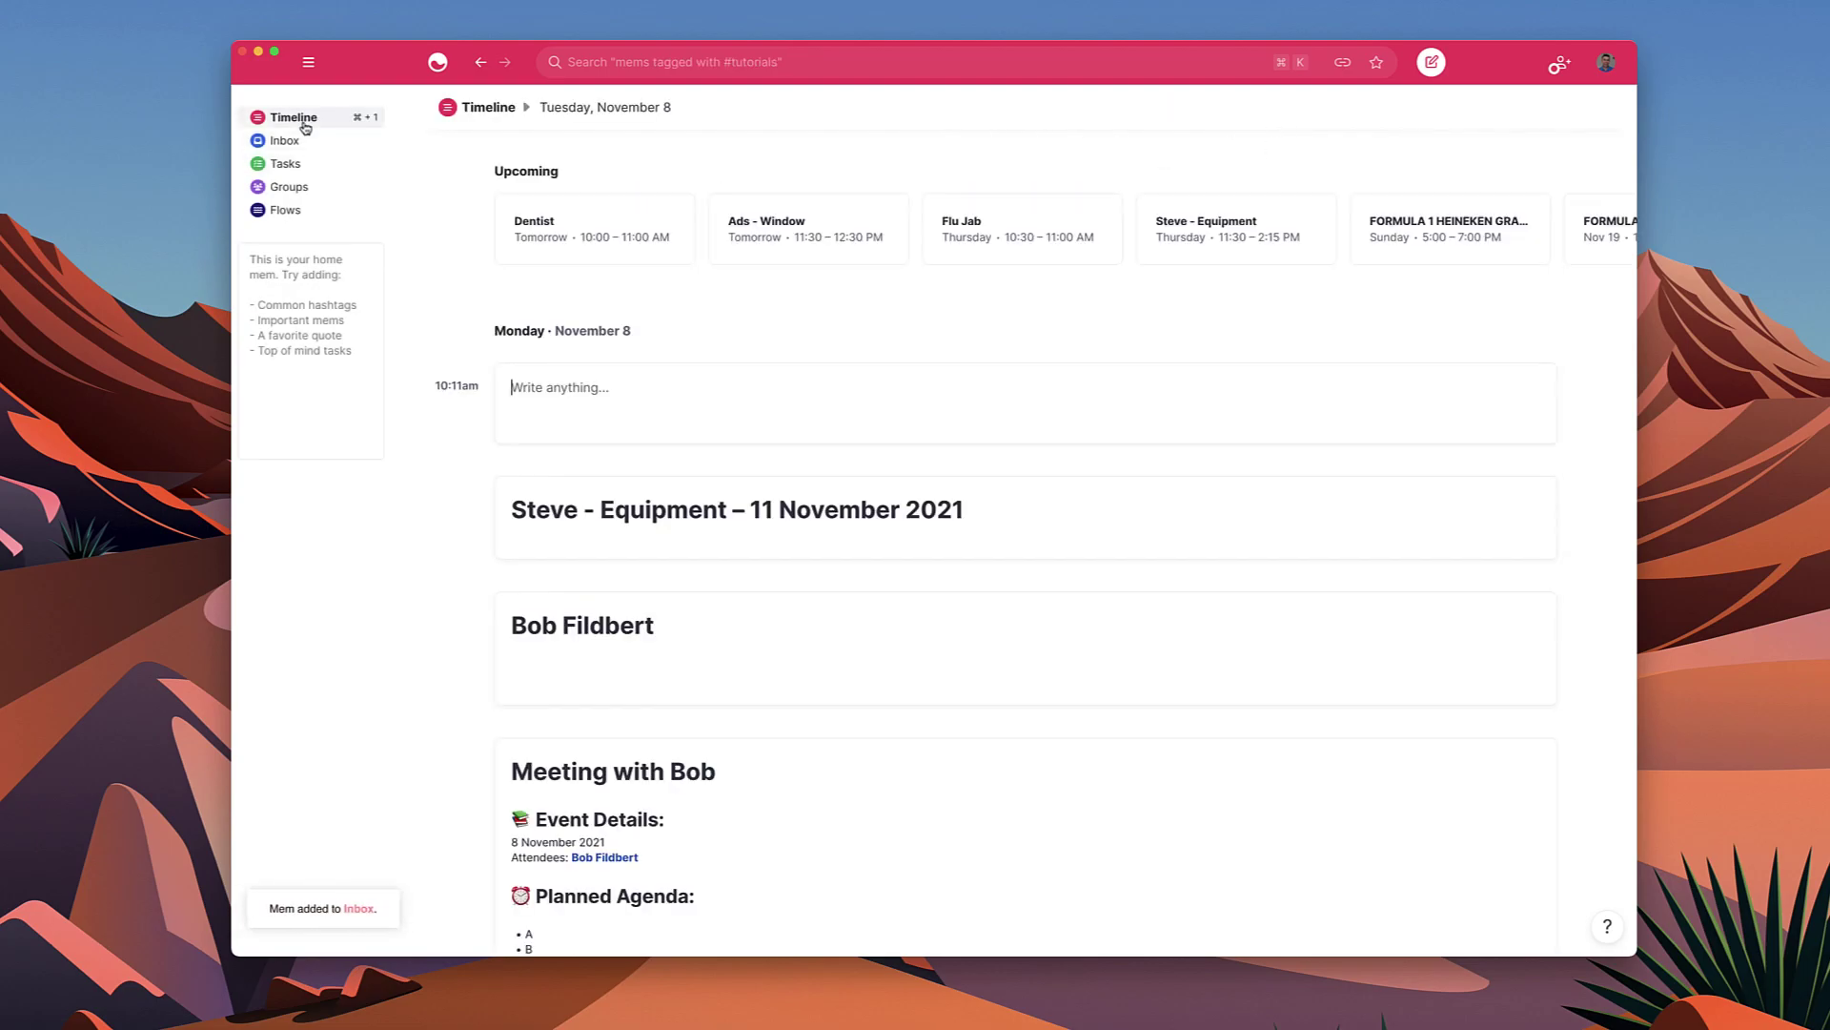
{"action": "left_click", "coordinate": [290, 141]}
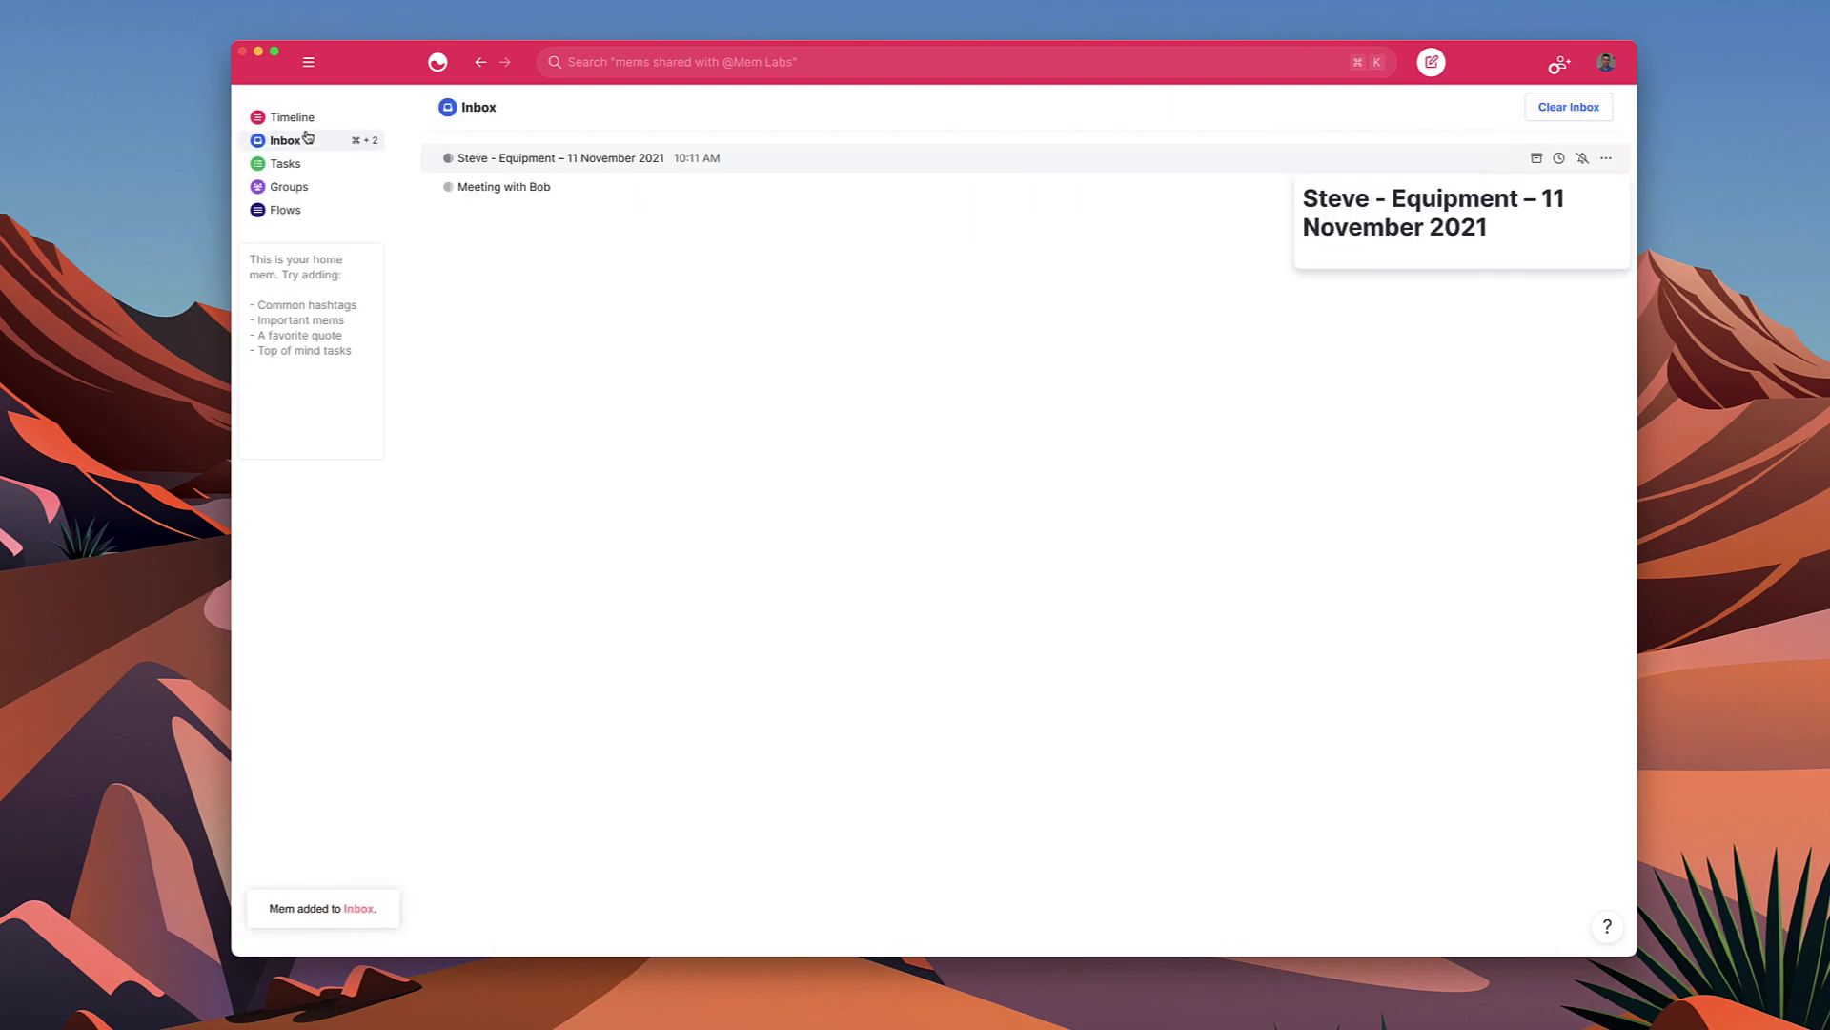
{"action": "left_click", "coordinate": [701, 160]}
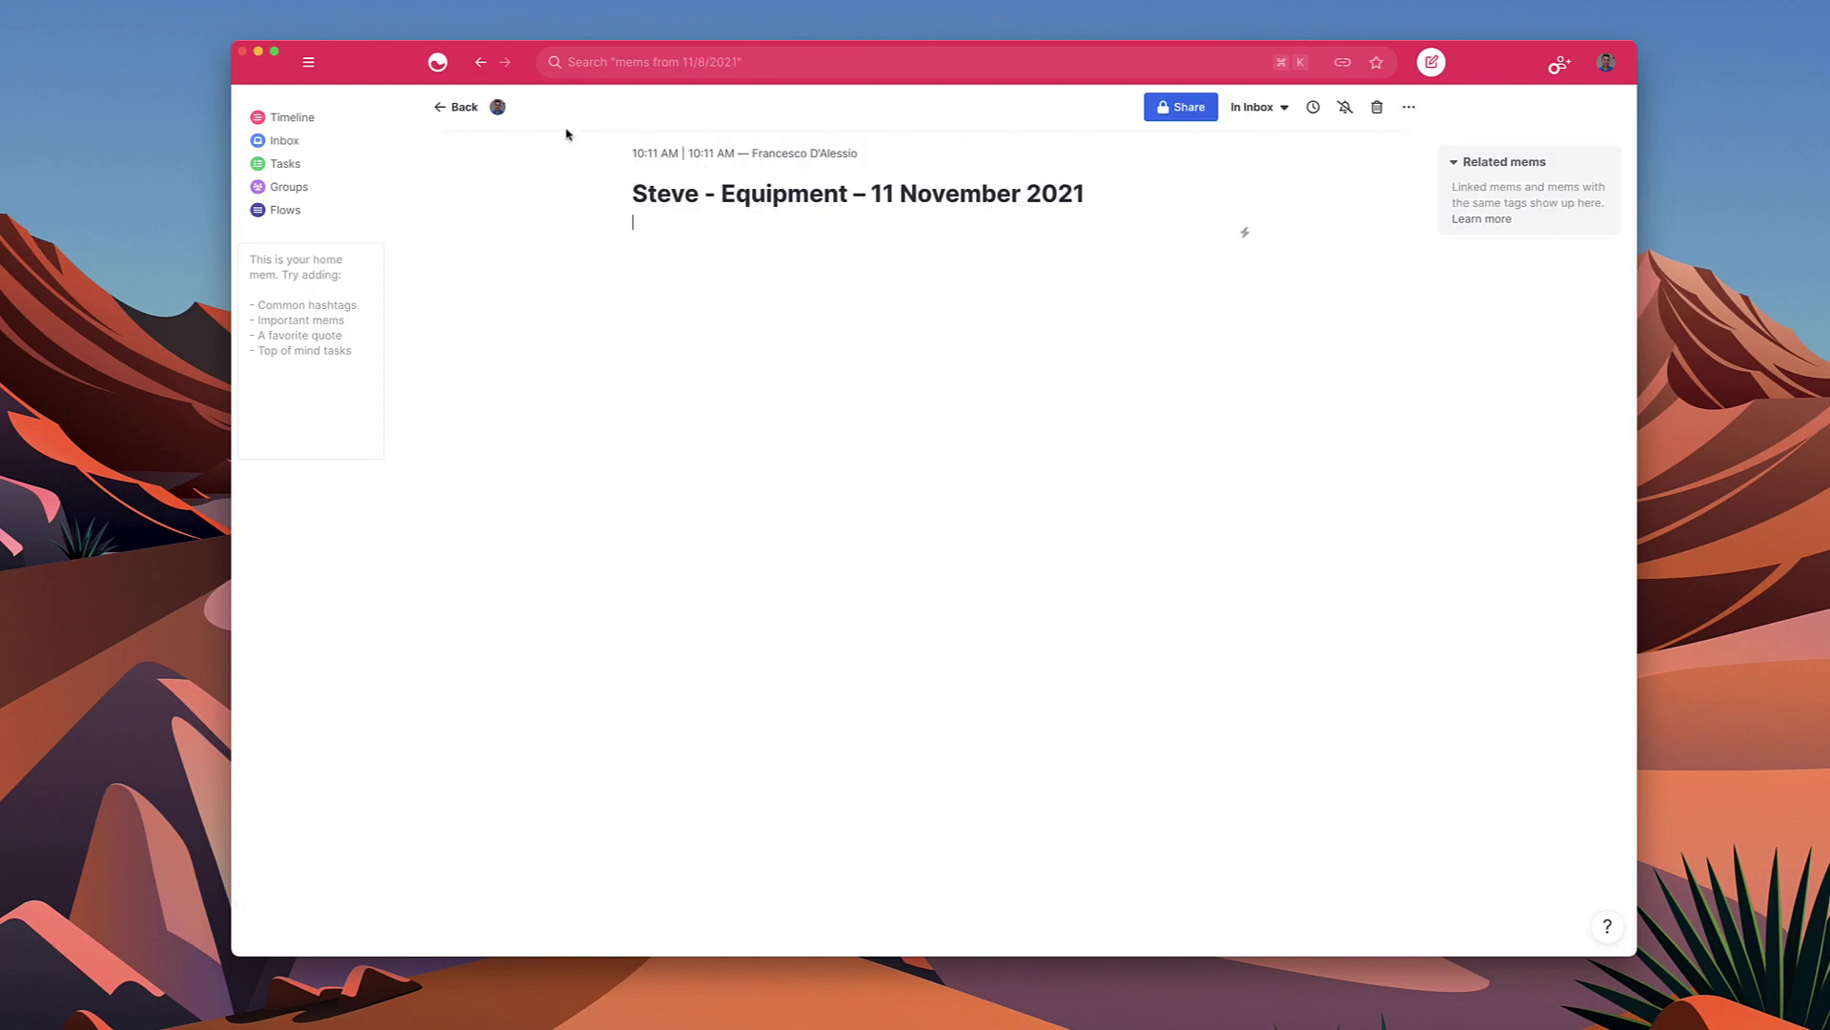
{"action": "left_click", "coordinate": [361, 126]}
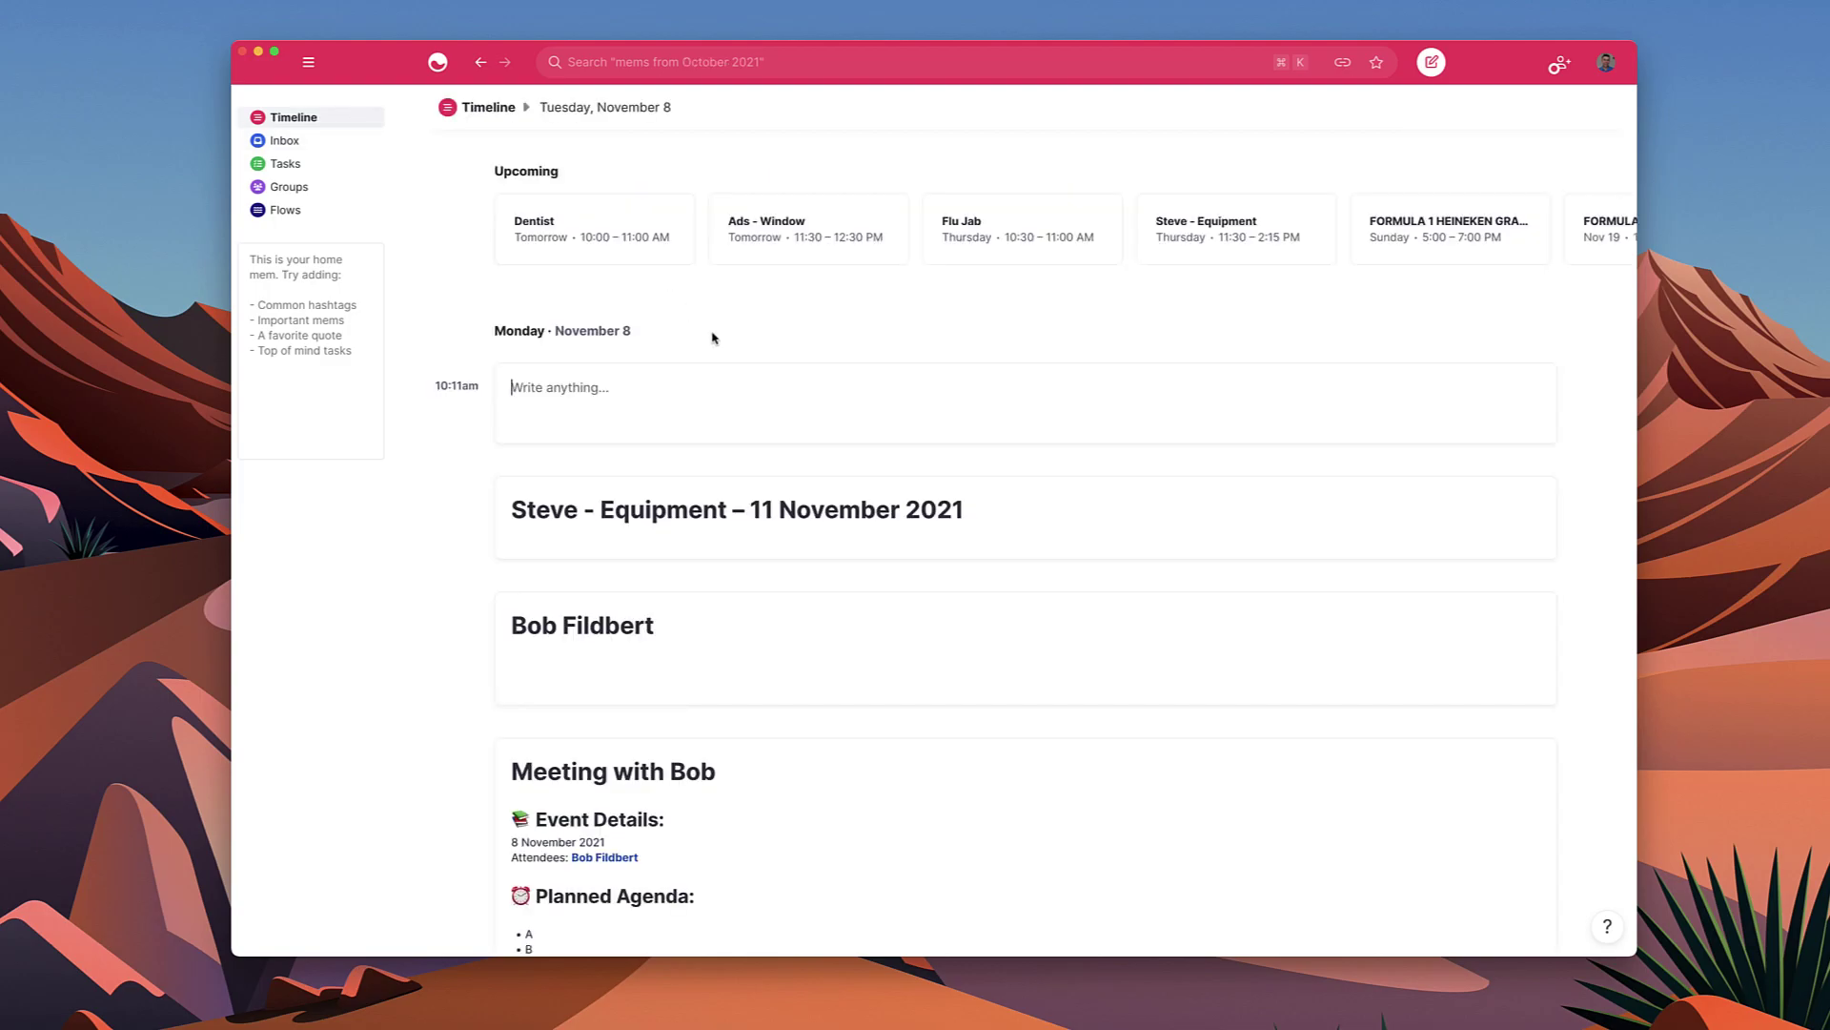